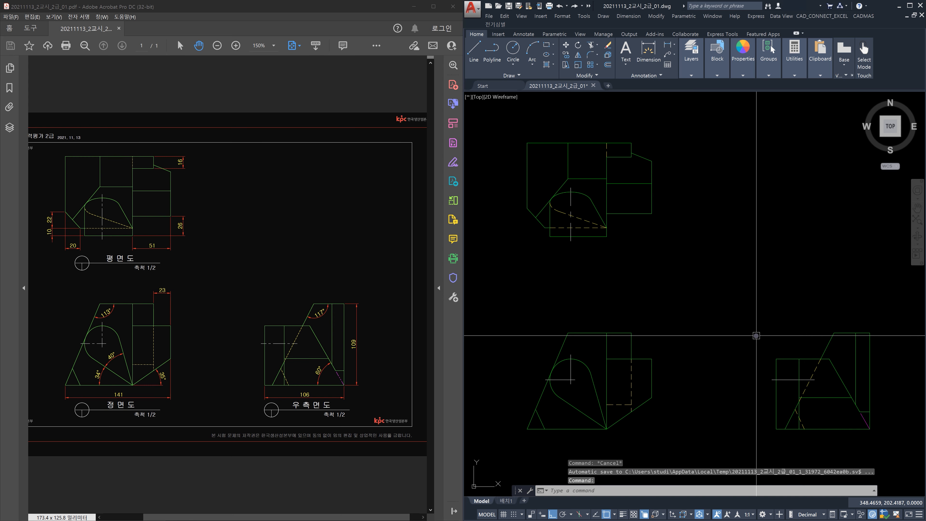
Step: Open the ISO-25 dimension style for modification and set its center marks to None
text(d)
key(Return)
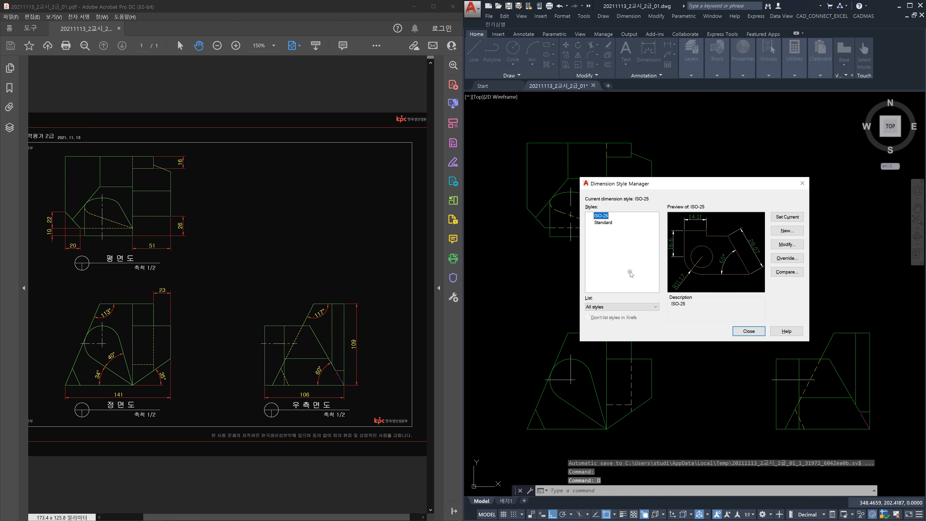
click(790, 246)
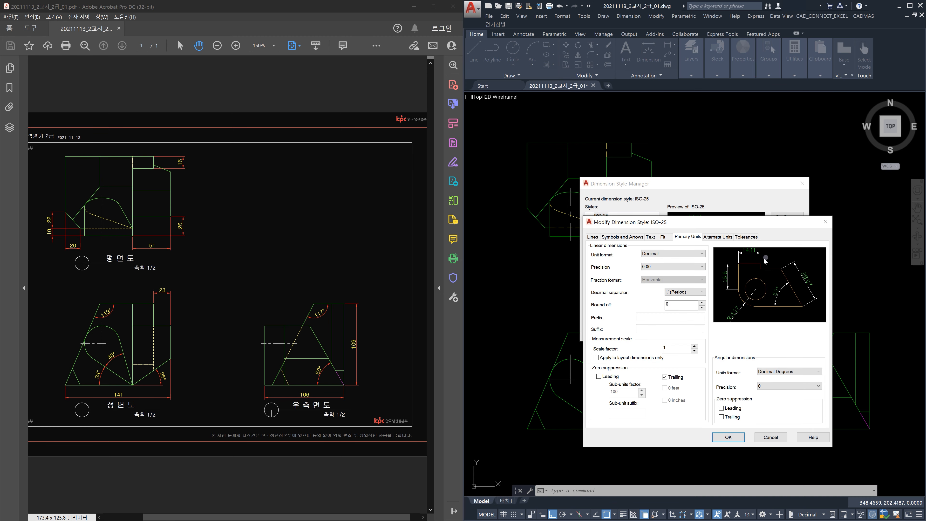
click(621, 237)
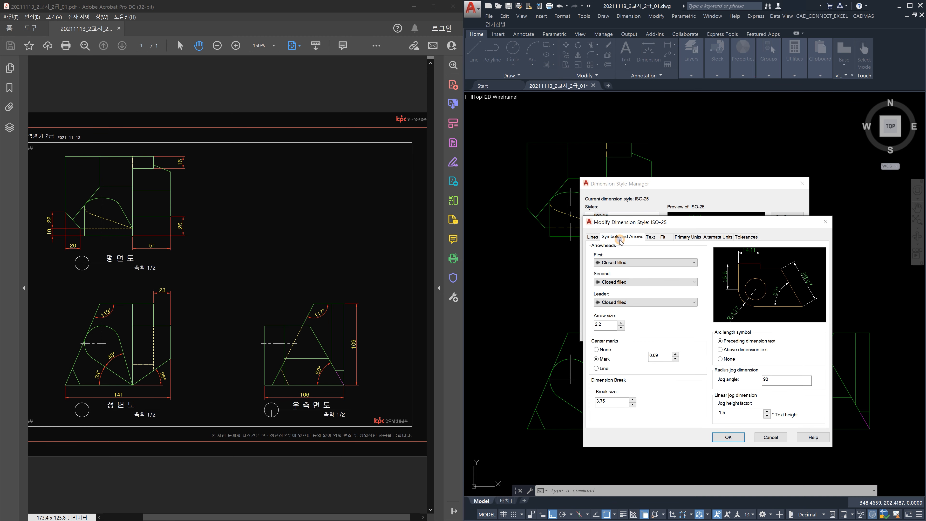
click(597, 350)
Step: Change the font of the Standard text style used by the dimension text to 굴림 and apply it
click(652, 238)
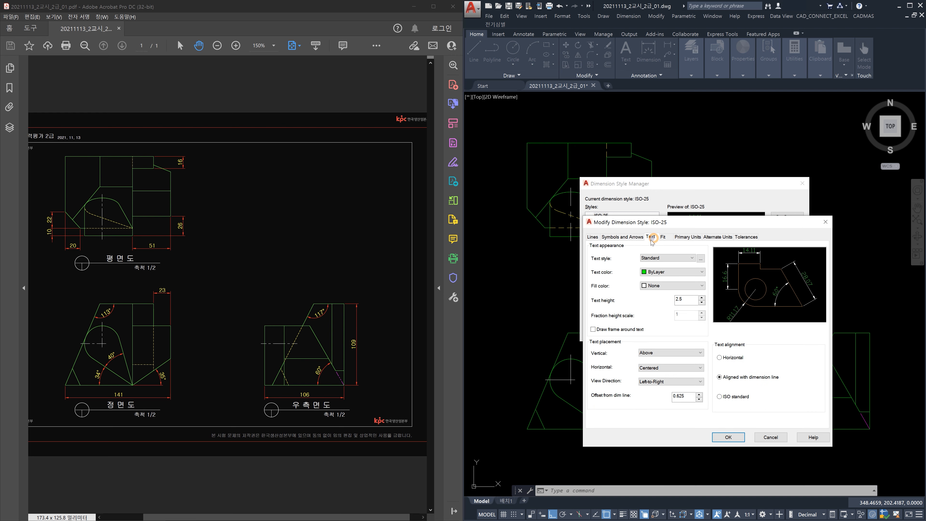
click(701, 259)
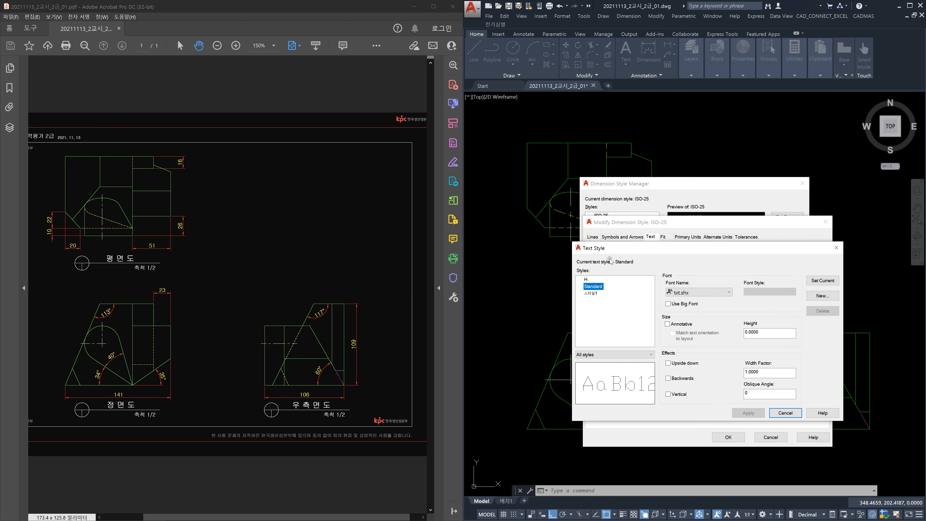
click(718, 294)
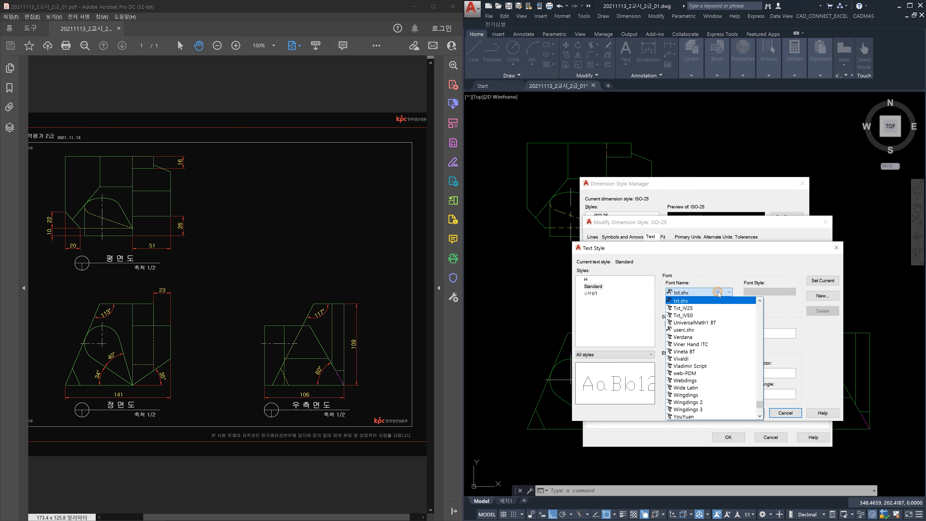
scroll(733, 352, down, 5)
scroll(733, 353, down, 1)
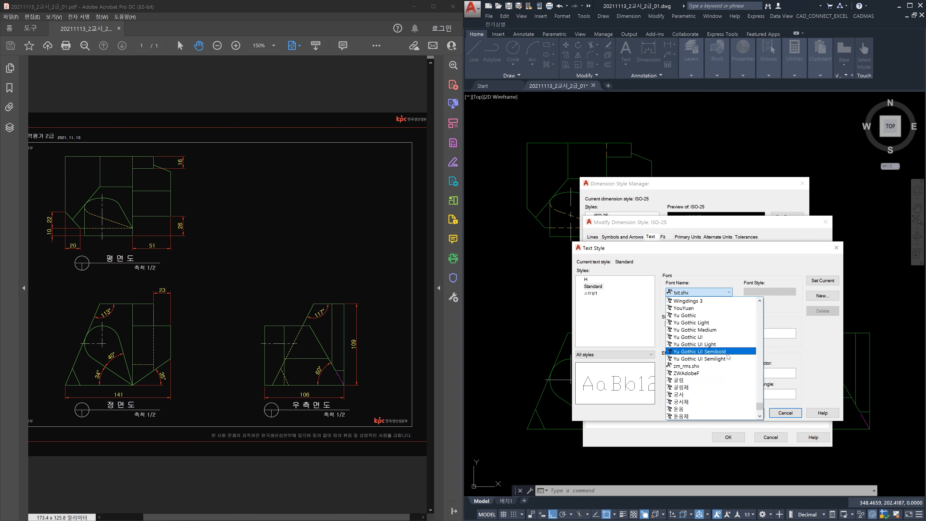
click(691, 382)
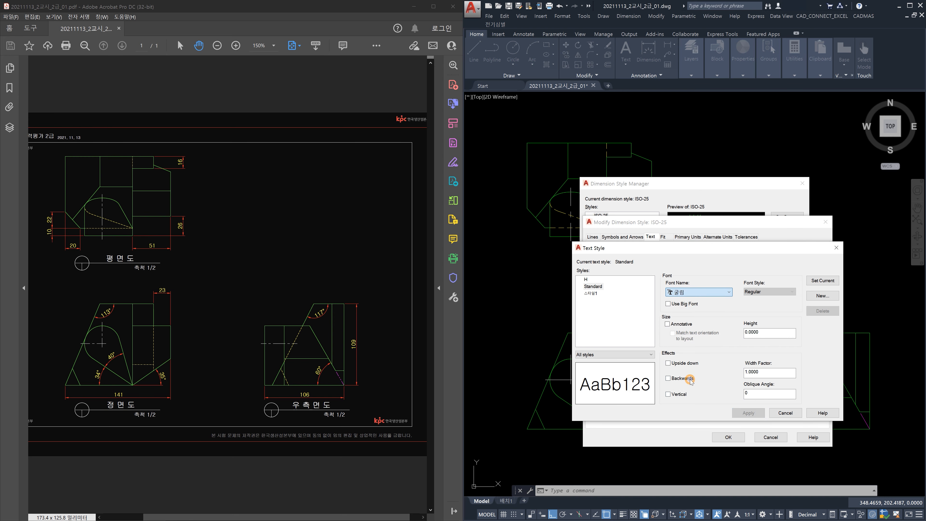
click(748, 412)
click(785, 413)
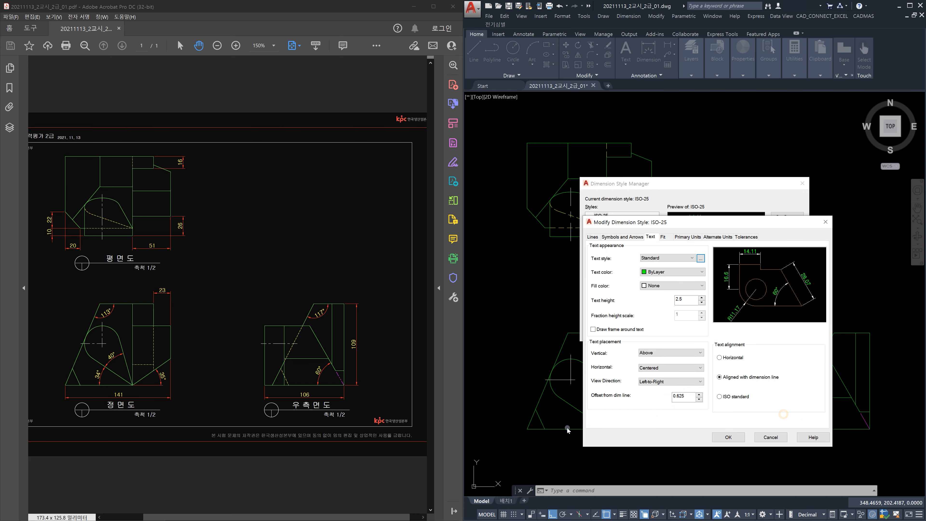
Step: Set the dimension text color to Yellow and the overall dimension scale to 2
click(660, 273)
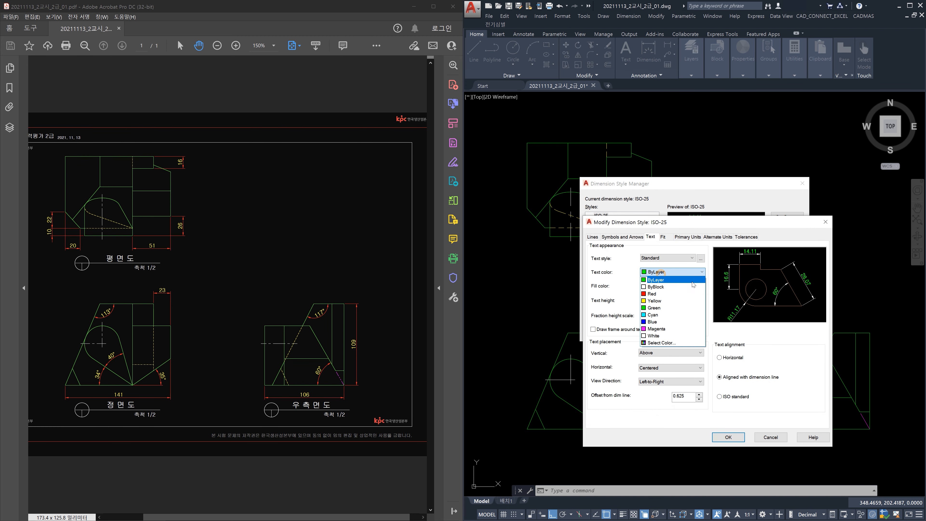
click(663, 300)
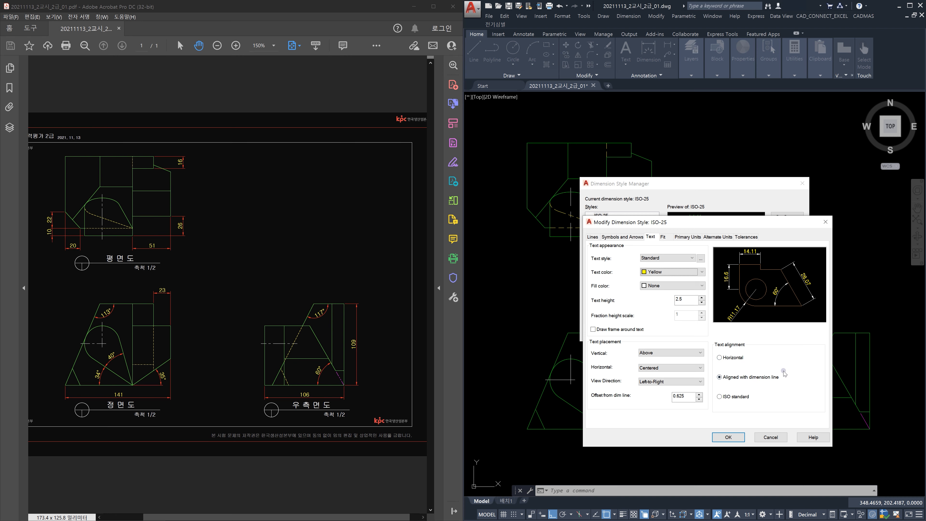
click(663, 237)
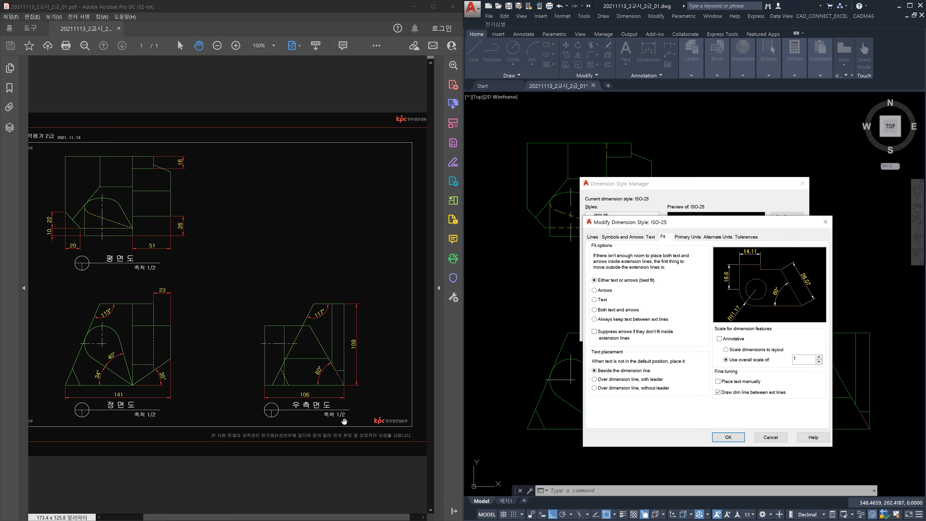
double_click(810, 360)
text(2)
Step: Set the linear dimension precision to 0.00000000, keeping the period as decimal separator
click(686, 237)
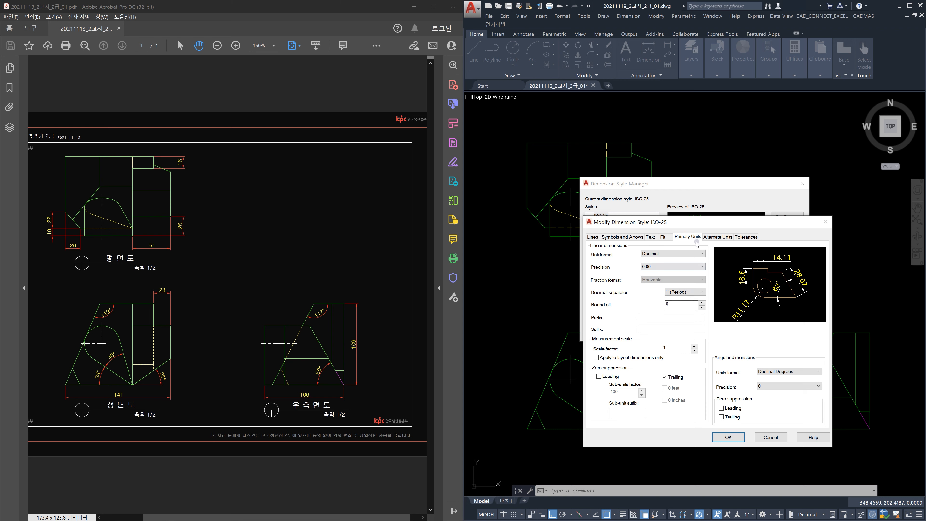
click(678, 267)
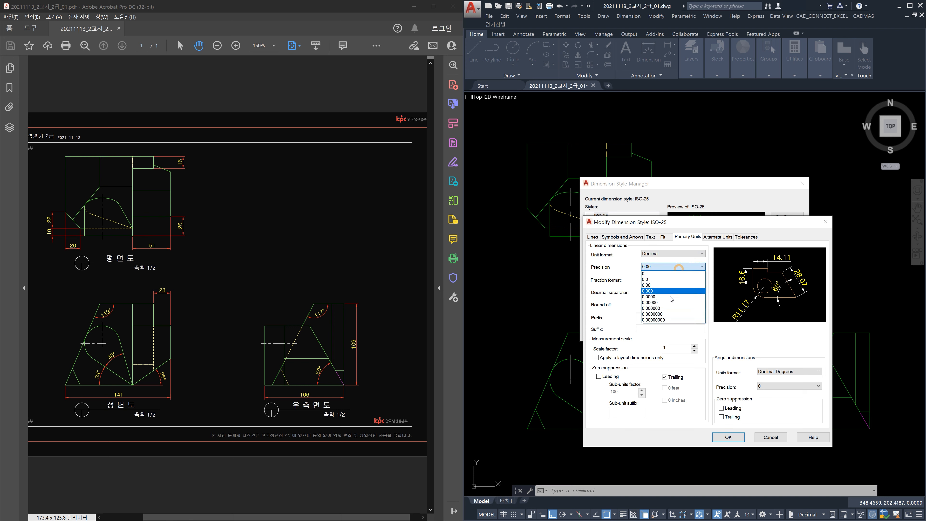
click(671, 319)
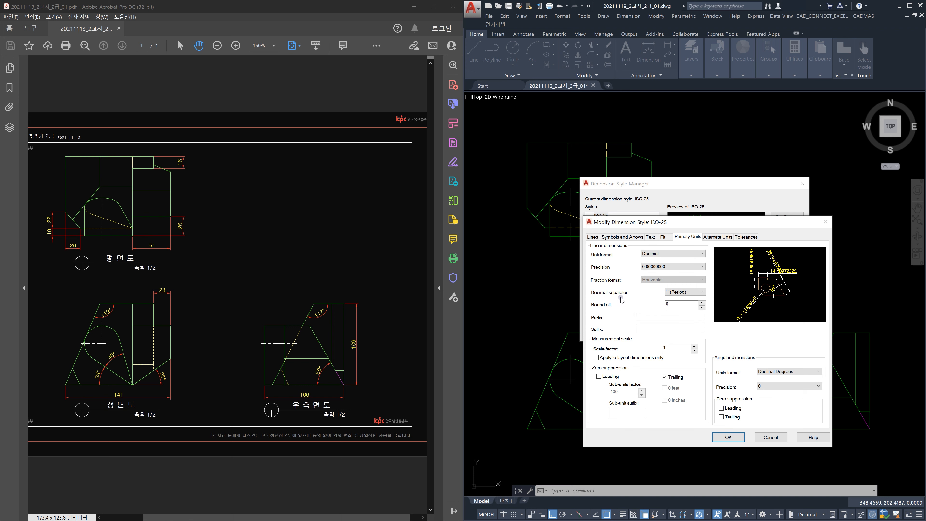
click(678, 292)
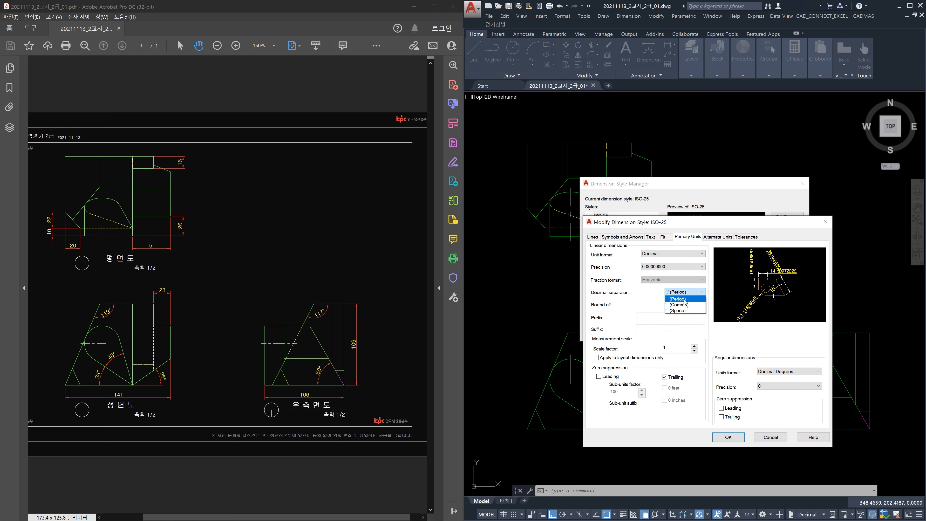
click(647, 294)
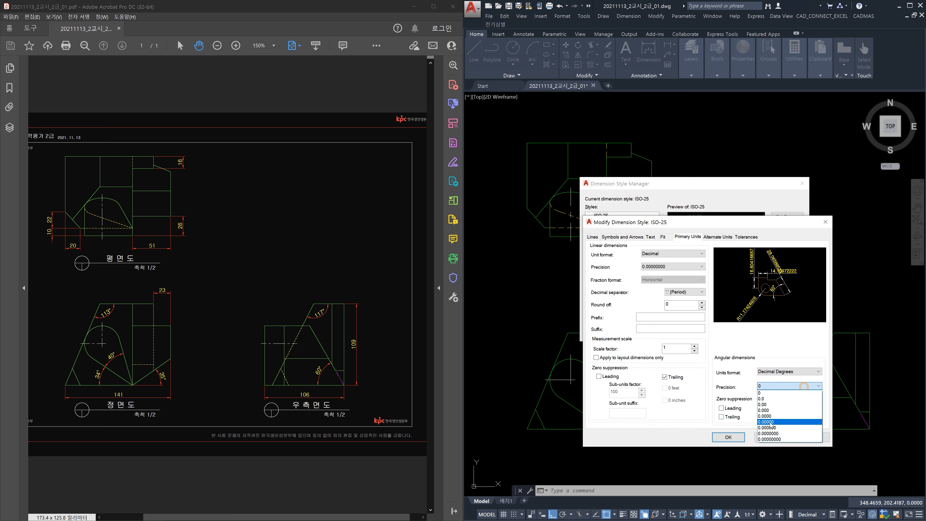
Step: Set the angular precision to 0.00000000 with trailing zeros suppressed, and save the dimension style
click(772, 438)
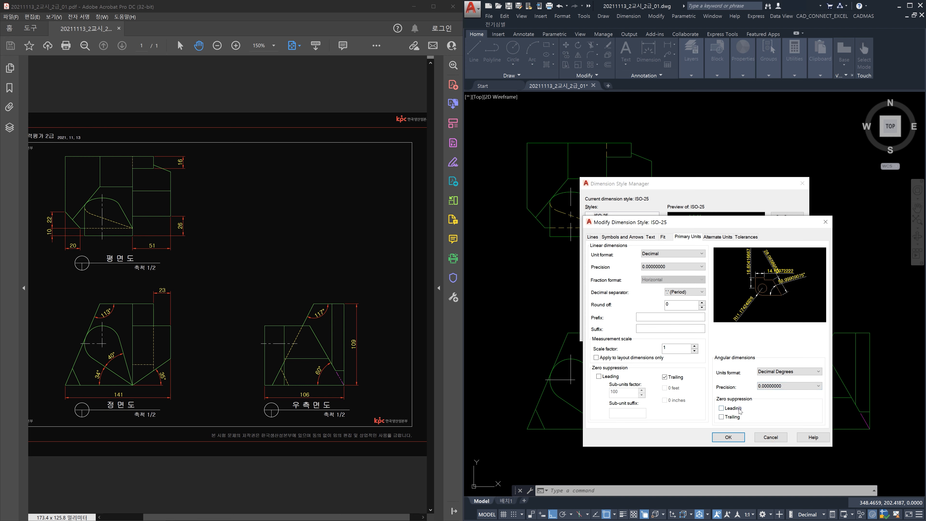
click(721, 417)
click(733, 439)
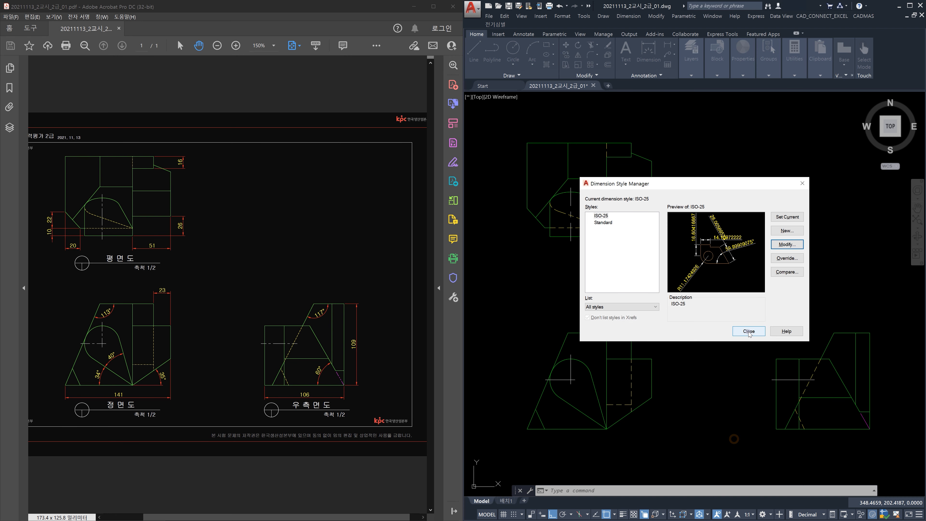
click(749, 332)
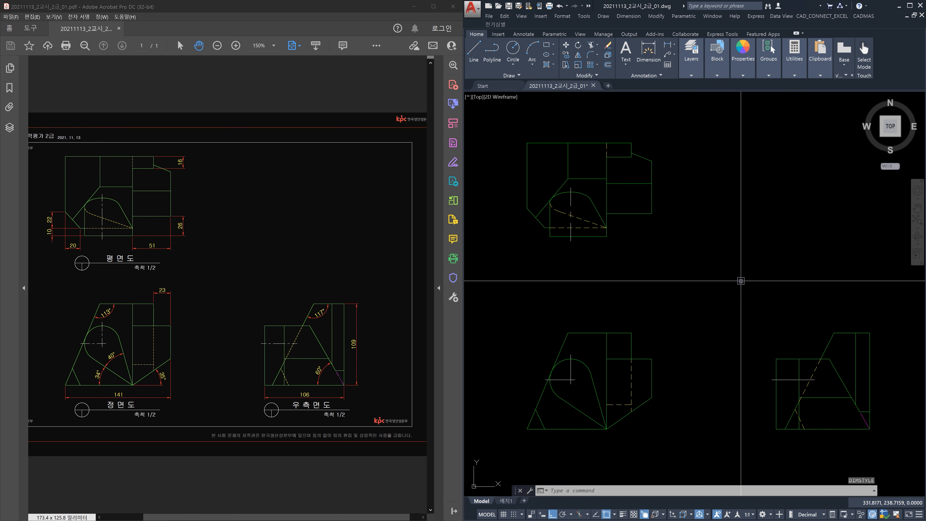
Step: Make the 치수 layer current and open the layer properties
click(690, 77)
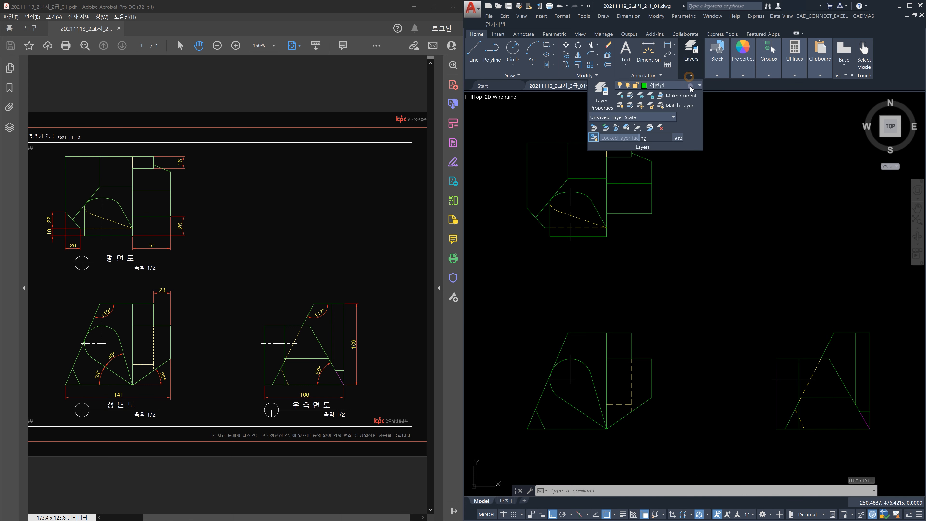
click(690, 85)
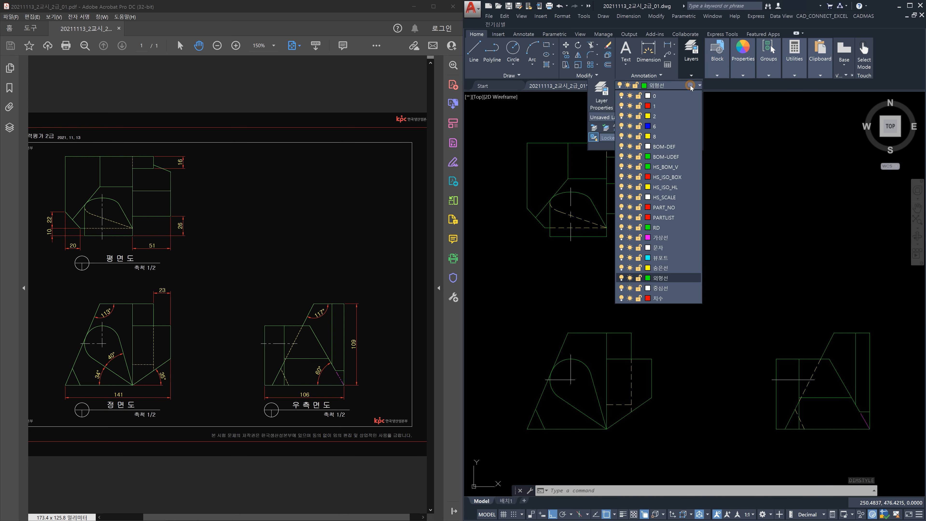
click(658, 298)
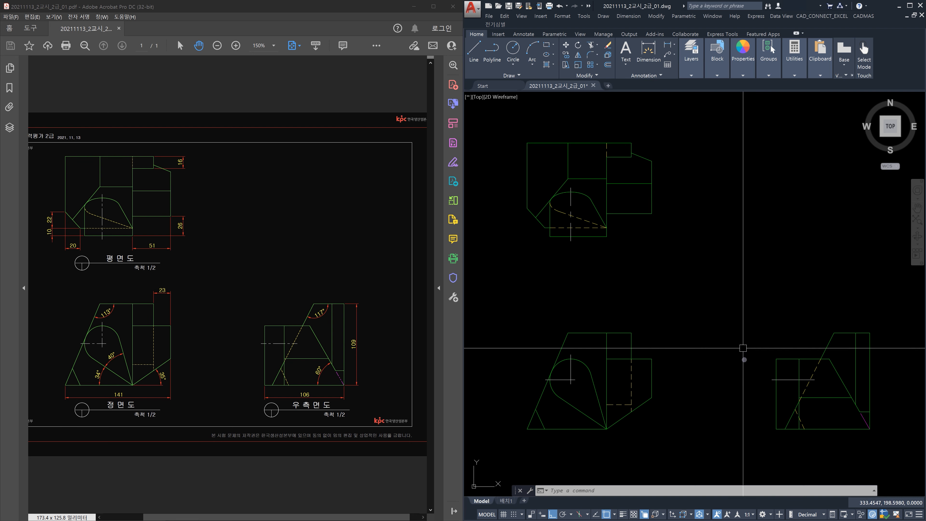
text(la)
key(Return)
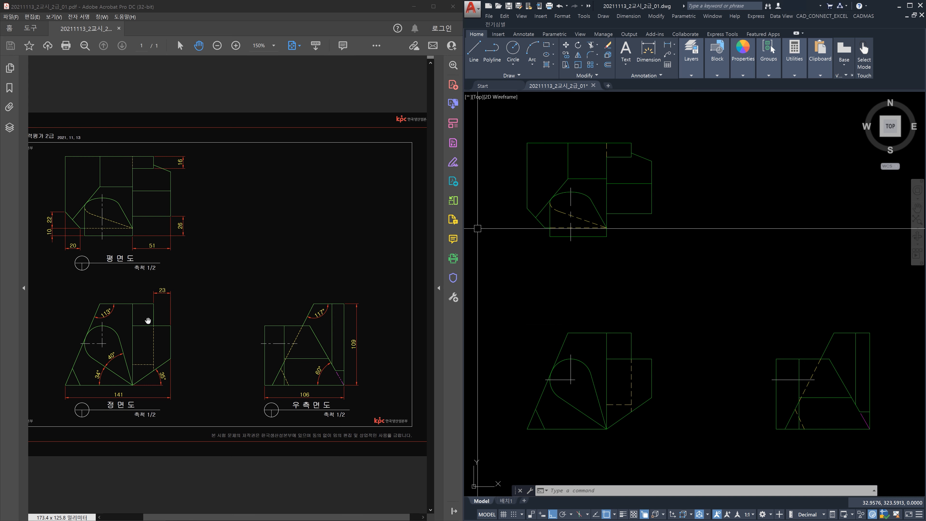
Step: Following the front view in the PDF, add a horizontal linear dimension across the overall width below the front view
ctrl+scroll(130, 338, up, 1)
click(126, 363)
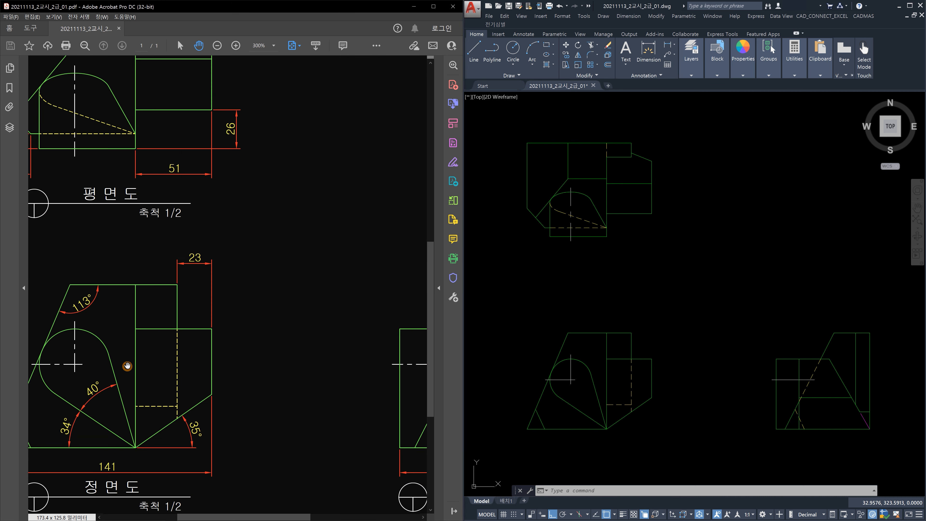
ctrl+scroll(127, 363, up, 1)
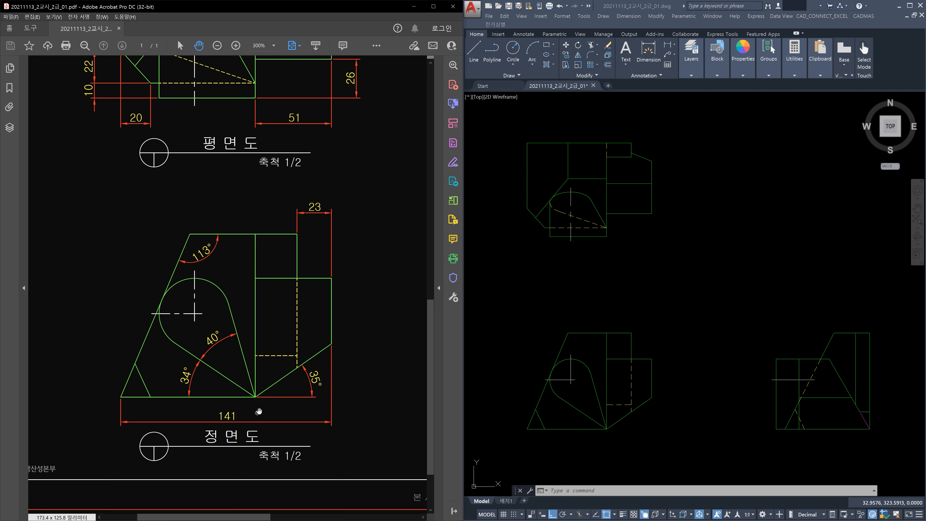
click(693, 447)
middle_drag(597, 447, 659, 410)
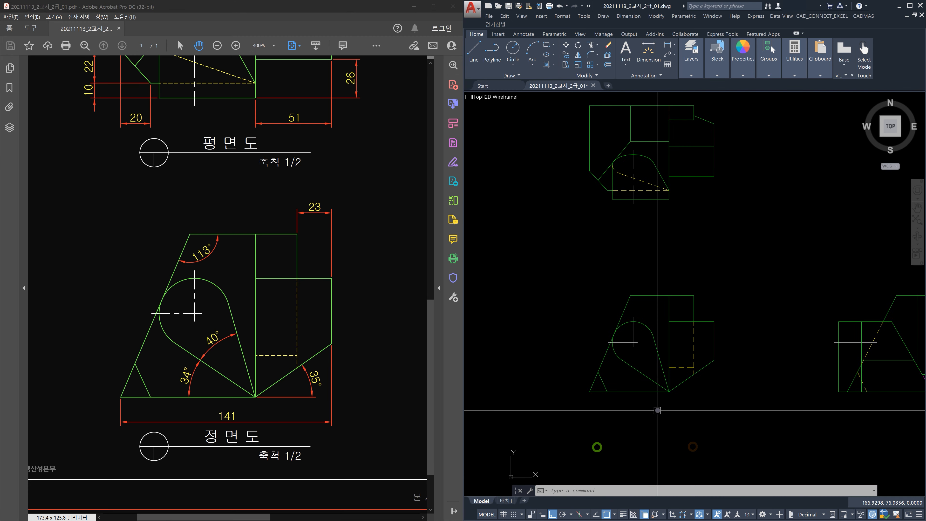
text(dli)
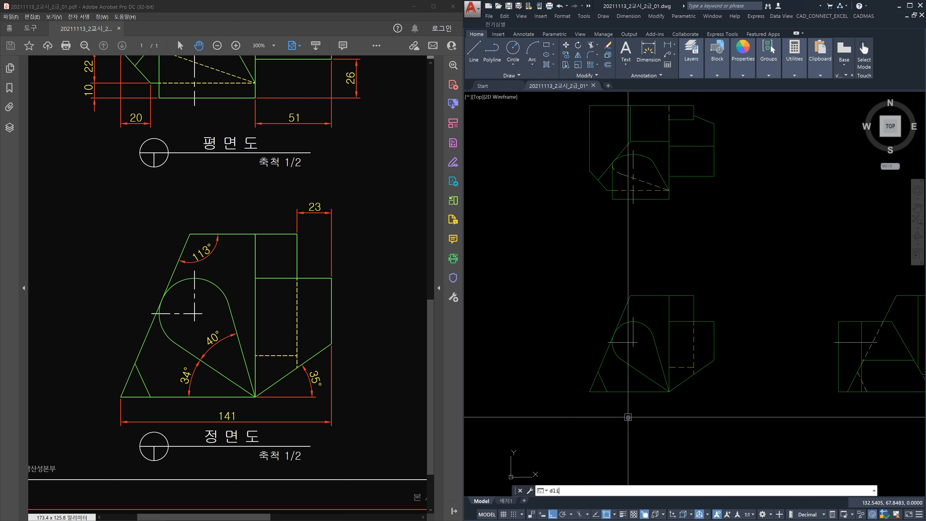
key(Return)
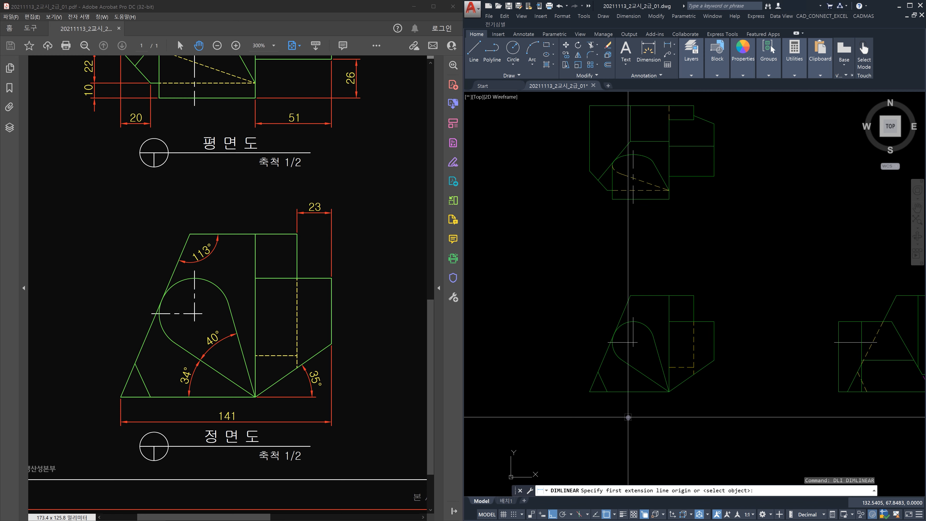
click(590, 392)
click(714, 361)
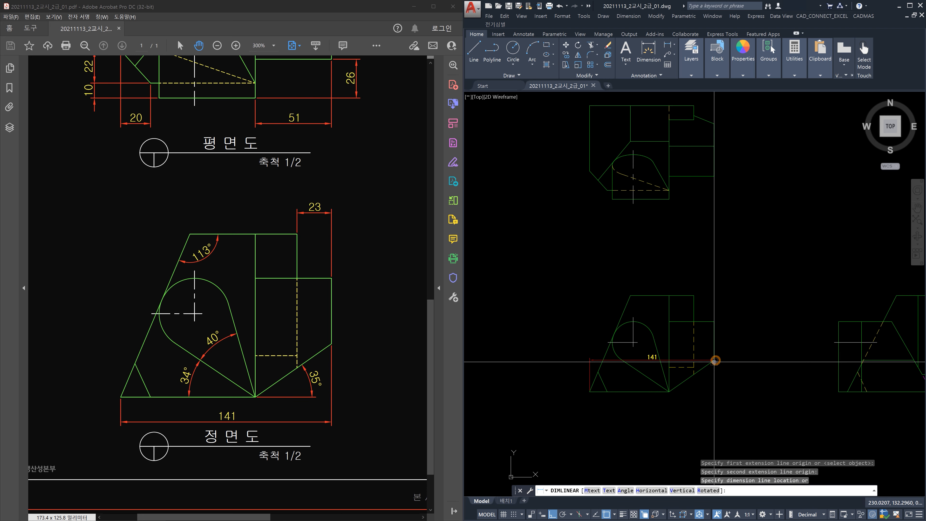
scroll(680, 404, up, 2)
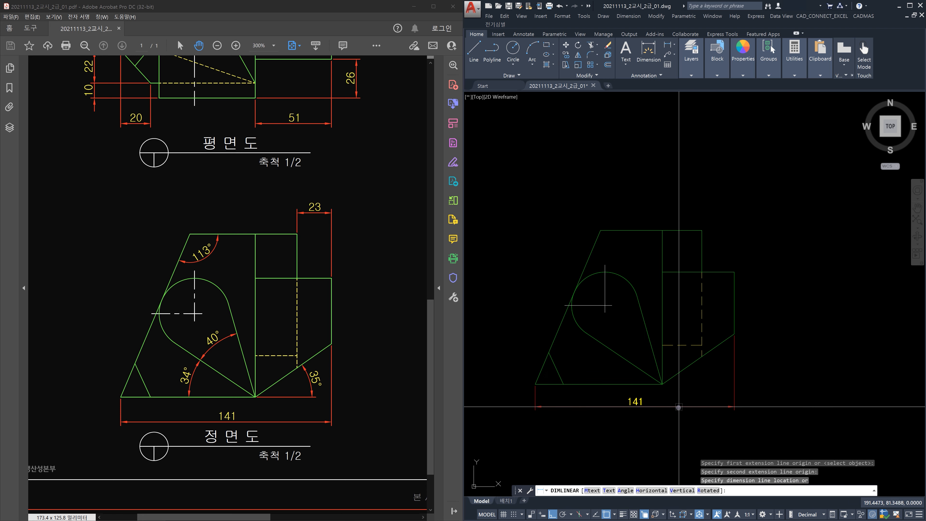
click(678, 409)
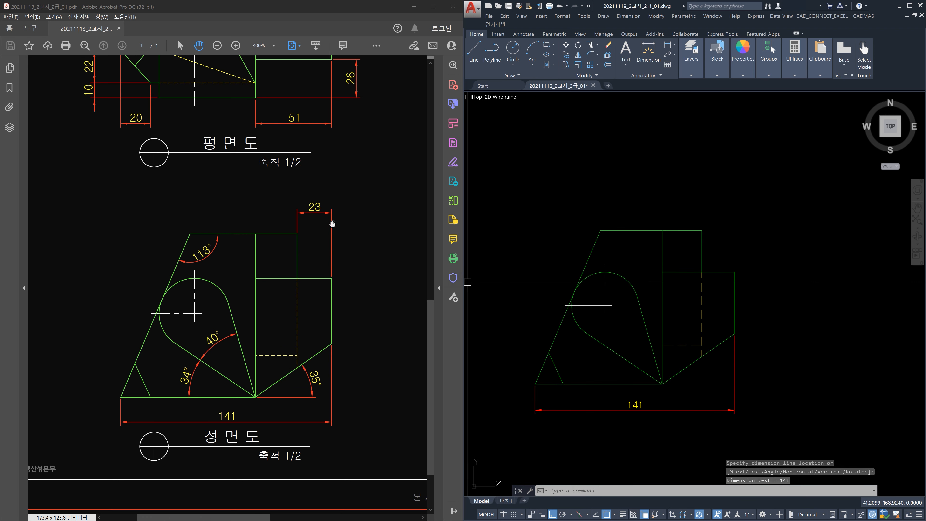
Step: Add a horizontal linear dimension above the front view, between its upper-right corner and the outer corner of the lower right block
key(Return)
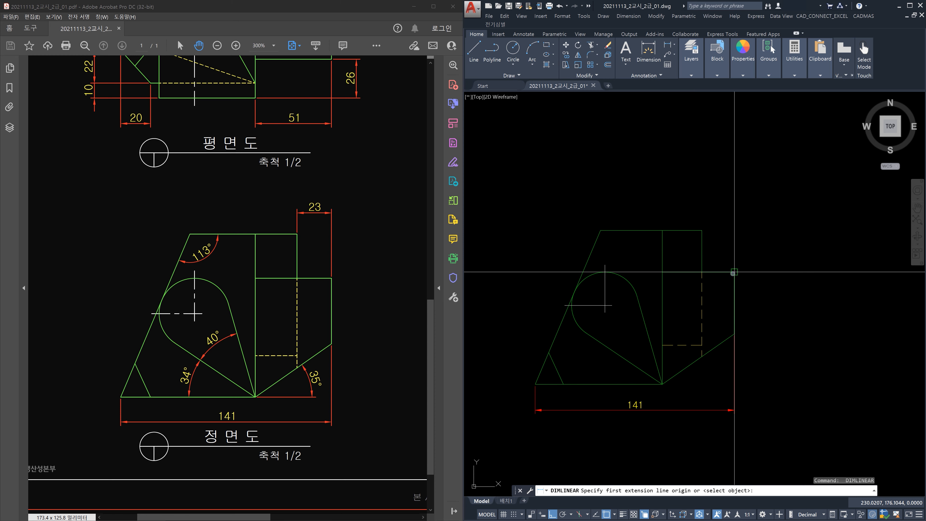
click(734, 272)
click(702, 230)
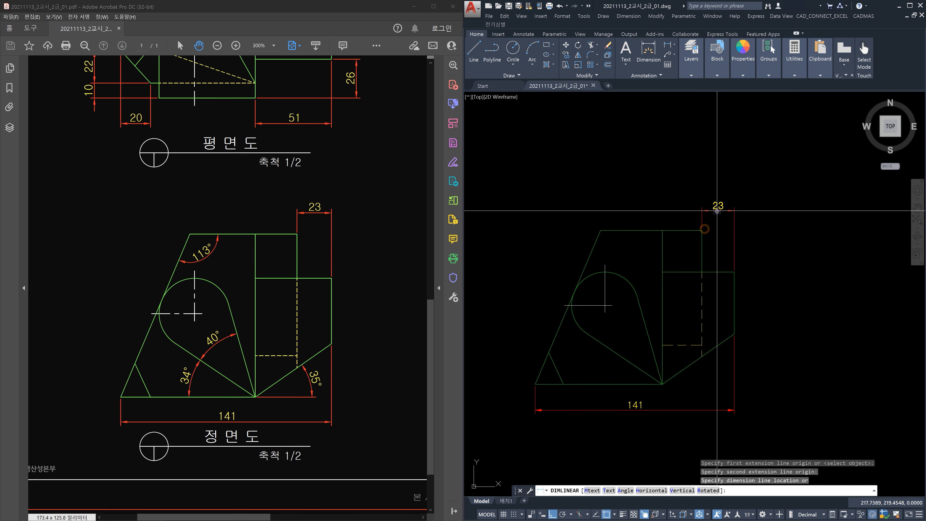
click(718, 211)
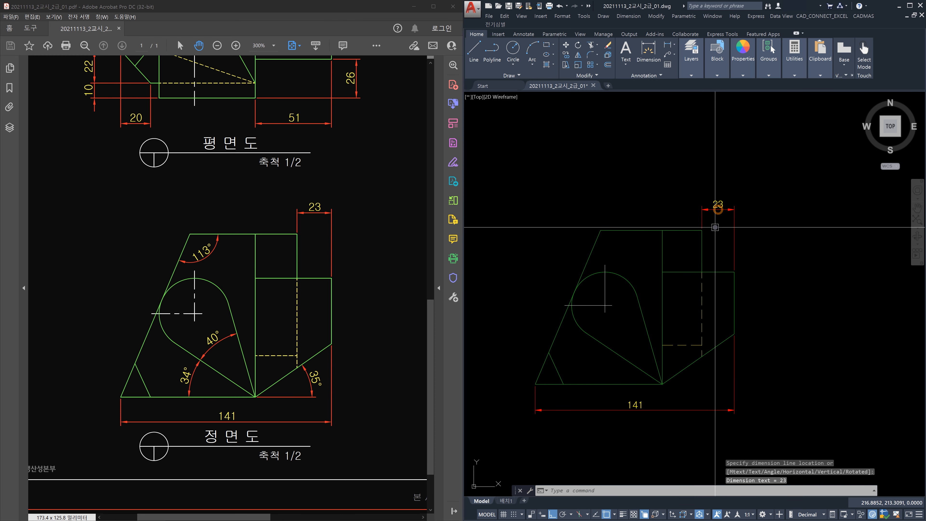
Step: Add an angular dimension in the front view between the base edge and the teardrop's lower slanted edge, placing its arc left of the vertex
key(Escape)
key(Escape)
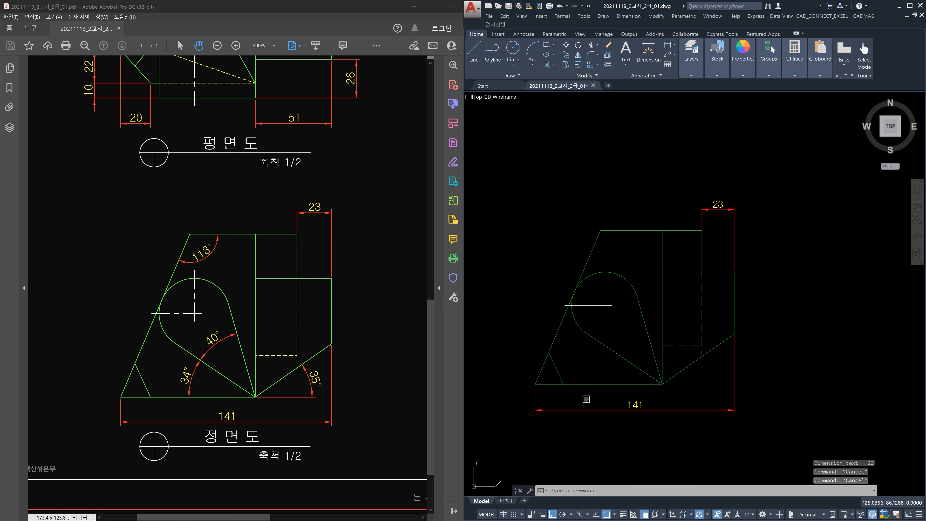
text(da)
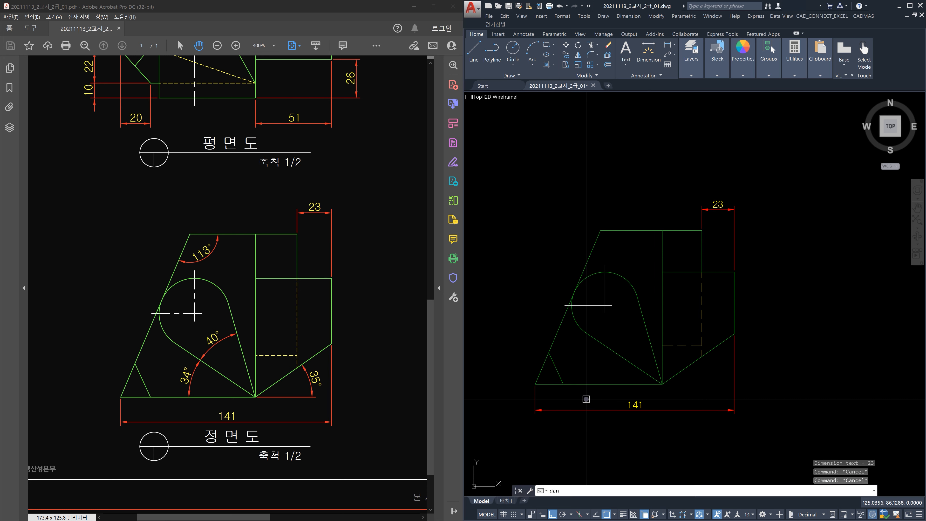
text(n)
key(Return)
click(596, 384)
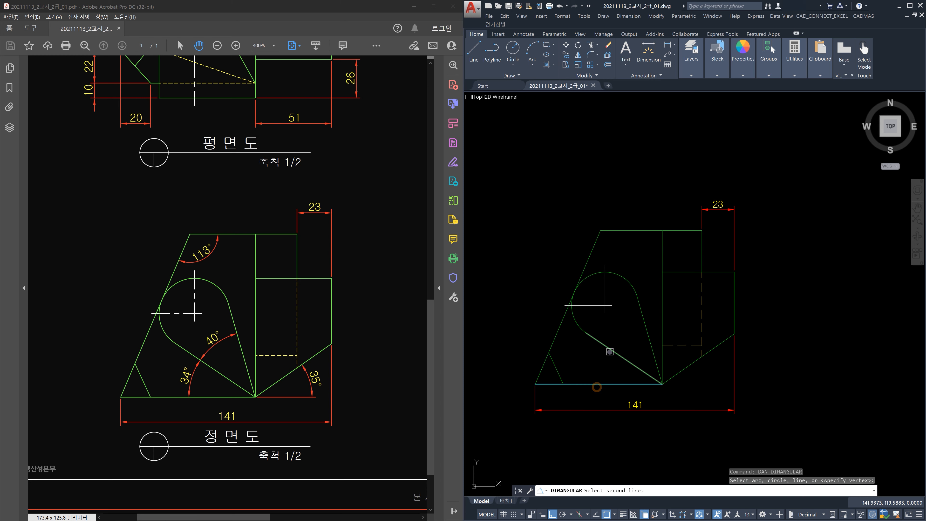
click(609, 351)
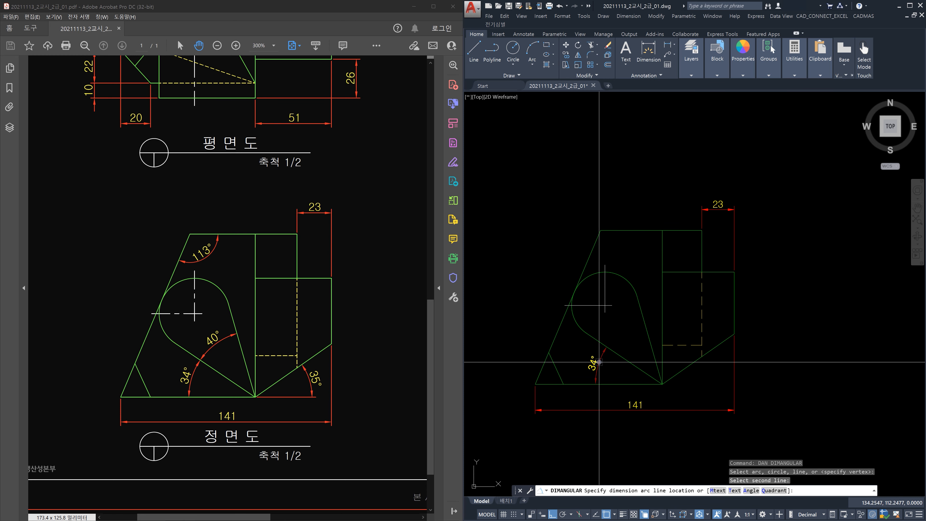
click(599, 362)
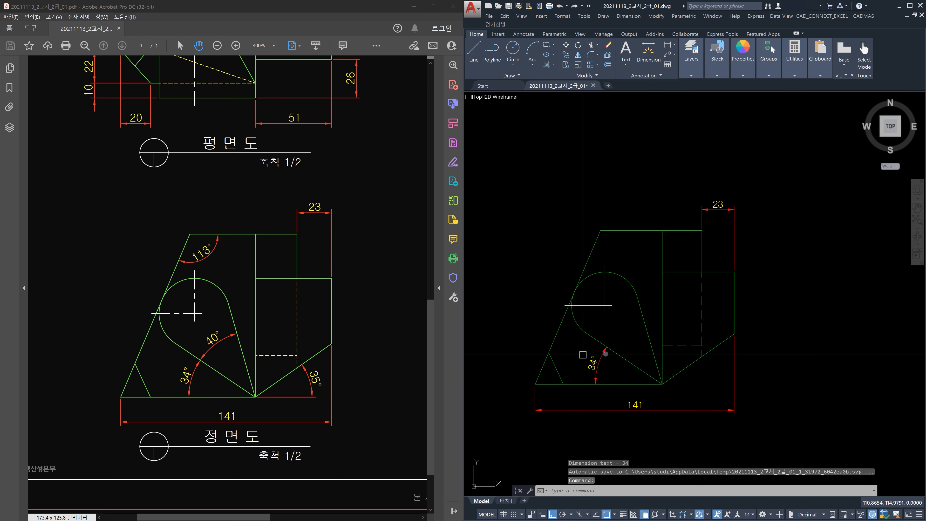
Step: Try to add an angular dimension between the teardrop's two straight edges, and erase the misplaced dimension
key(Return)
click(637, 364)
click(650, 353)
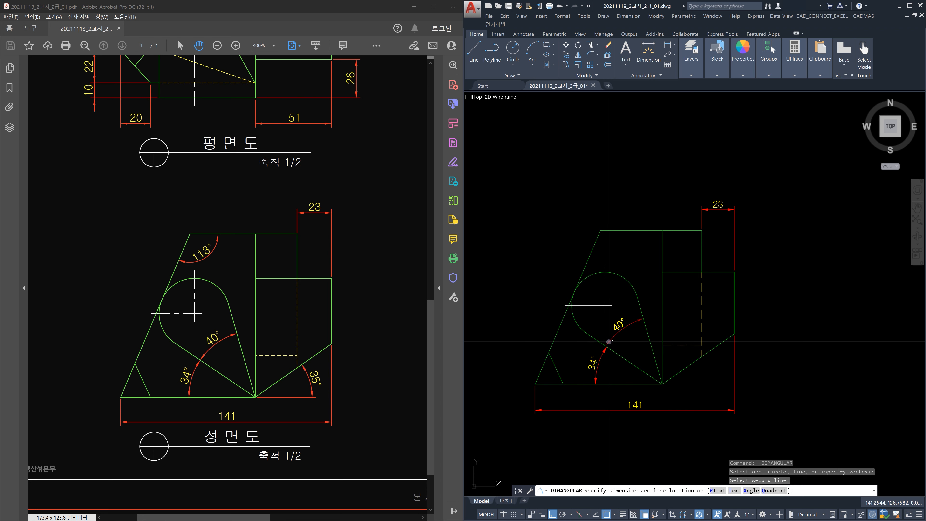
click(606, 346)
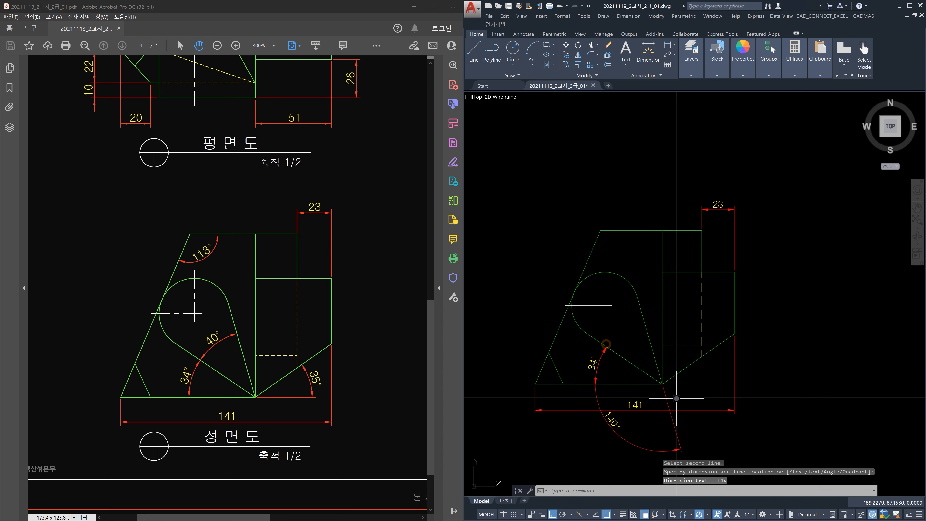
key(Escape)
click(694, 431)
click(632, 437)
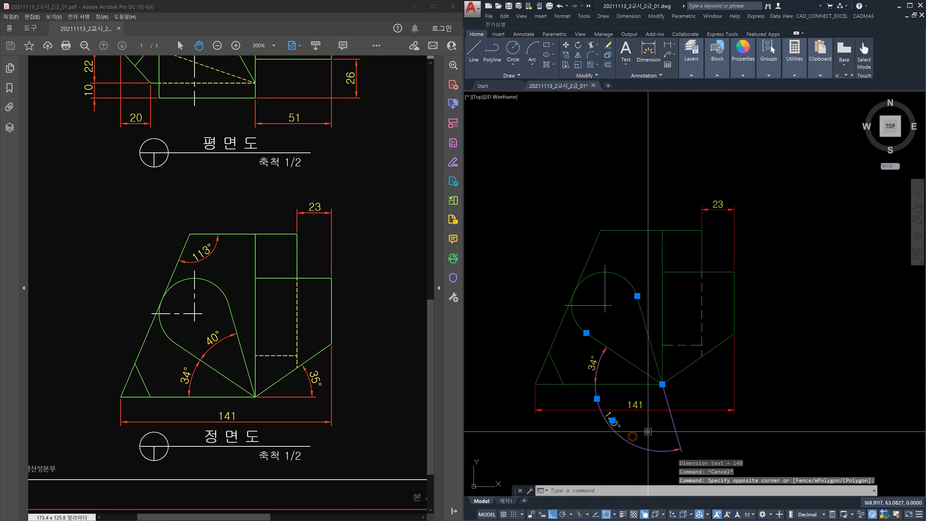
key(Delete)
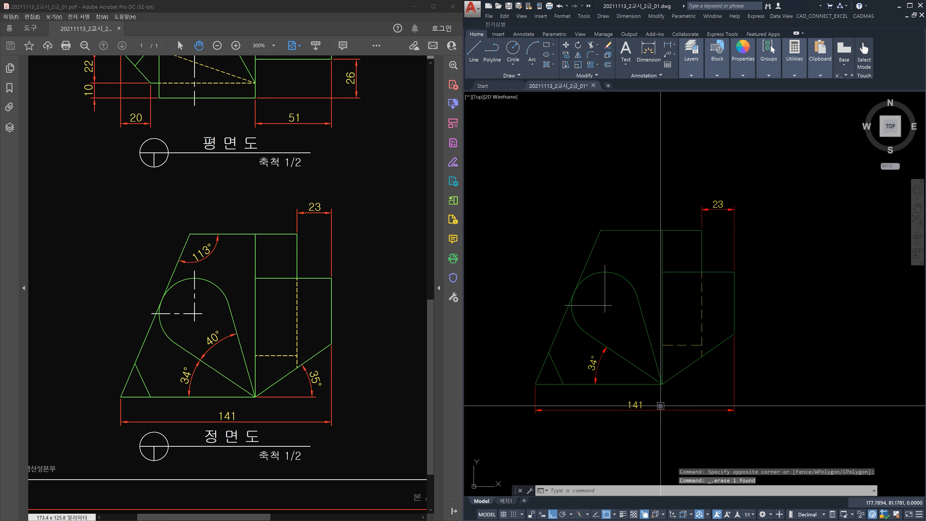
Step: Draw a construction circle centered on the teardrop's lower vertex, with its radius reaching the existing angular dimension's arc
text(c)
key(Return)
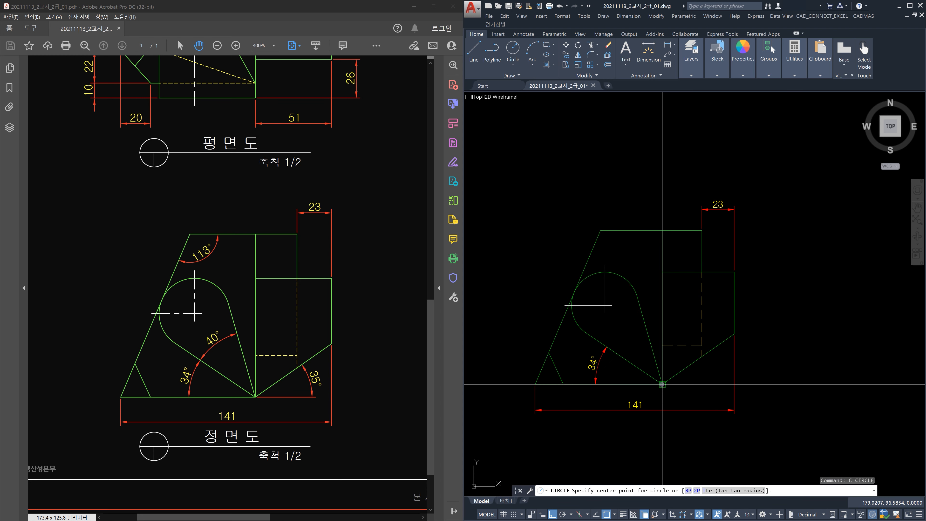
click(661, 384)
scroll(620, 376, up, 4)
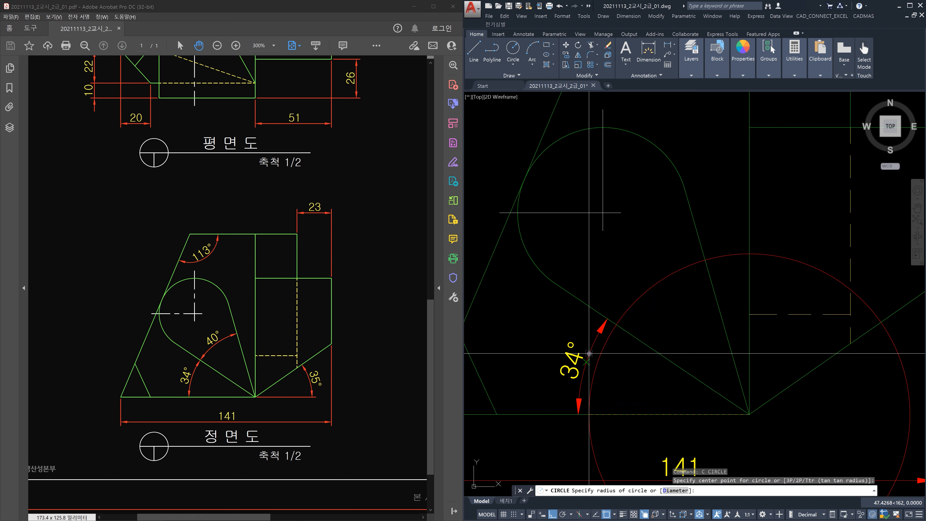
click(600, 360)
key(Escape)
key(Escape)
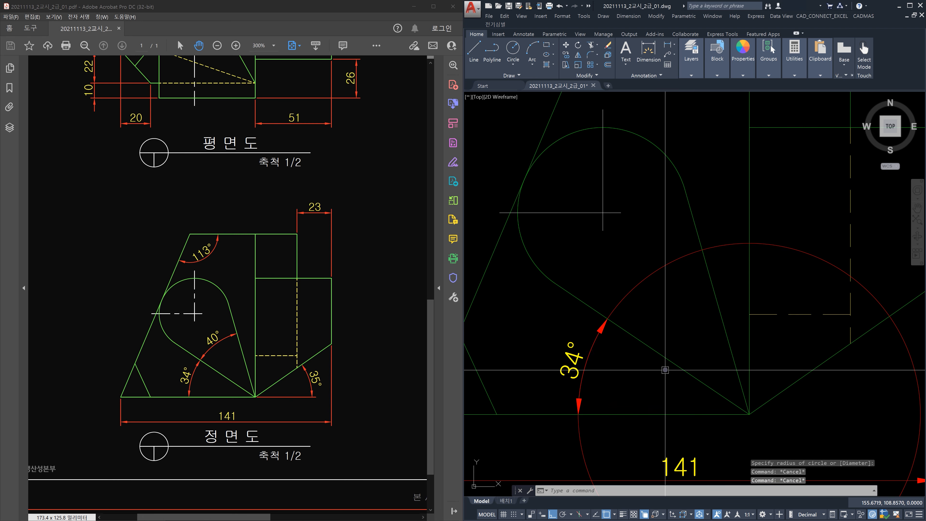
Step: Add an angular dimension between the teardrop's two straight edges, placing its arc on the construction circle with the Nearest snap
text(dan)
key(Return)
click(667, 360)
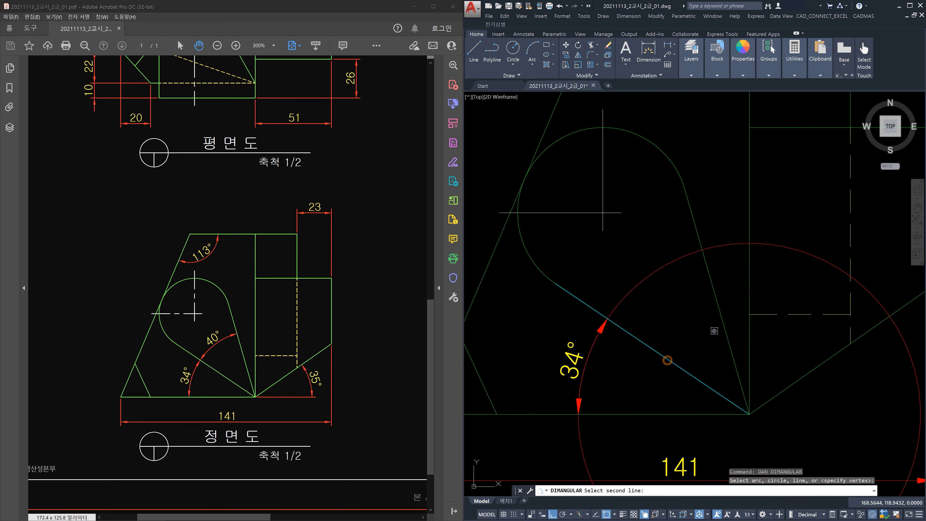
click(720, 326)
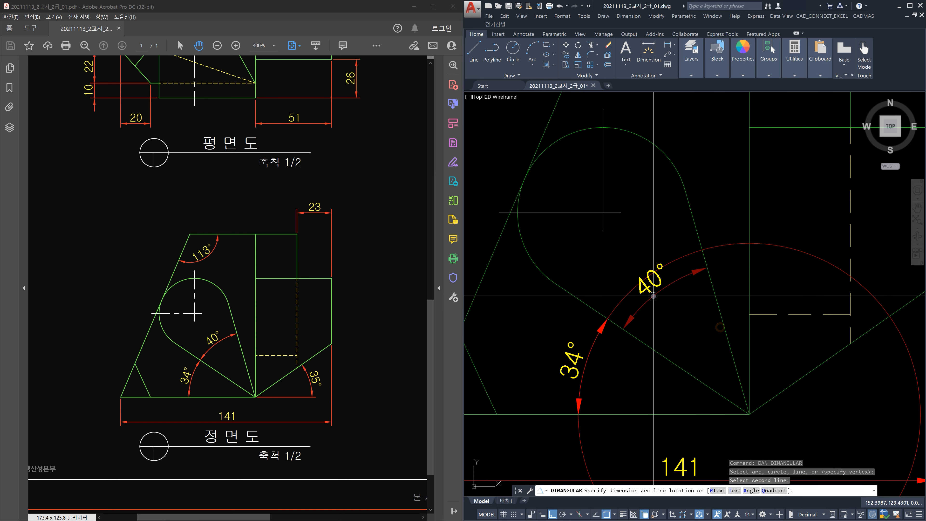
text(nea)
key(Return)
click(646, 280)
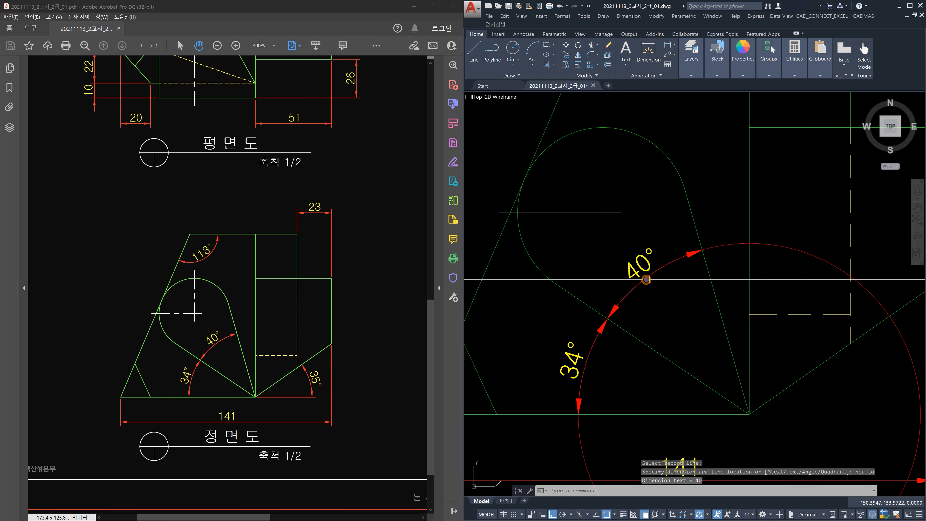
key(Escape)
Step: Erase the construction circle from the front view
scroll(784, 310, down, 3)
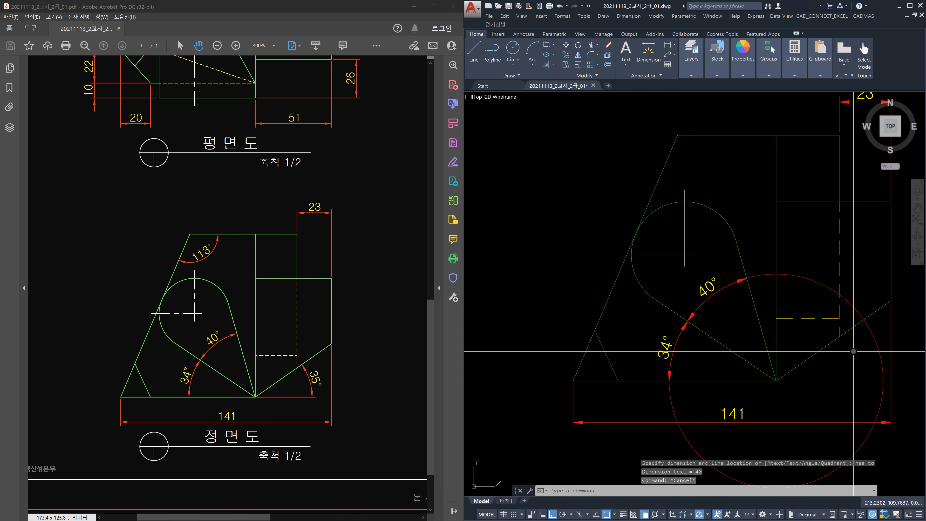
scroll(793, 293, up, 2)
click(812, 401)
click(773, 387)
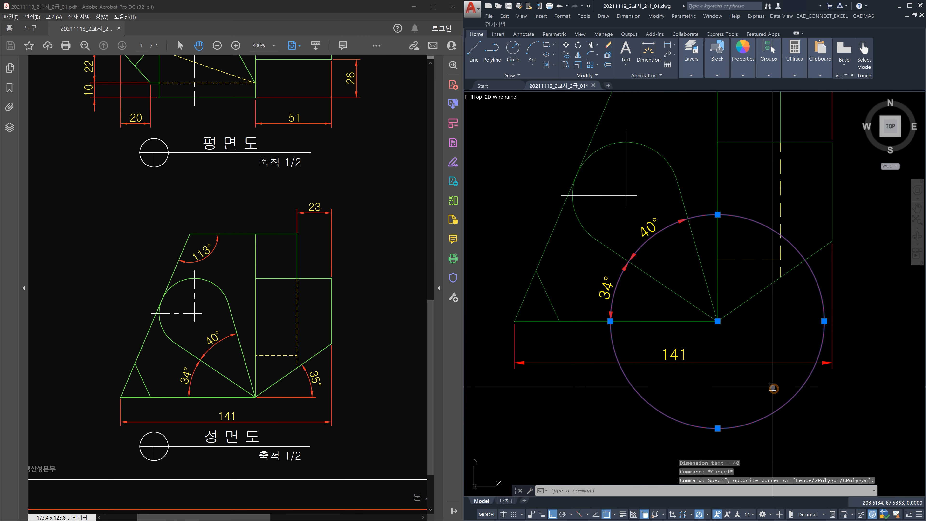
key(Delete)
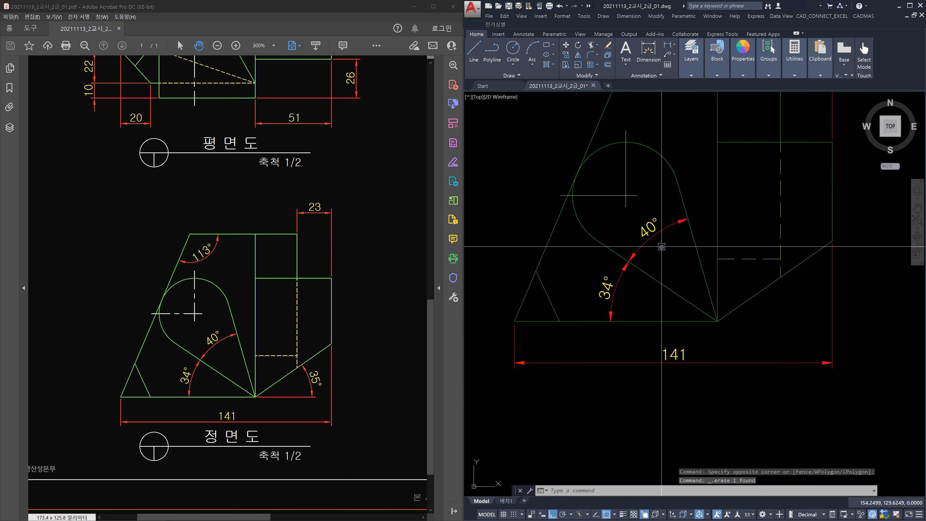
Step: Add an angular dimension inside the front view's upper-left corner, between the slanted left edge and the top edge
middle_drag(661, 247, 630, 300)
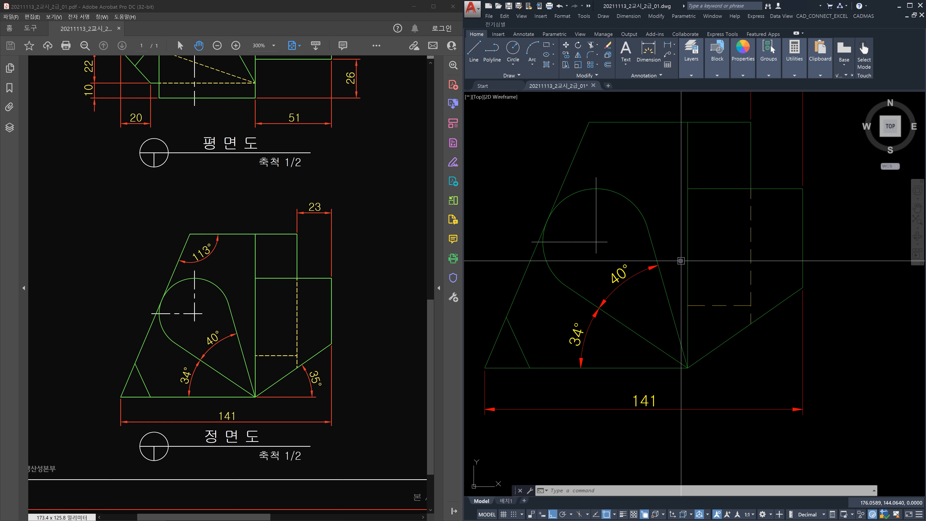
scroll(680, 261, down, 2)
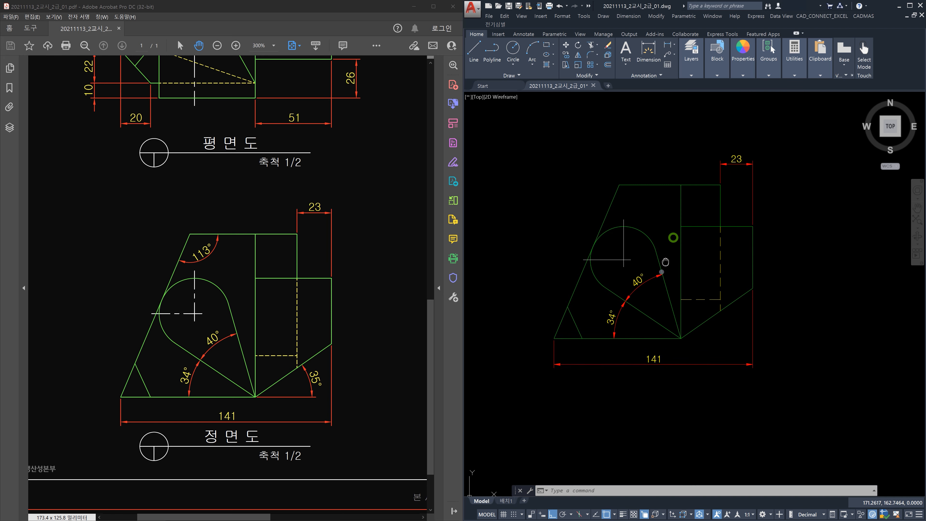
key(Delete)
key(Escape)
key(Escape)
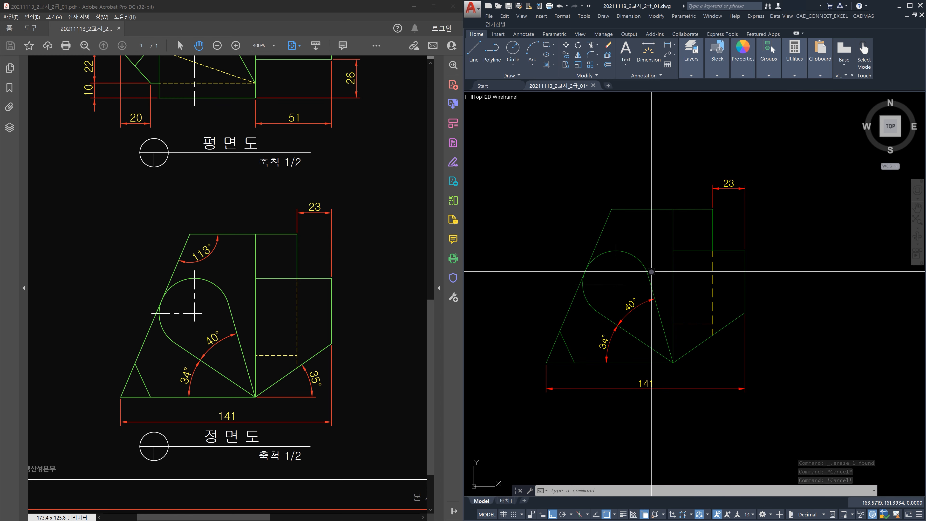
text(dan)
key(Return)
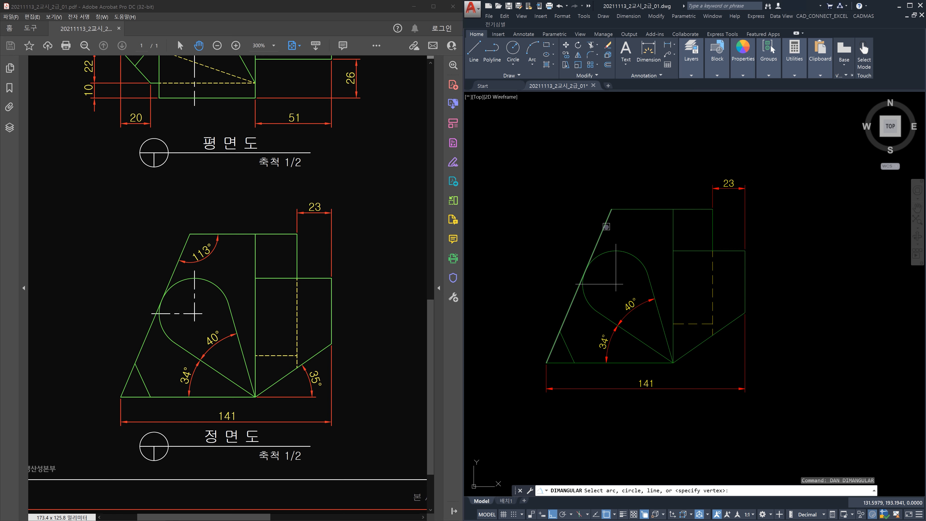
click(605, 226)
click(632, 211)
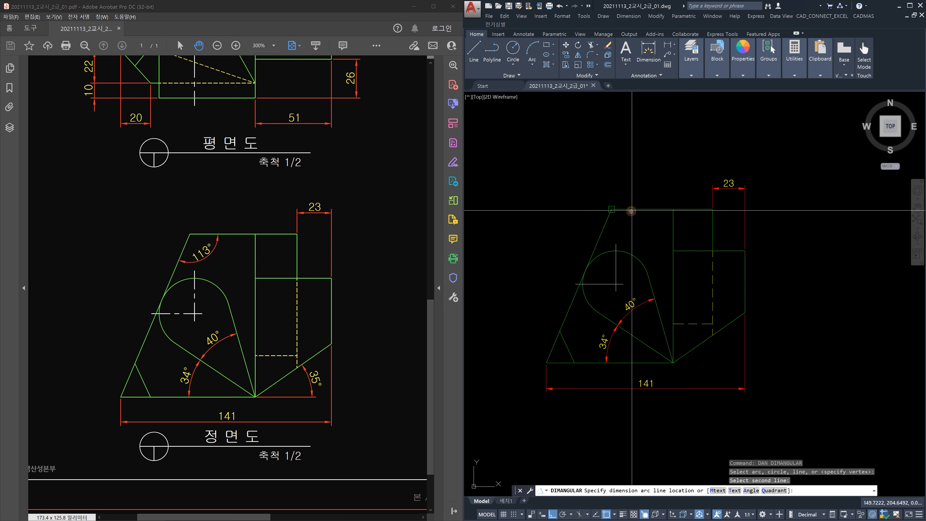
click(633, 229)
key(Escape)
Step: Add an angular dimension between the front view's base edge and its lower-right slanted edge, placing the arc outside the slanted edge
key(Return)
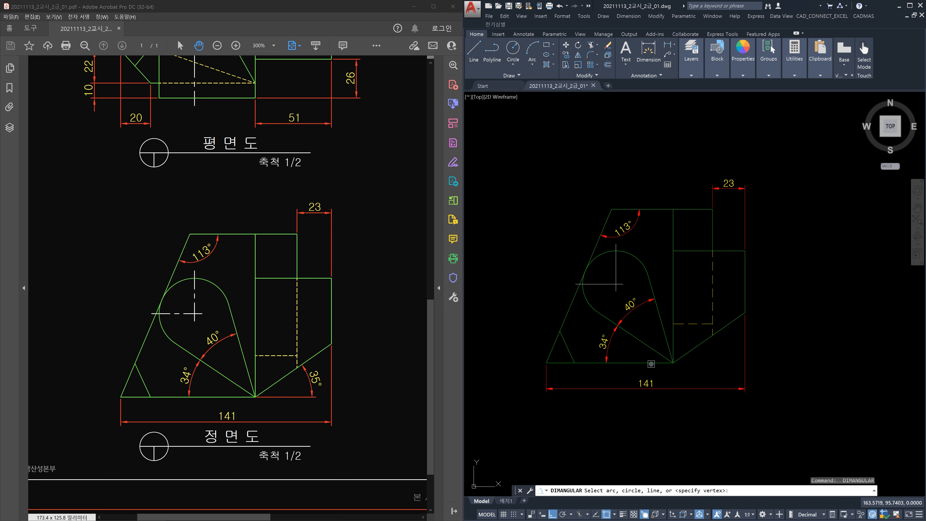
click(651, 363)
click(689, 351)
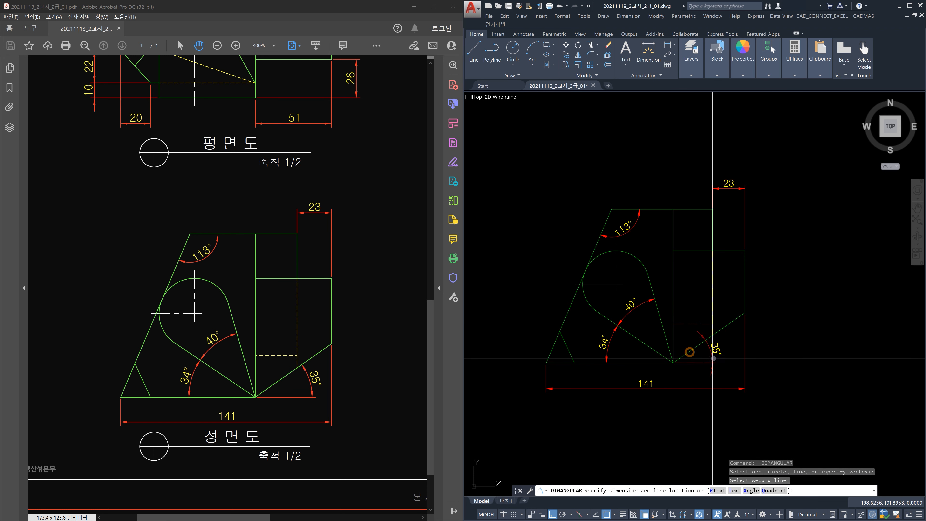
click(726, 351)
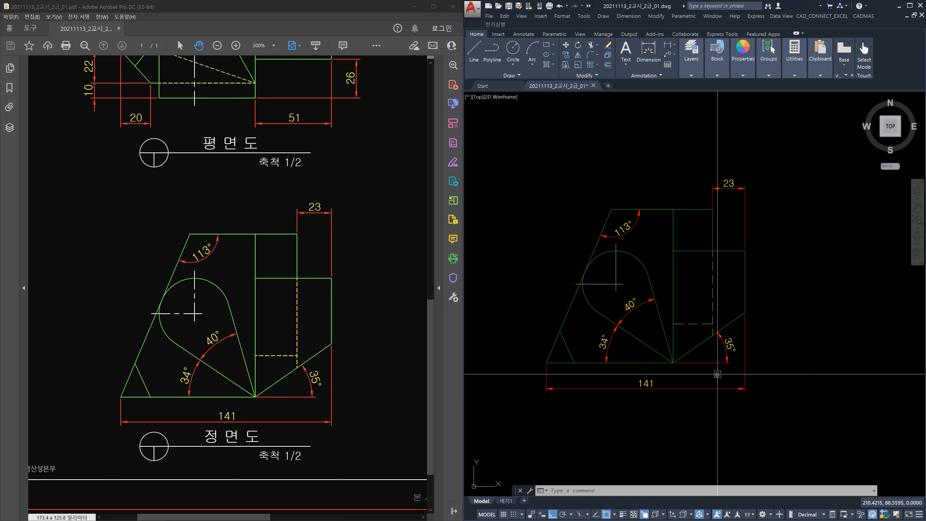
scroll(717, 374, up, 2)
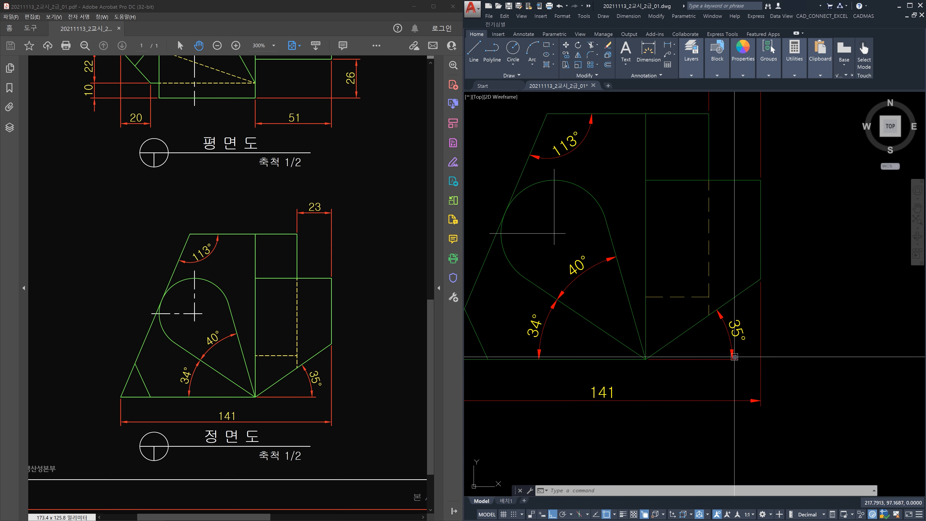
click(730, 339)
click(731, 340)
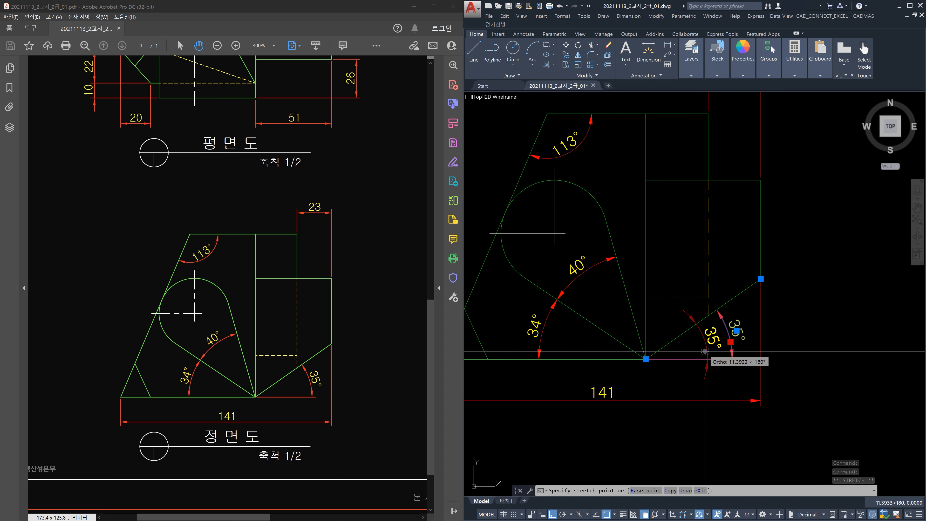
key(Escape)
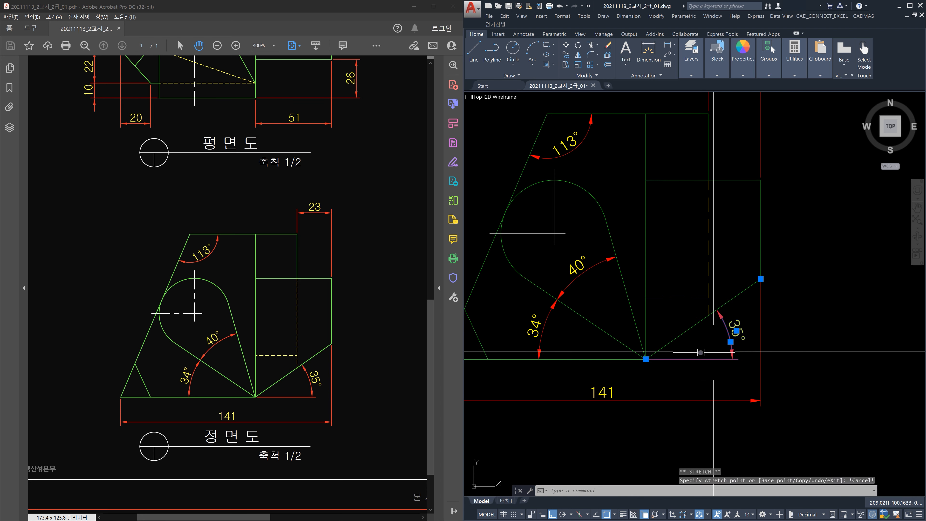
key(Escape)
key(Escape)
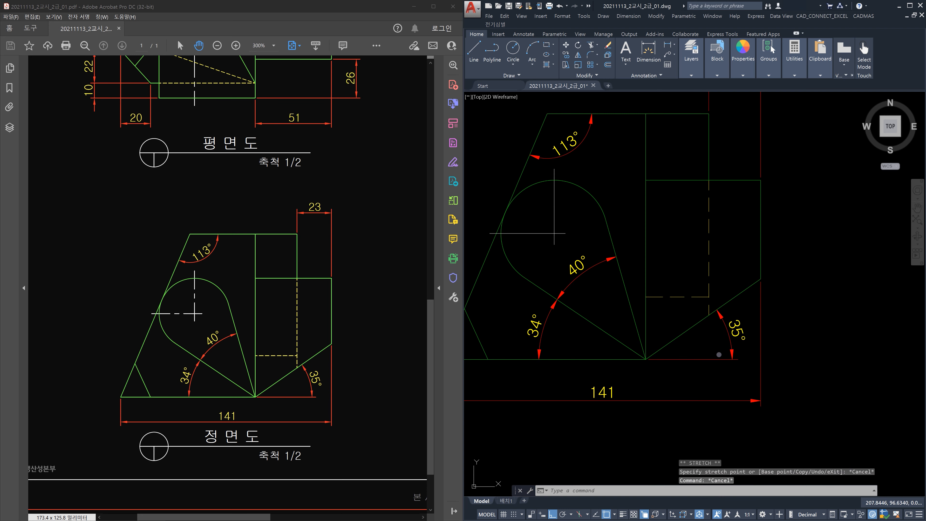
scroll(754, 336, down, 2)
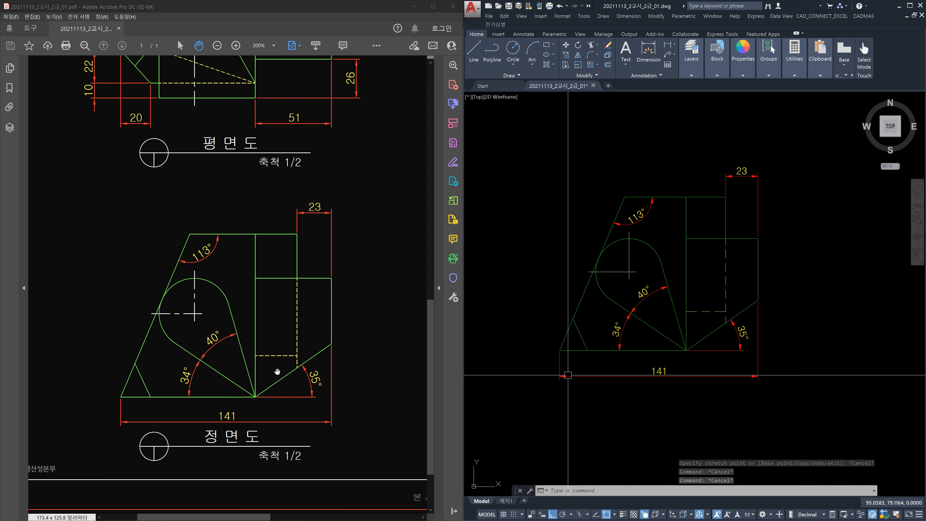
Step: Add a horizontal linear dimension across the right side view's base, aligning it with the front view's overall width dimension line
drag(344, 354, 186, 352)
click(812, 368)
scroll(813, 368, down, 1)
middle_drag(842, 367, 631, 379)
scroll(694, 383, up, 2)
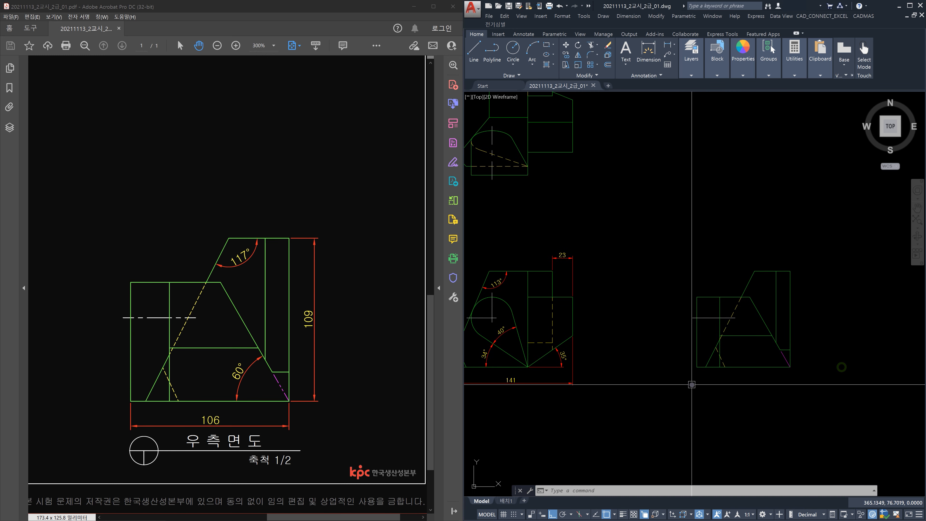
middle_drag(691, 385, 747, 372)
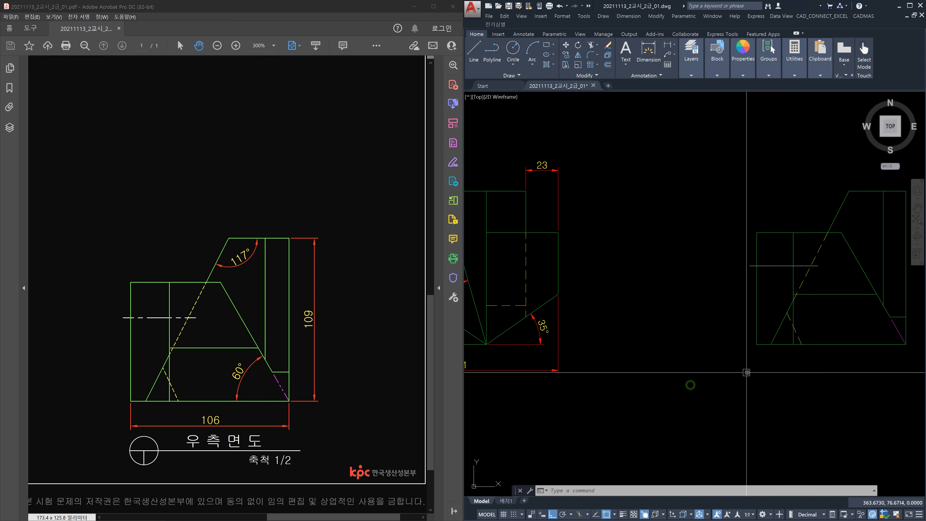
text(dli)
key(Return)
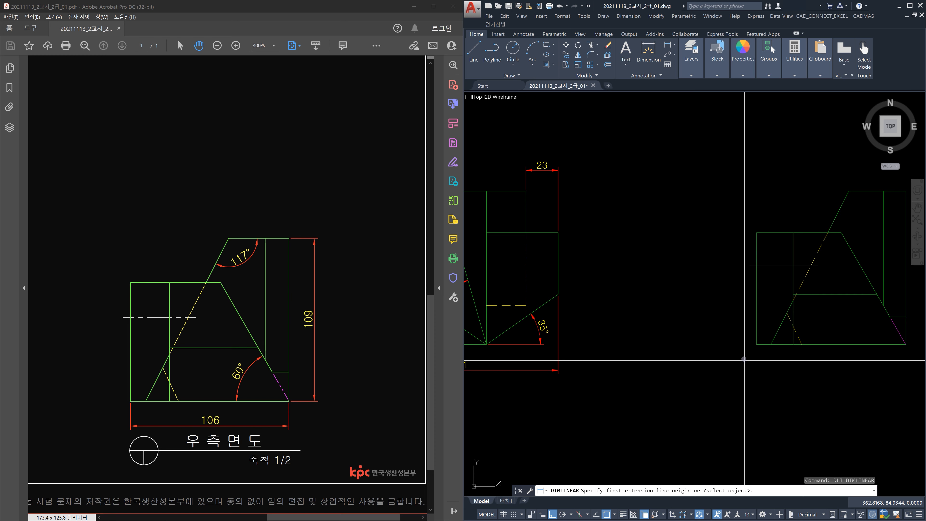
click(758, 343)
click(906, 344)
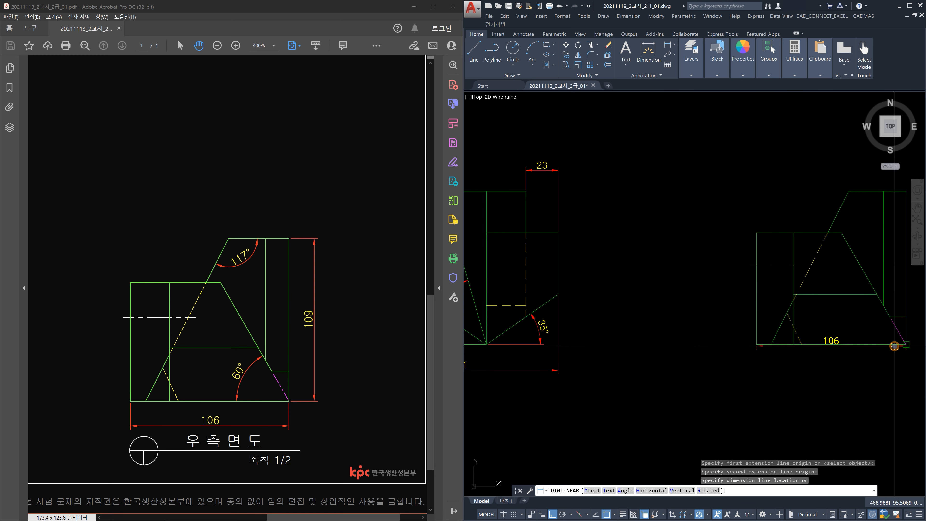
click(528, 372)
Step: Add a vertical linear dimension for the right side view's full height, placed outside its right edge
middle_drag(770, 352, 600, 410)
key(Return)
click(737, 403)
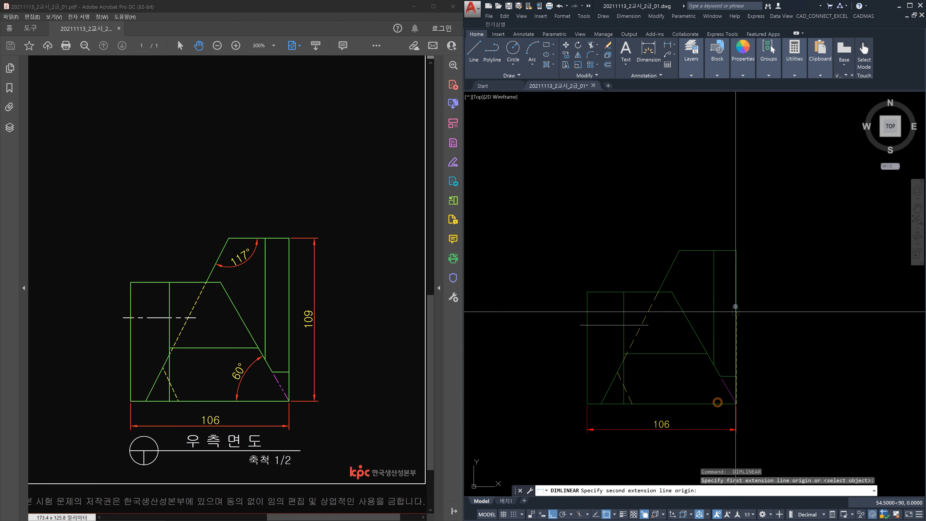
click(736, 250)
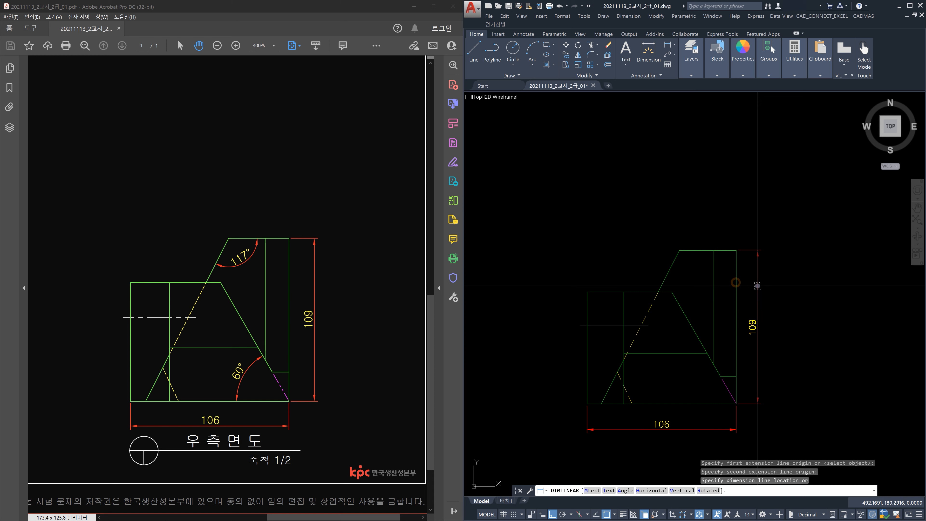
click(759, 286)
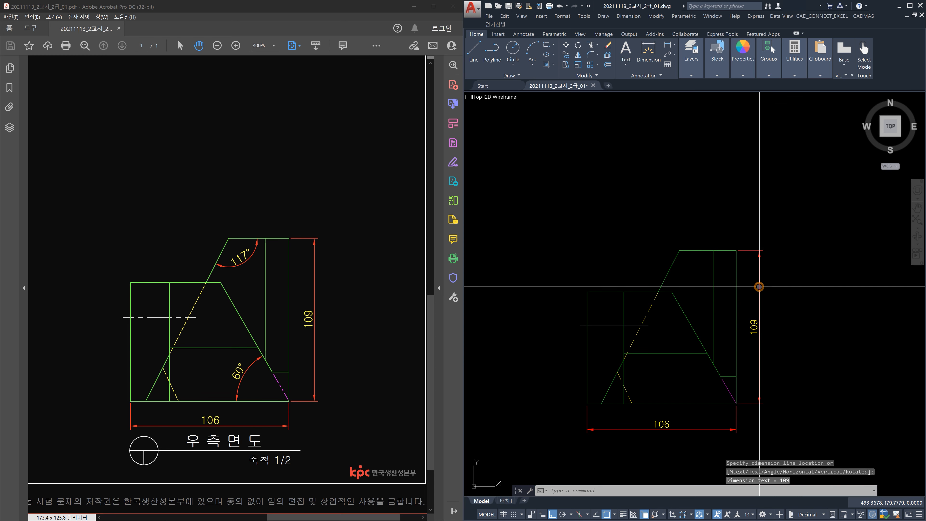
Step: Try an angular dimension between the right side view's long slanted edge and its base edge
scroll(638, 412, up, 2)
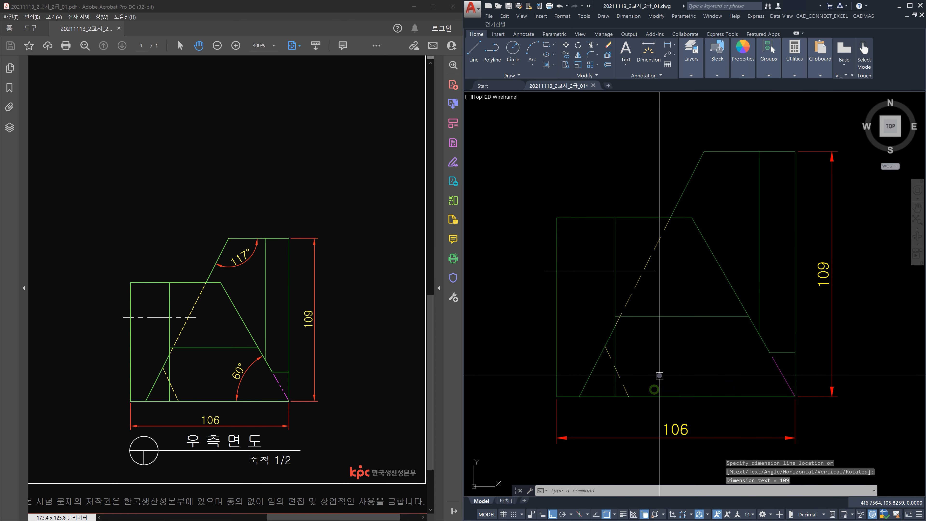
text(dan)
key(Return)
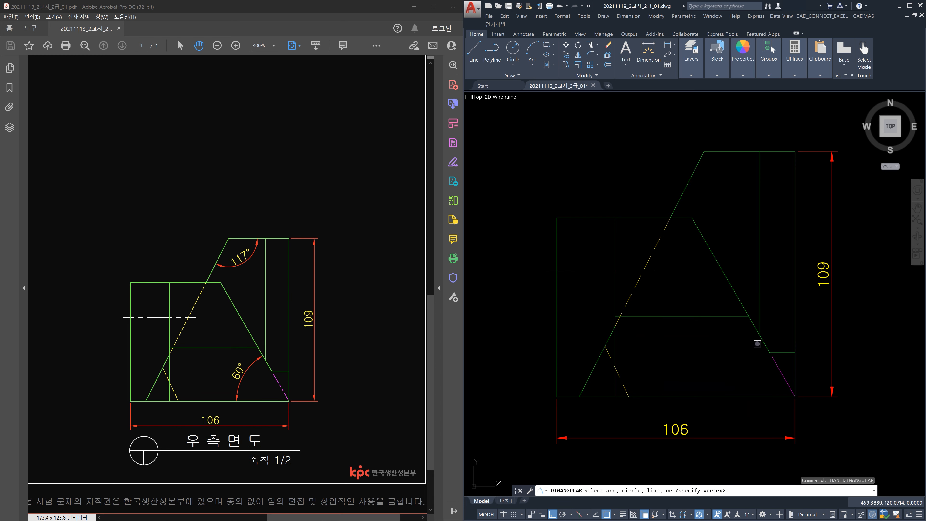
click(762, 345)
click(726, 396)
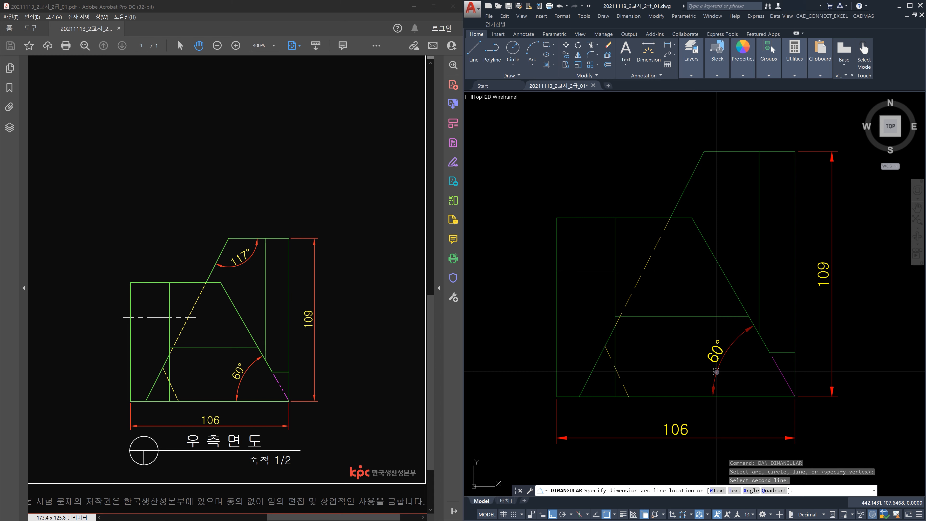
click(717, 371)
key(Escape)
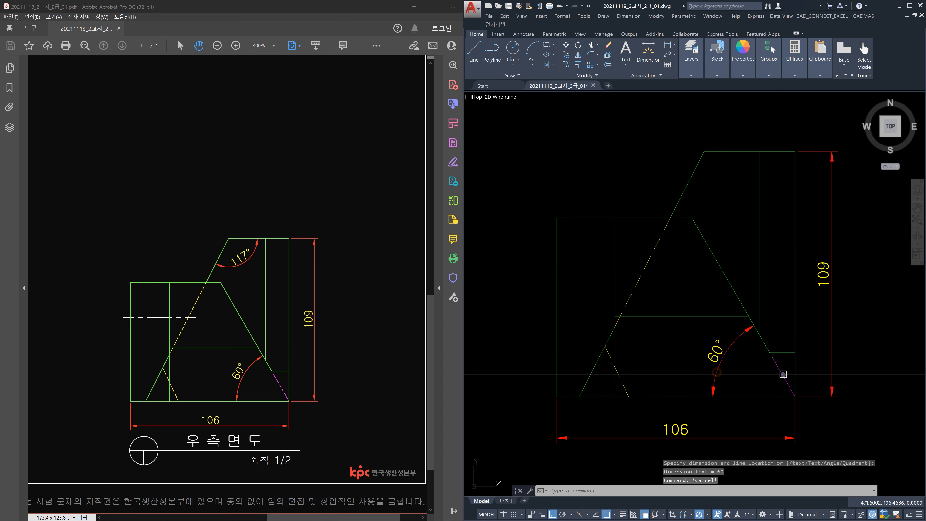
Step: Erase the angular dimension just placed in the right side view
key(Escape)
click(743, 375)
click(688, 356)
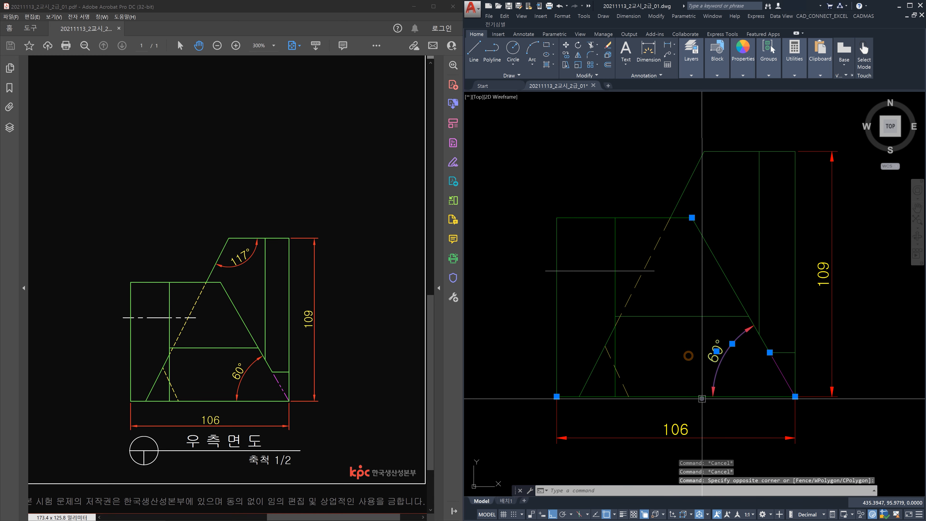
key(Delete)
text(dan)
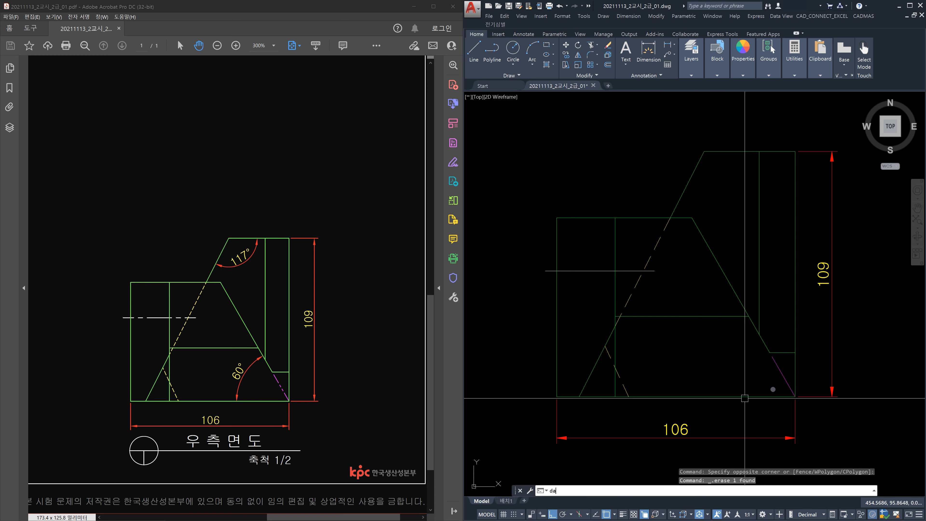
key(Return)
click(781, 374)
click(762, 397)
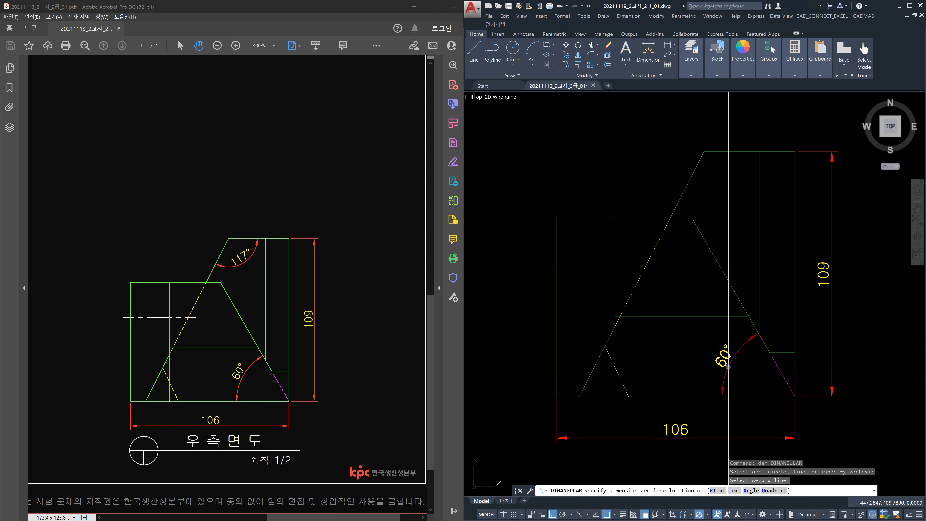
key(Escape)
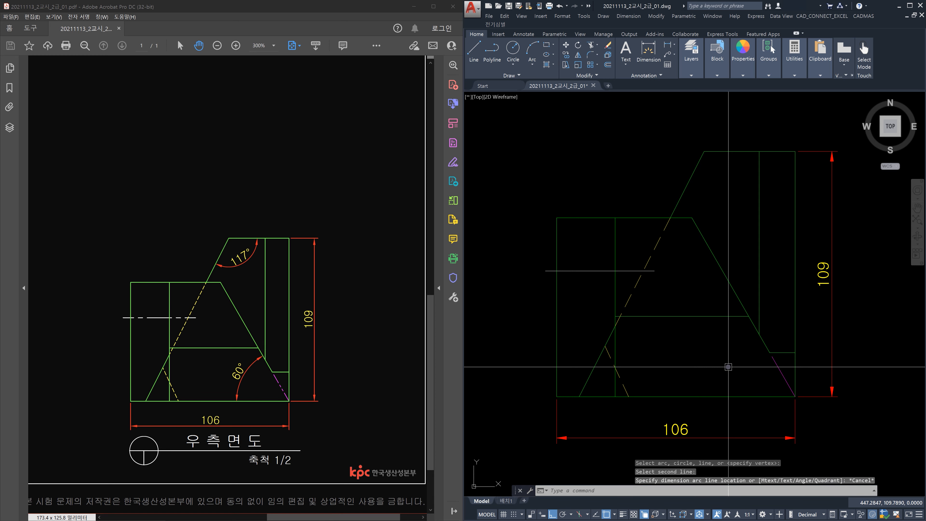
Step: Add an angular dimension between the right side view's green slanted edge and base edge, placing the arc inside the outline
key(Return)
click(763, 344)
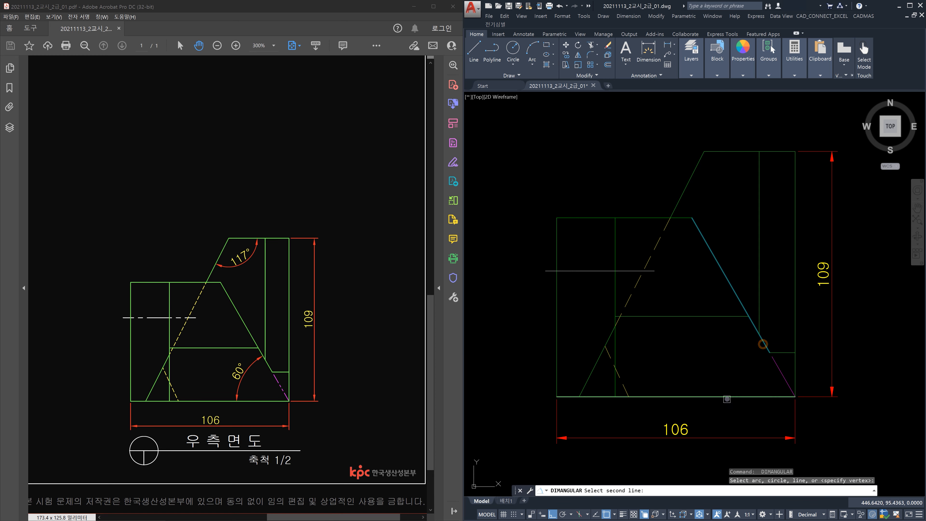
click(728, 397)
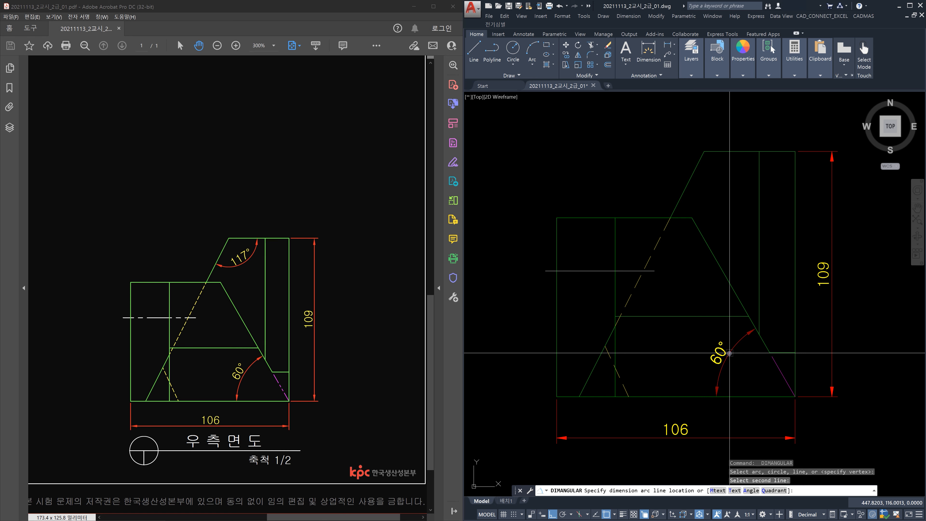
click(729, 353)
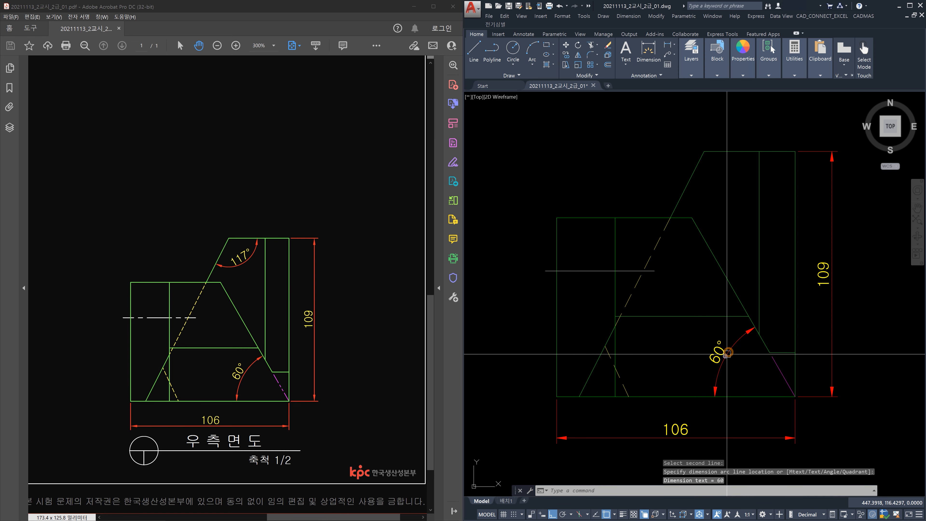
Step: Add an angular dimension between the right side view's upper slanted edge and top edge, placing the arc inside the corner
key(Return)
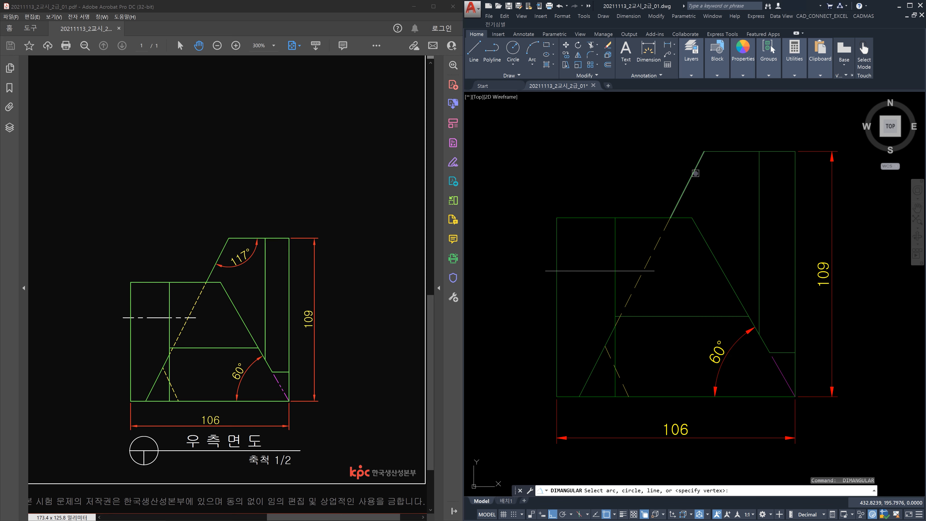
click(696, 171)
click(730, 154)
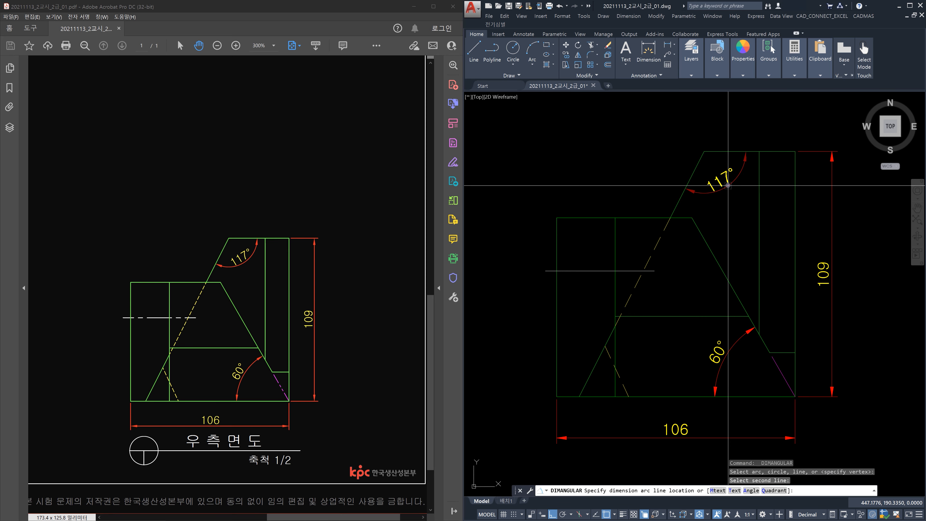
click(728, 185)
key(Escape)
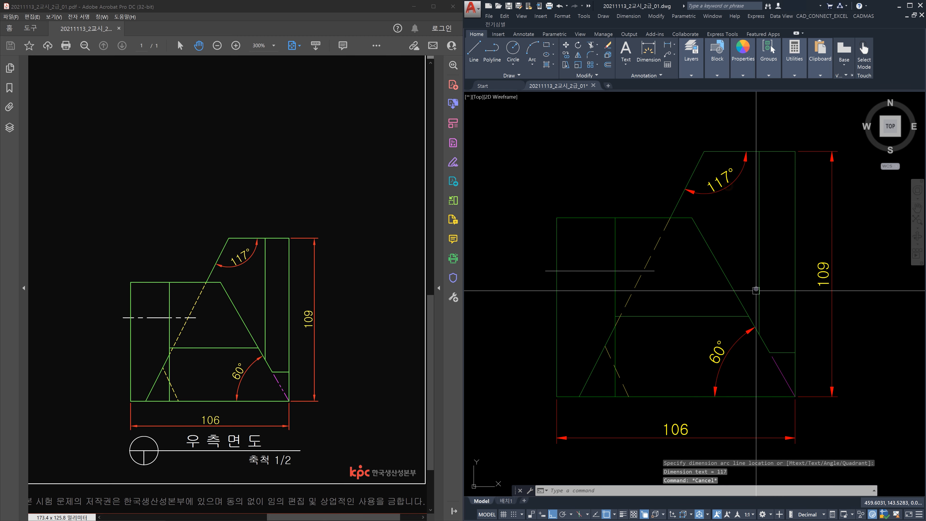
Step: Add a vertical linear dimension left of the top view, from its lowest edge to the lower end of the corner chamfer
scroll(736, 276, down, 4)
scroll(736, 275, down, 2)
middle_drag(637, 233, 652, 288)
scroll(642, 252, up, 1)
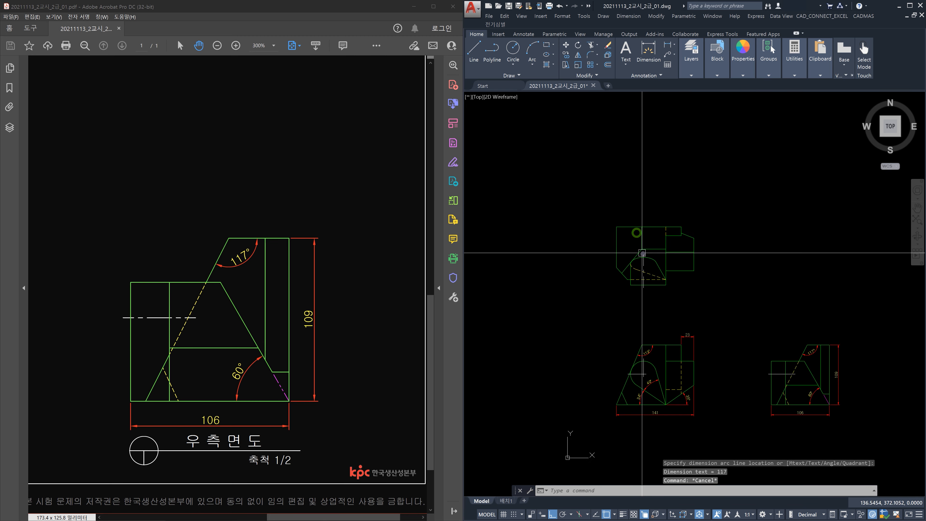
click(258, 247)
drag(139, 193, 379, 316)
drag(164, 241, 325, 327)
click(536, 307)
scroll(627, 277, up, 4)
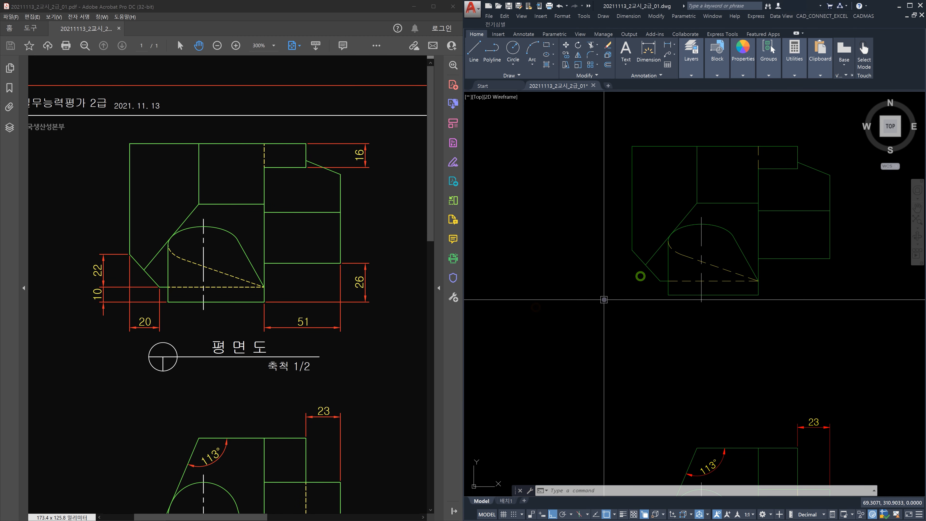
text(dli)
key(Return)
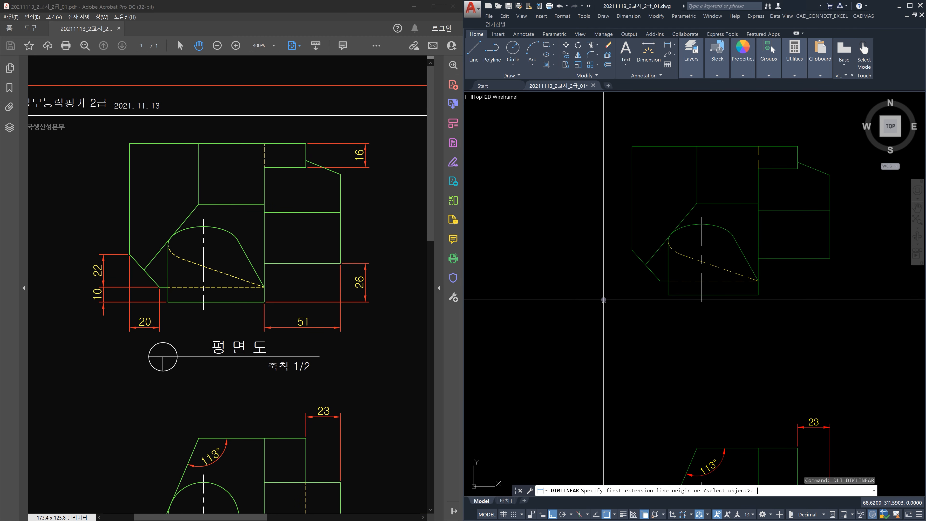
click(669, 295)
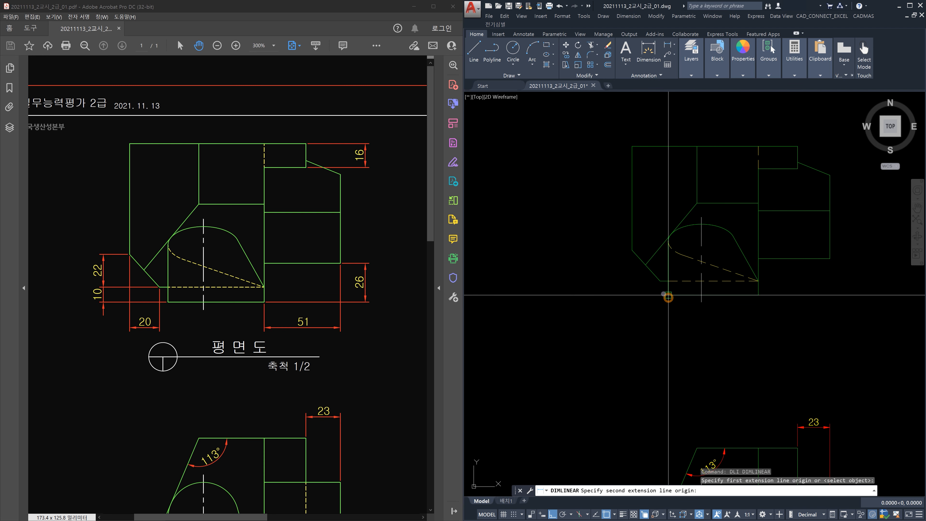
click(660, 281)
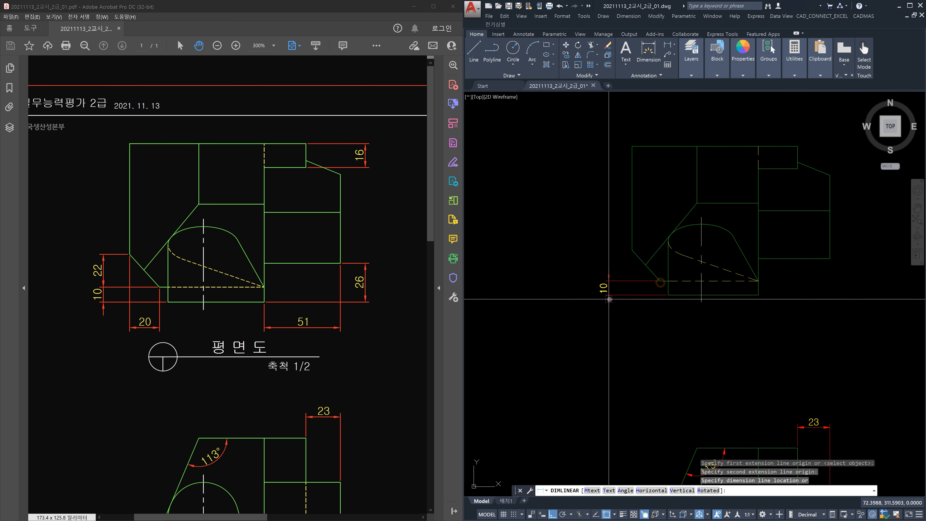
scroll(609, 300, down, 2)
scroll(607, 299, up, 4)
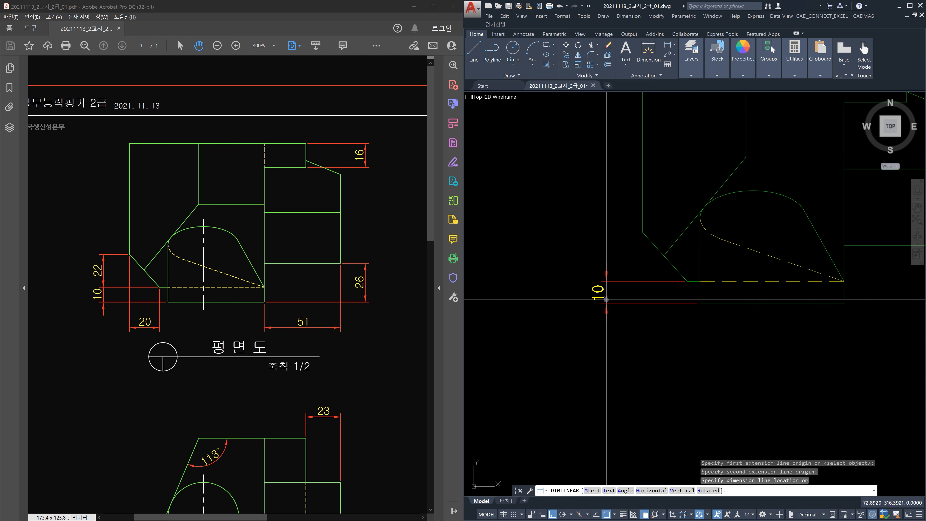
click(605, 298)
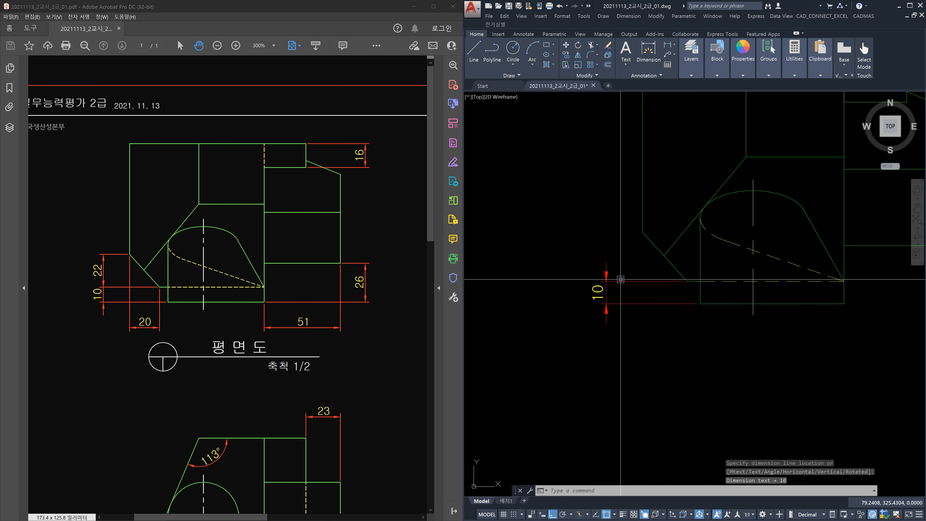
Step: Continue the top view's vertical dimension up to the upper end of the lower-left chamfer
text(dco)
key(Return)
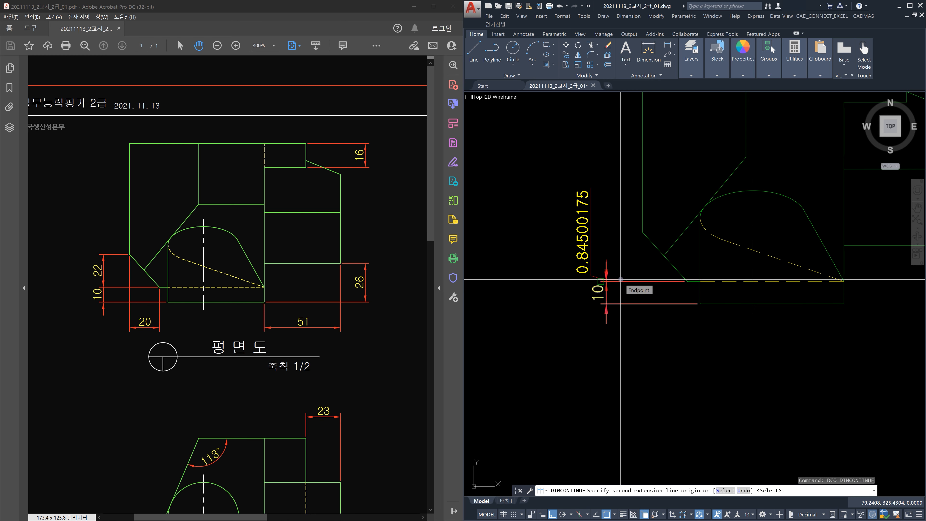
click(642, 234)
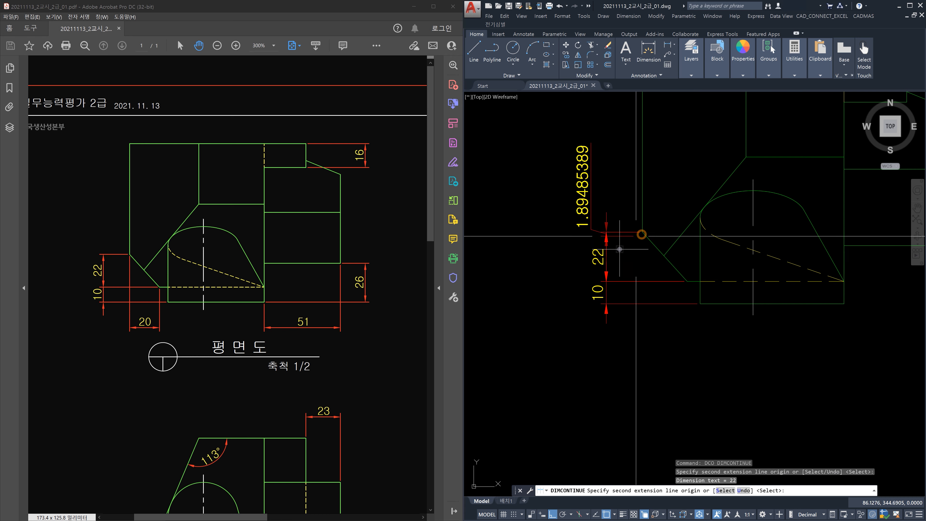
key(Escape)
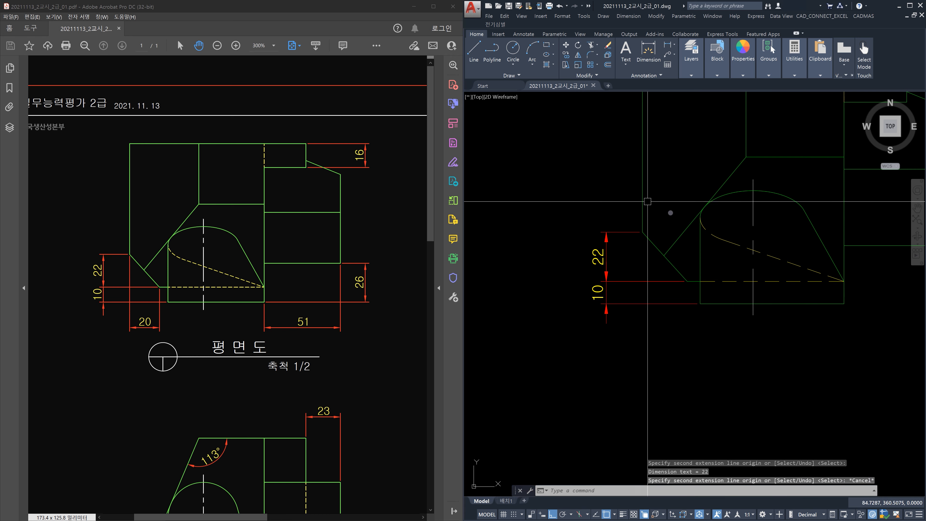
key(Escape)
key(Escape)
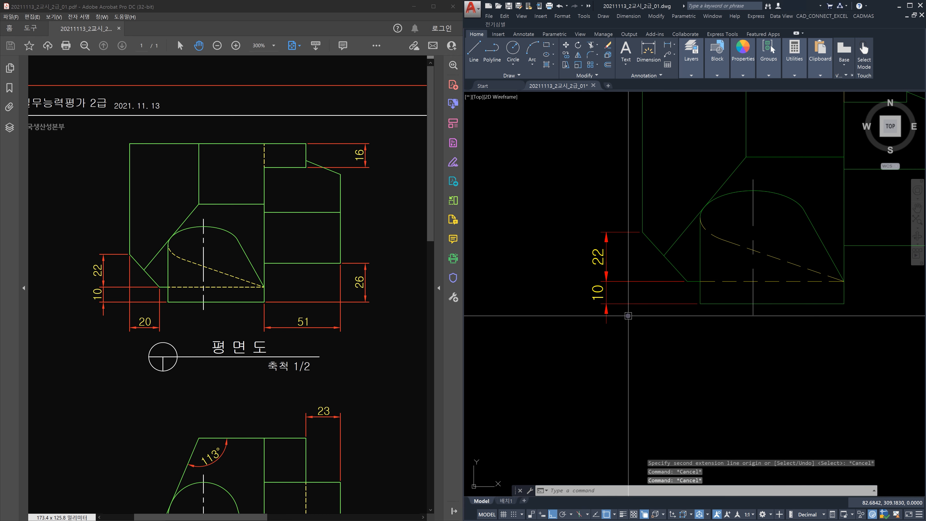
Step: Add a horizontal linear dimension below the top view, spanning the lower-left chamfer from its upper end to its lower end
text(dli)
key(Return)
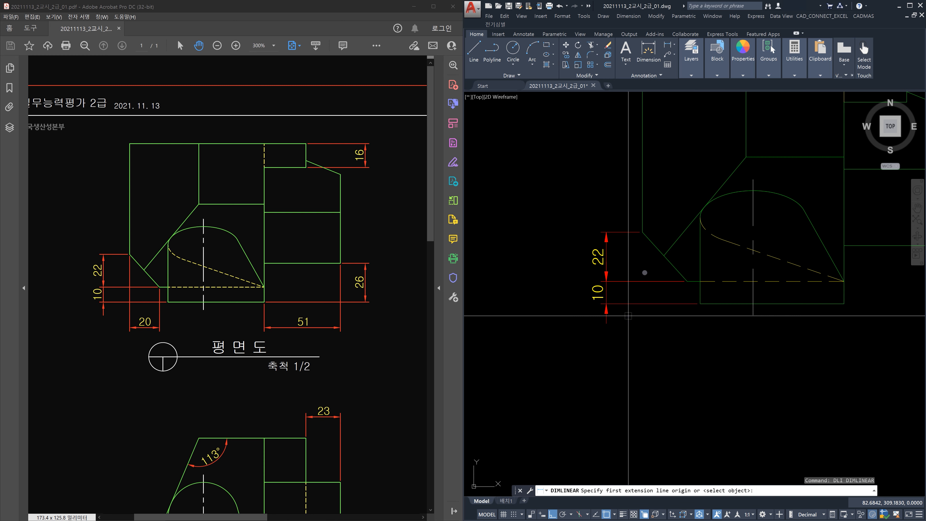
click(643, 232)
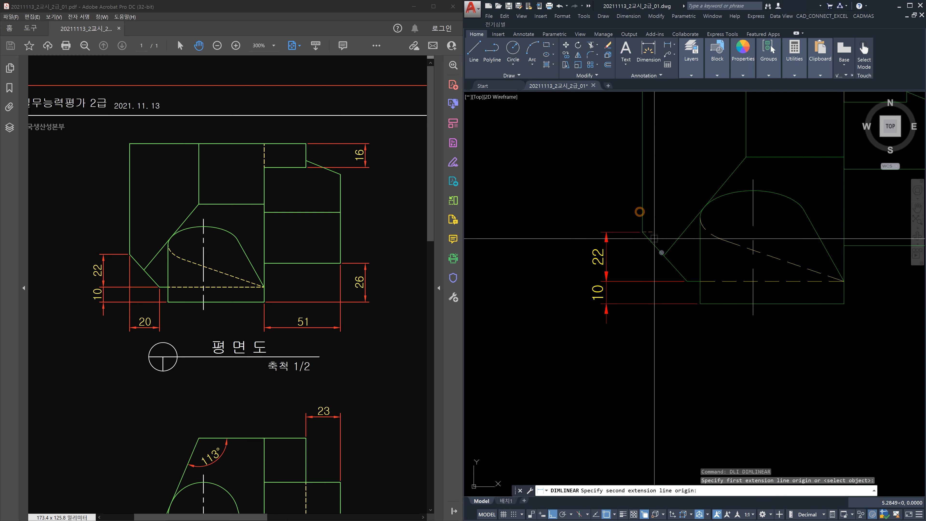
click(687, 281)
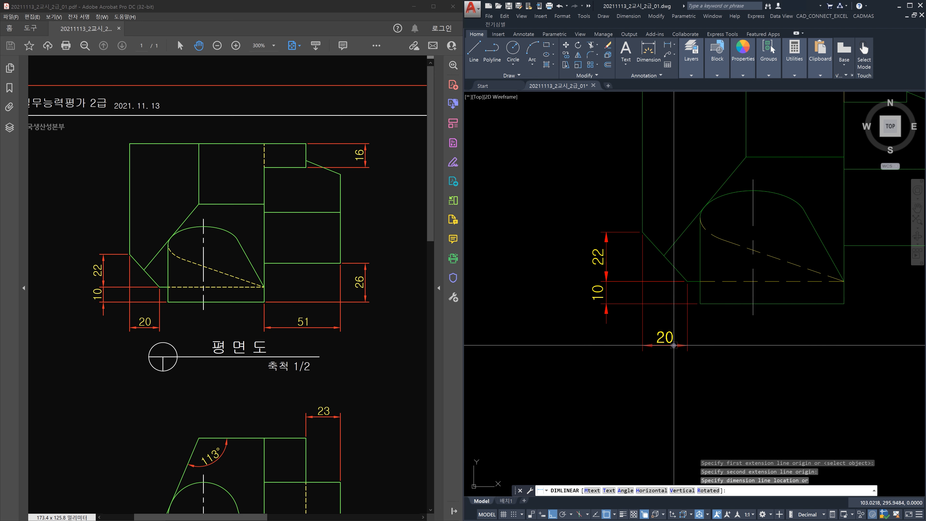
click(674, 345)
Step: Add a horizontal linear dimension below the top view's right-hand block, placed in line with the chamfer's width dimension
middle_drag(765, 346, 662, 353)
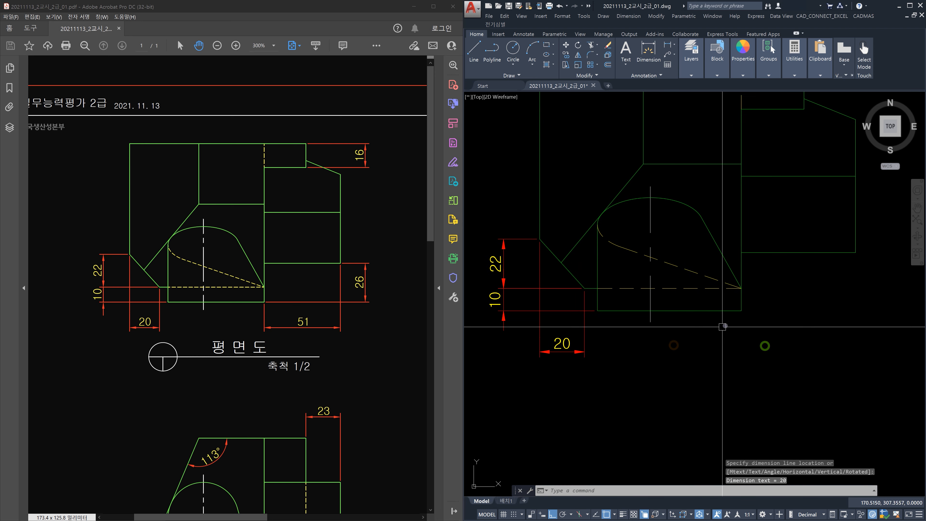
key(space)
click(855, 252)
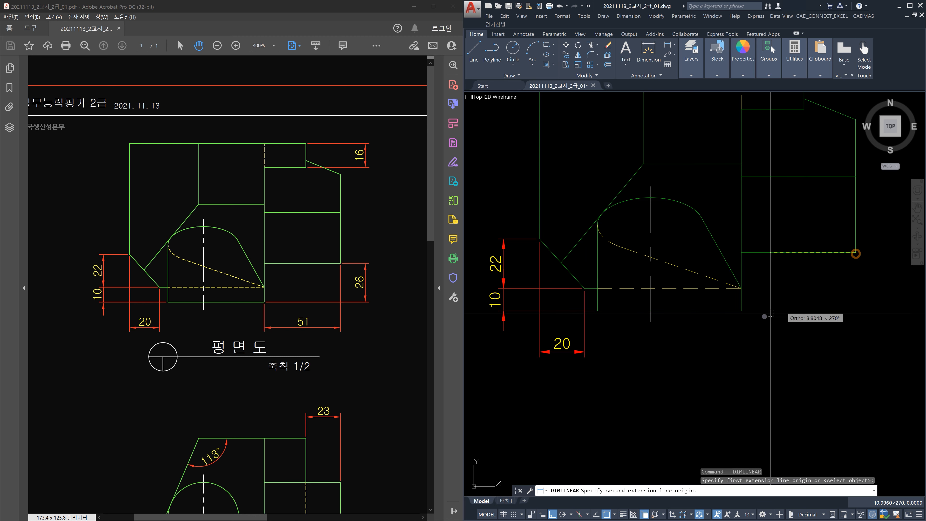
click(742, 311)
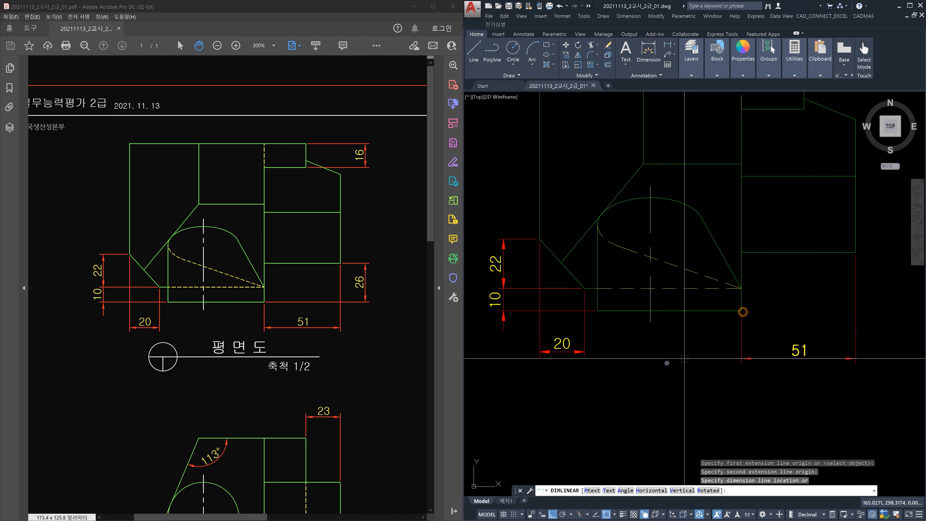
click(567, 353)
Step: Add a vertical linear dimension right of the top view, from its lowest edge to the right-hand block's bottom edge
middle_drag(805, 345, 663, 364)
key(space)
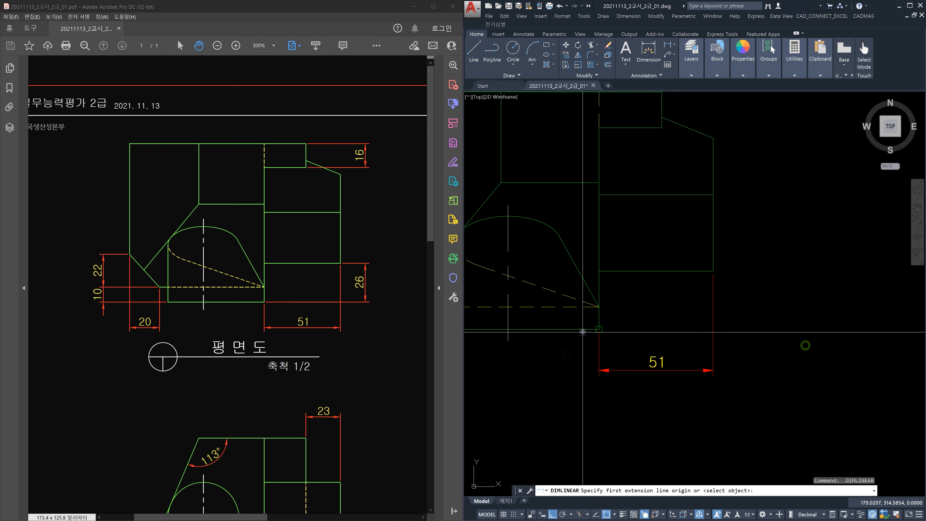
click(584, 329)
scroll(724, 279, down, 5)
click(720, 277)
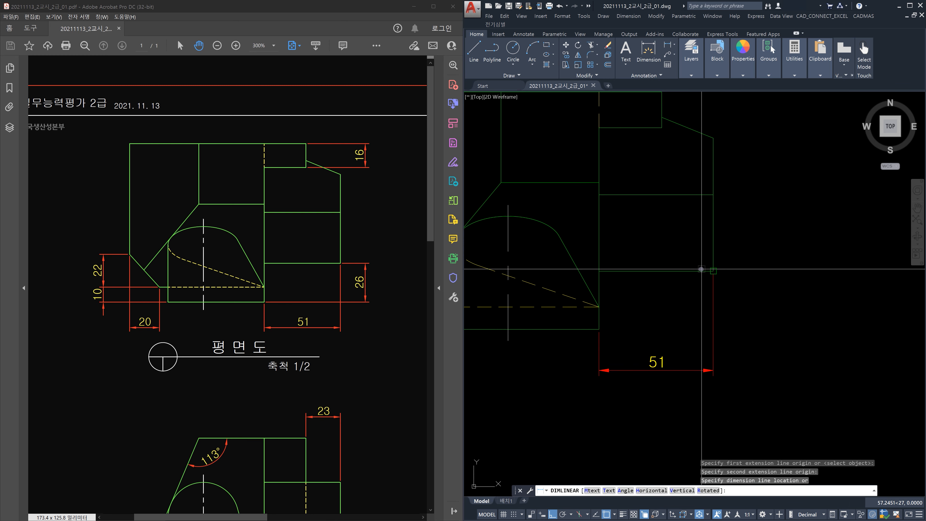
middle_drag(753, 326, 692, 287)
scroll(676, 260, up, 1)
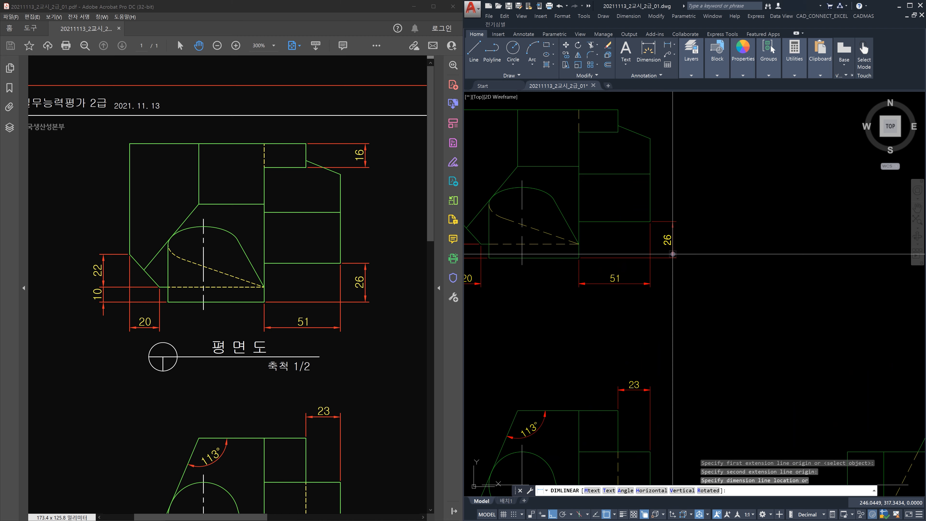
click(672, 254)
Step: Add a vertical linear dimension for the small upper-right rectangle of the top view, in line with the lower-right vertical dimension
middle_drag(671, 203, 666, 324)
key(space)
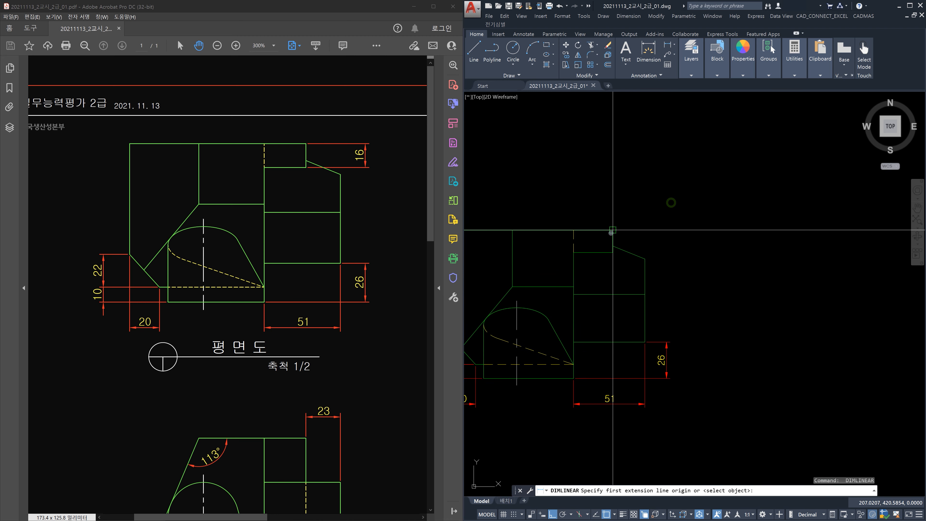
click(611, 233)
click(610, 249)
scroll(675, 350, up, 1)
click(661, 364)
scroll(813, 330, down, 1)
key(Escape)
Step: Compare the whole dimensioned three-view drawing with the full reference PDF sheet
middle_drag(796, 329, 745, 256)
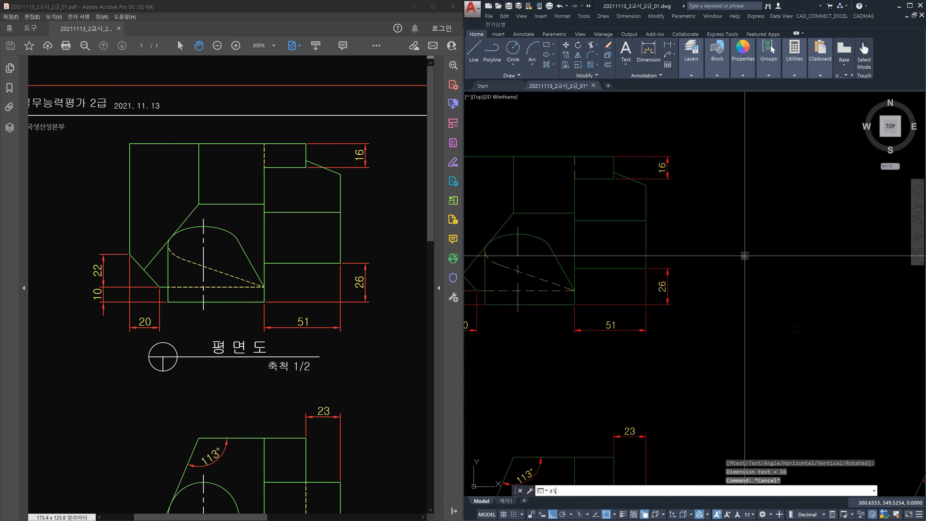
text(z)
key(Return)
text(a)
key(Return)
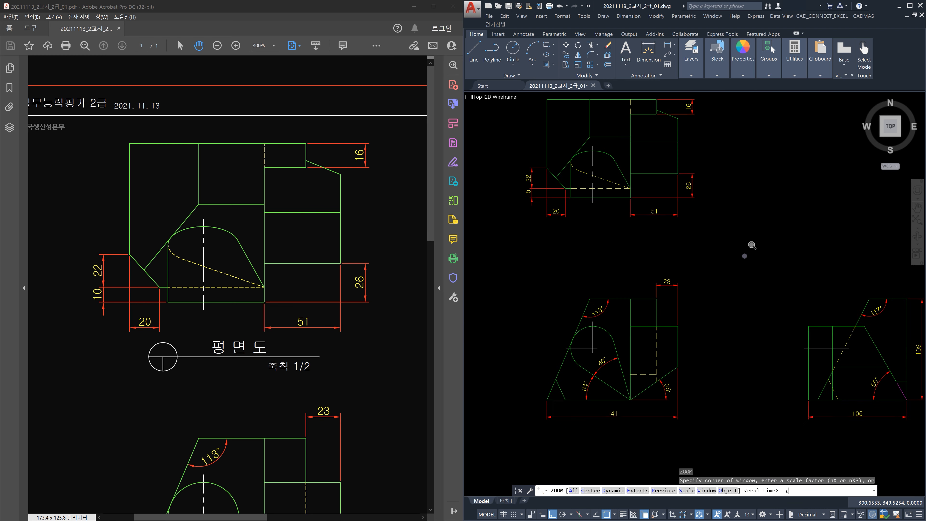
key(Escape)
key(Escape)
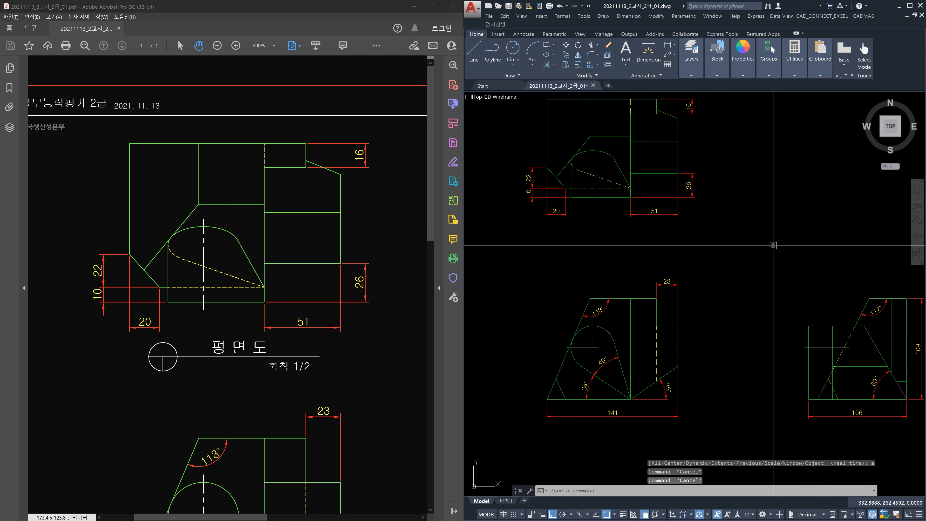
middle_drag(770, 257, 731, 287)
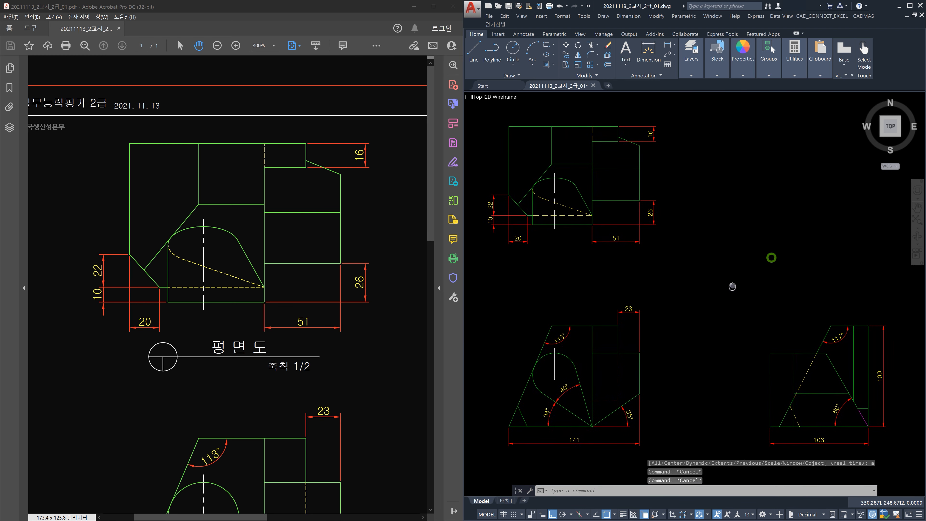
click(350, 343)
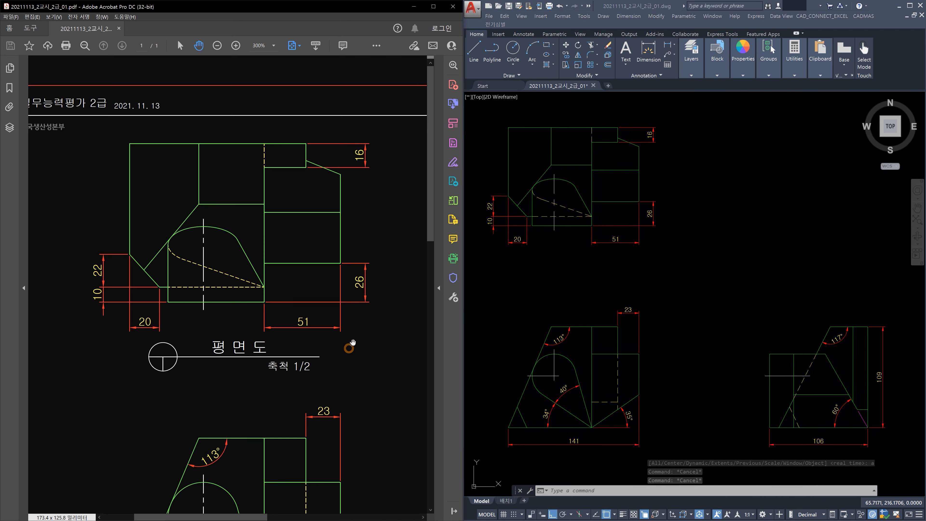
ctrl+scroll(352, 341, down, 5)
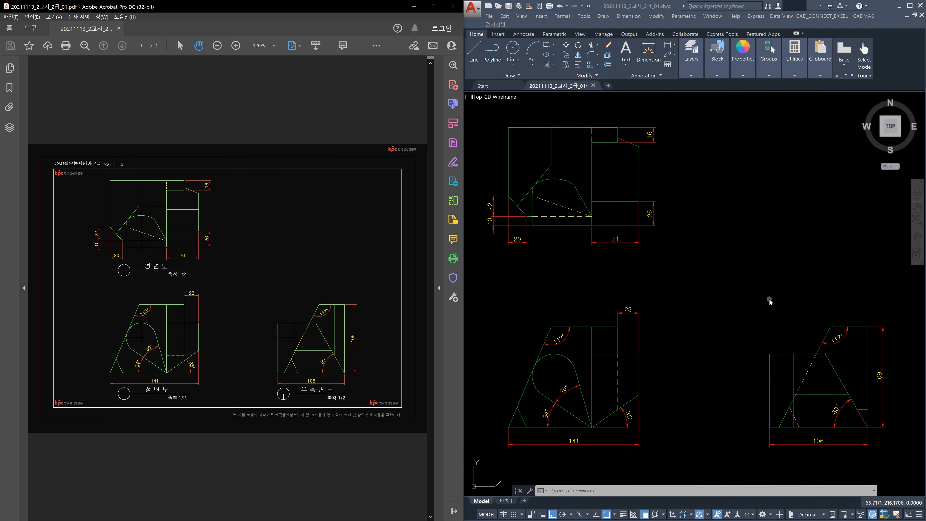
click(770, 299)
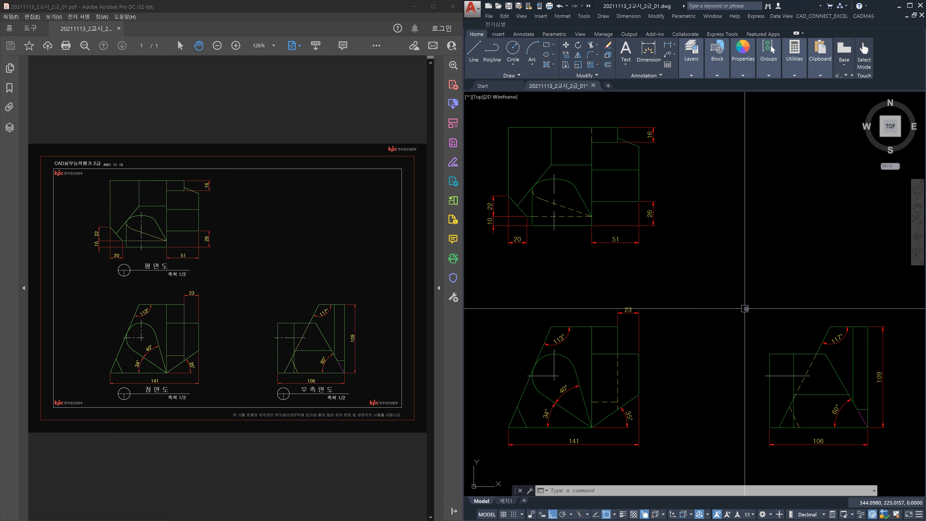
Step: Open the 배치1 layout and set its paper space limits from 0,0 to 297,210
click(511, 502)
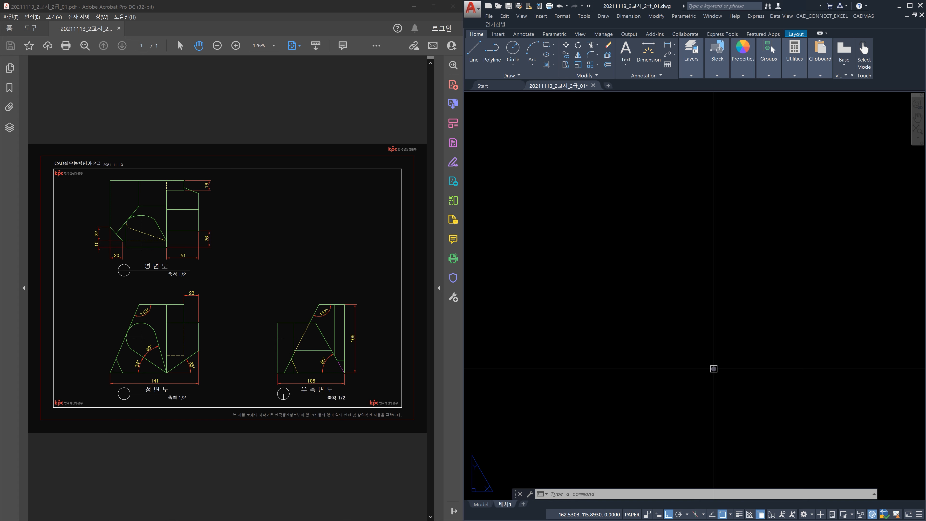
key(Escape)
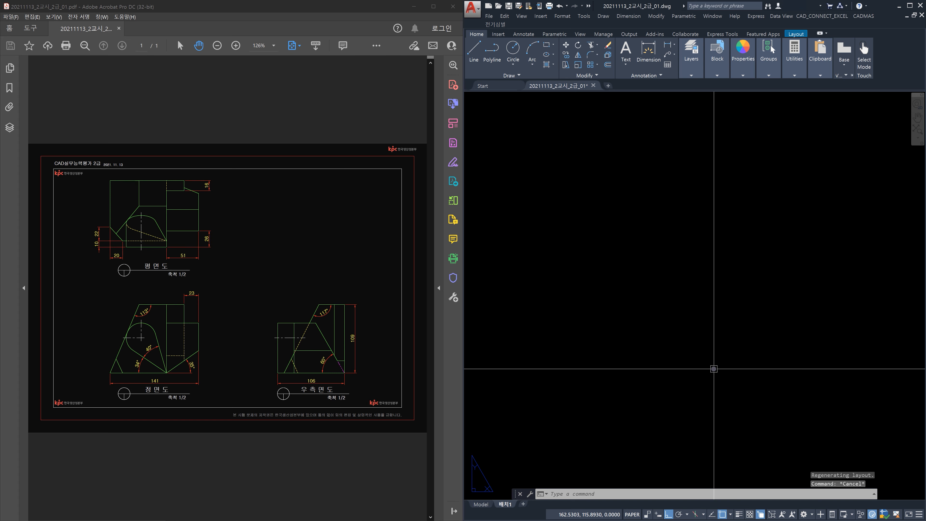
text(limit)
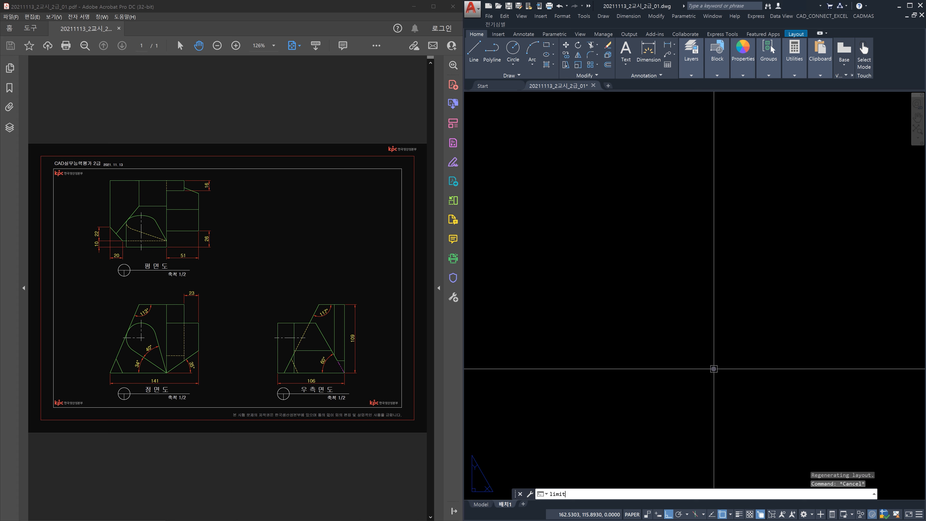
text(s)
key(Return)
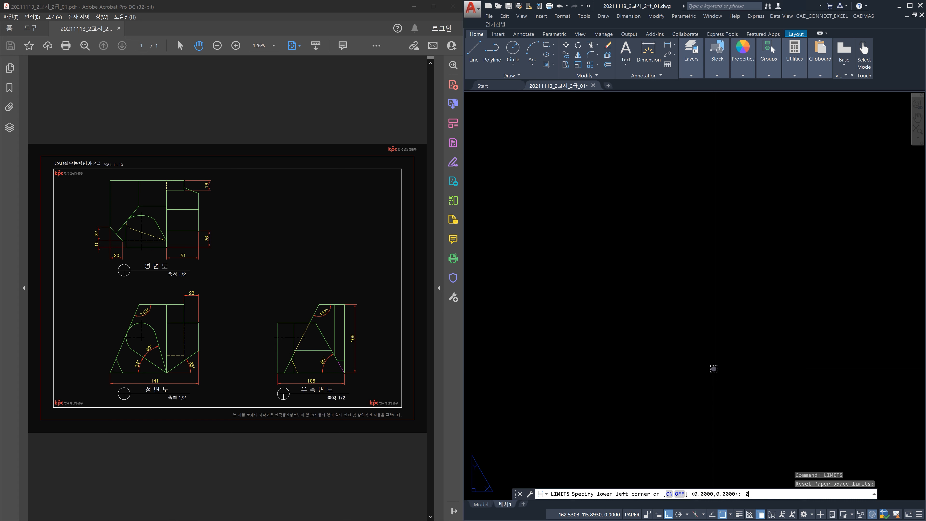
text(0)
key(Return)
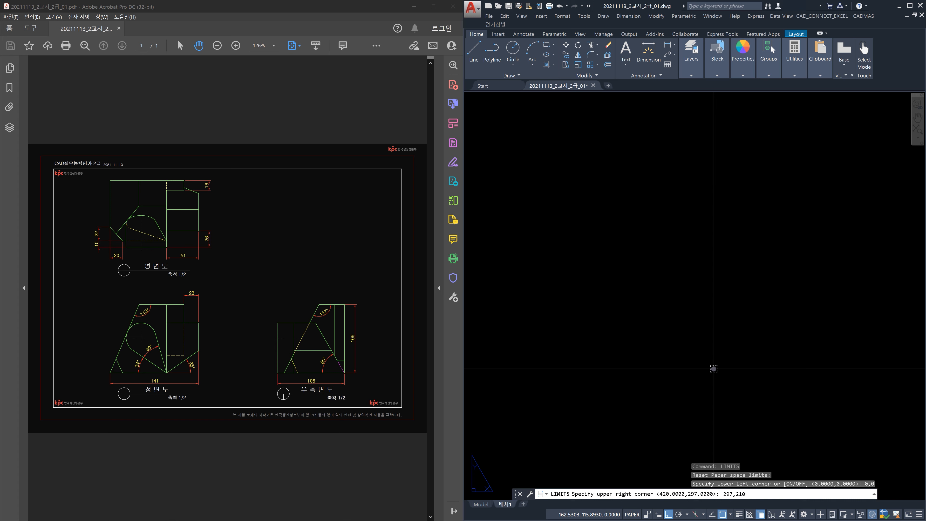
text(297,210)
key(Return)
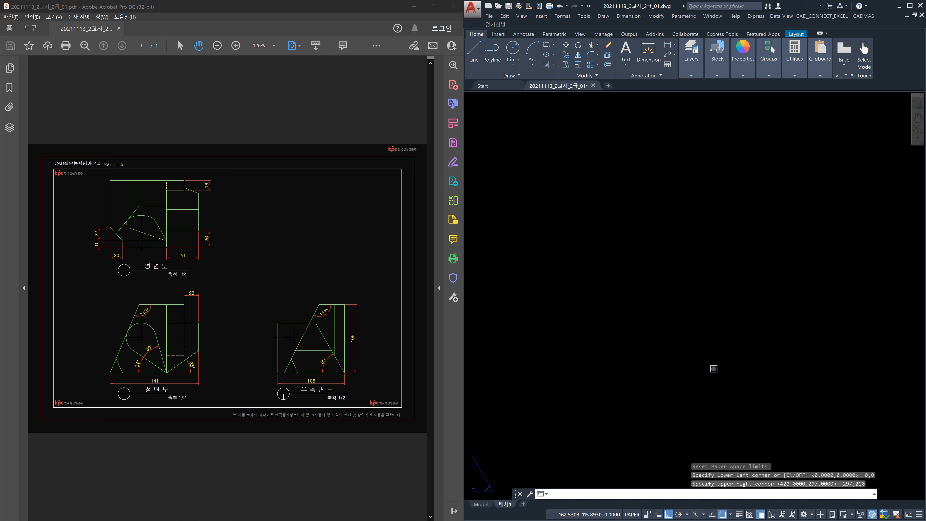
Step: Draw a rectangle in the layout from 0,0 to 297,210 and toggle Ortho mode
text(rec)
key(Return)
key(F8)
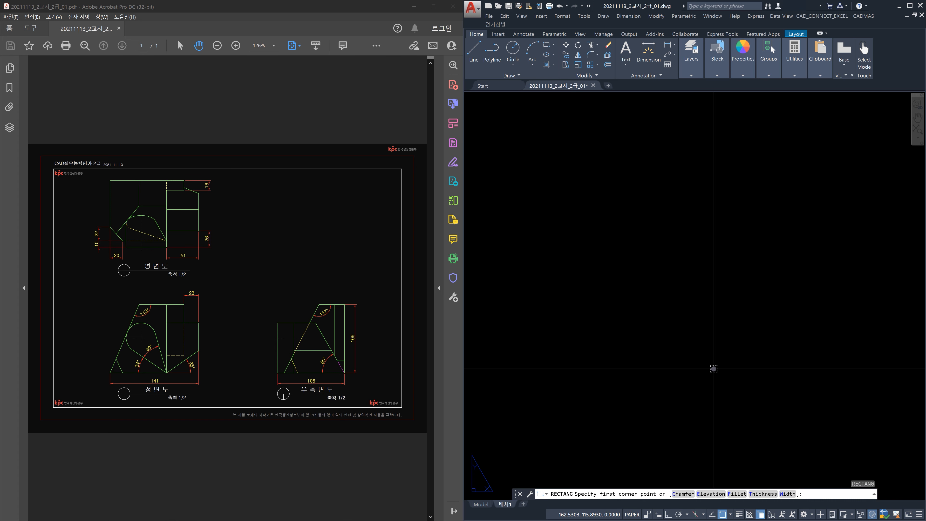
text(0,0)
key(Return)
text(297,210)
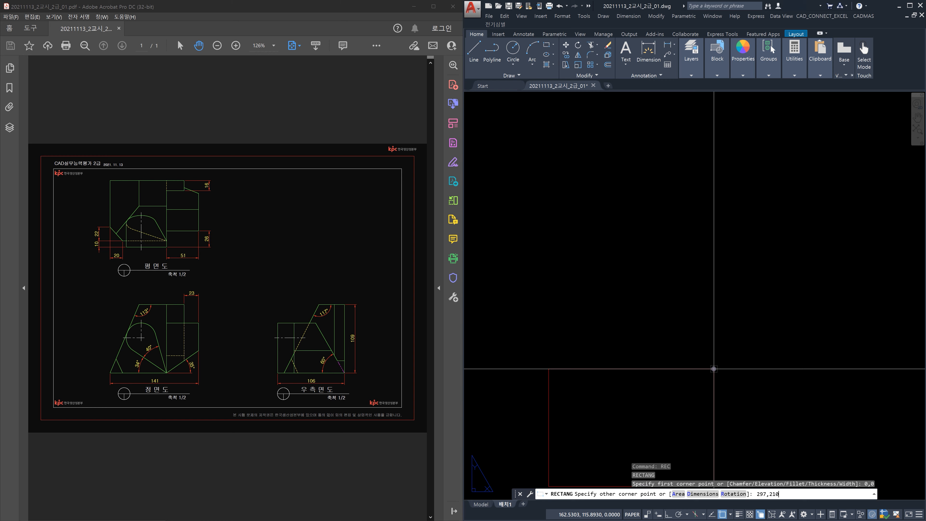
key(Return)
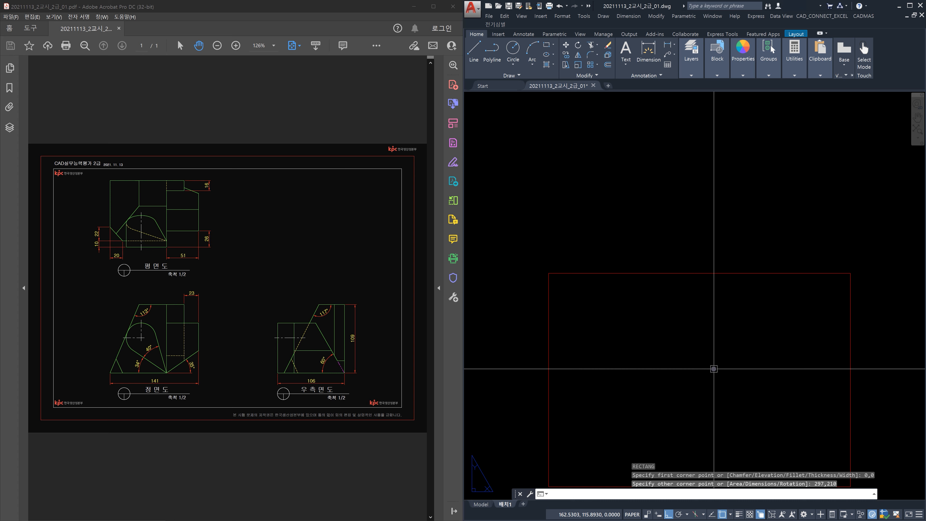
Step: Offset the sheet rectangle inward by 10 and delete the original outer rectangle
text(o)
key(space)
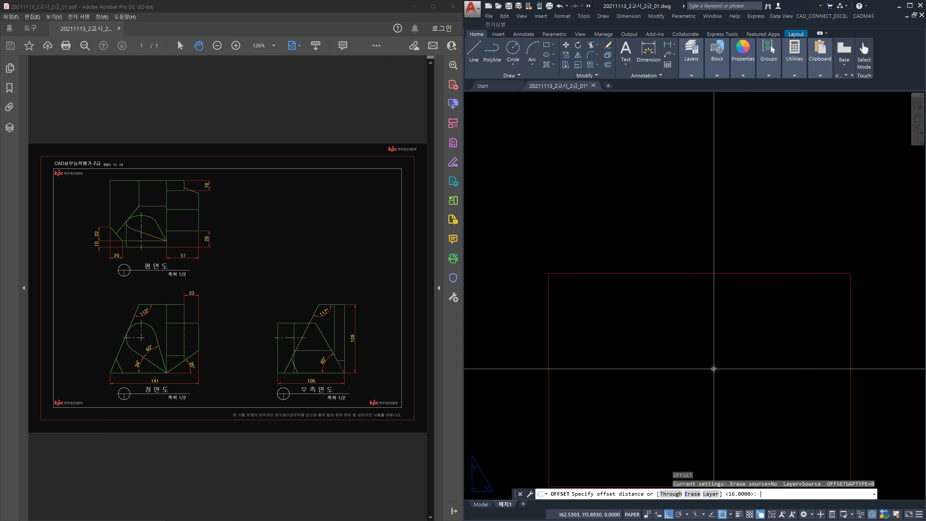
text(10)
key(space)
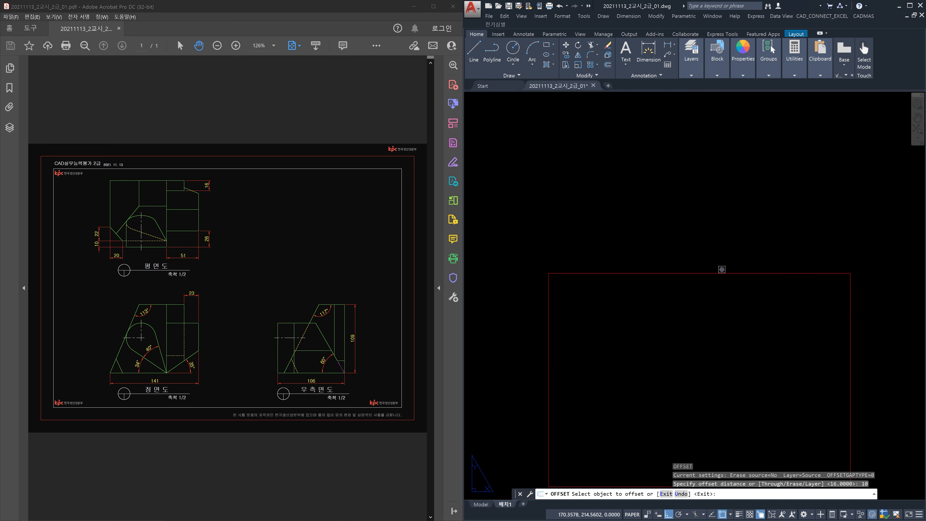
click(722, 273)
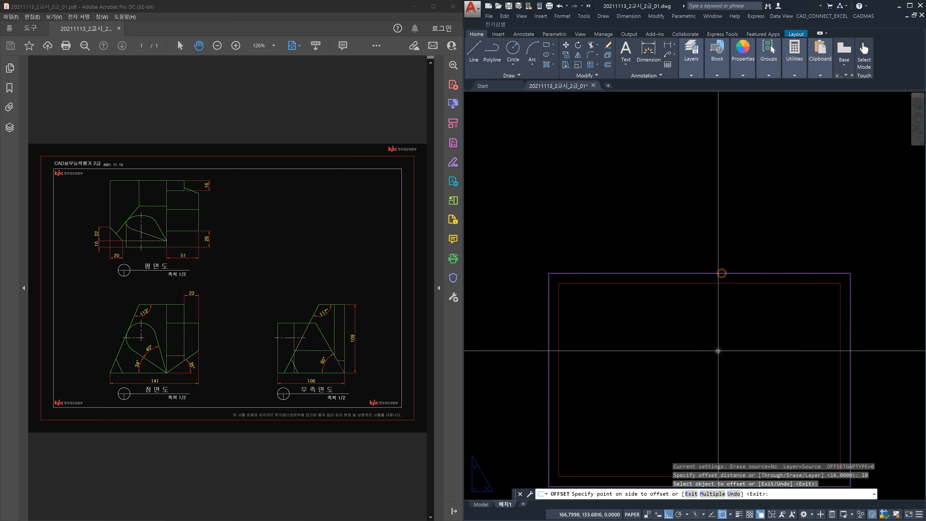
click(678, 342)
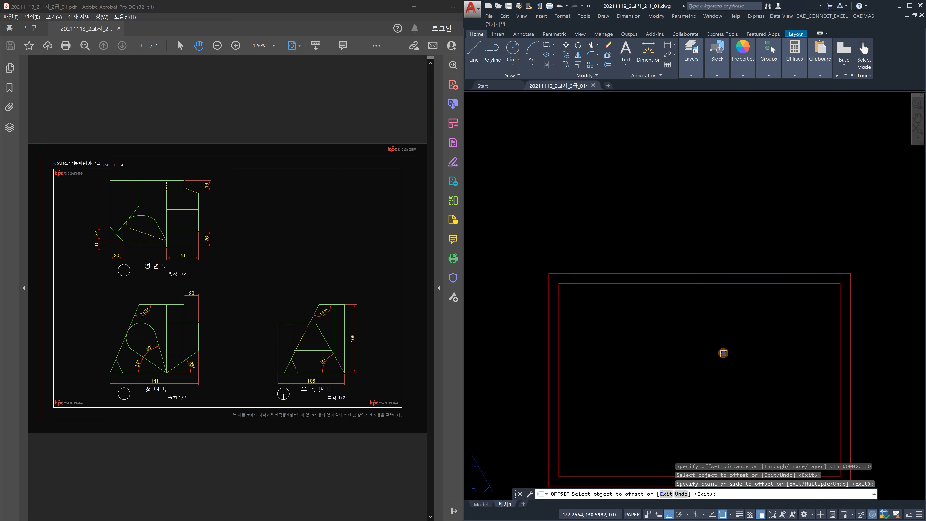
key(Escape)
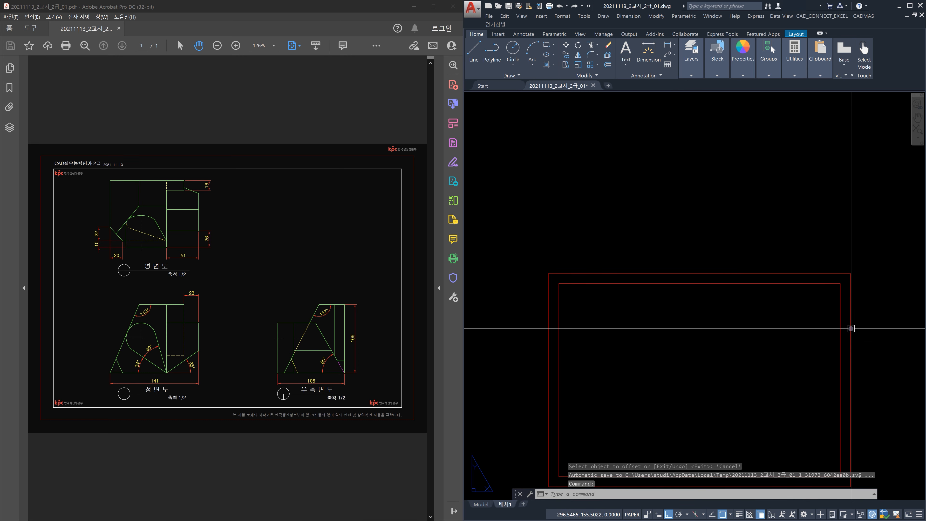
click(851, 329)
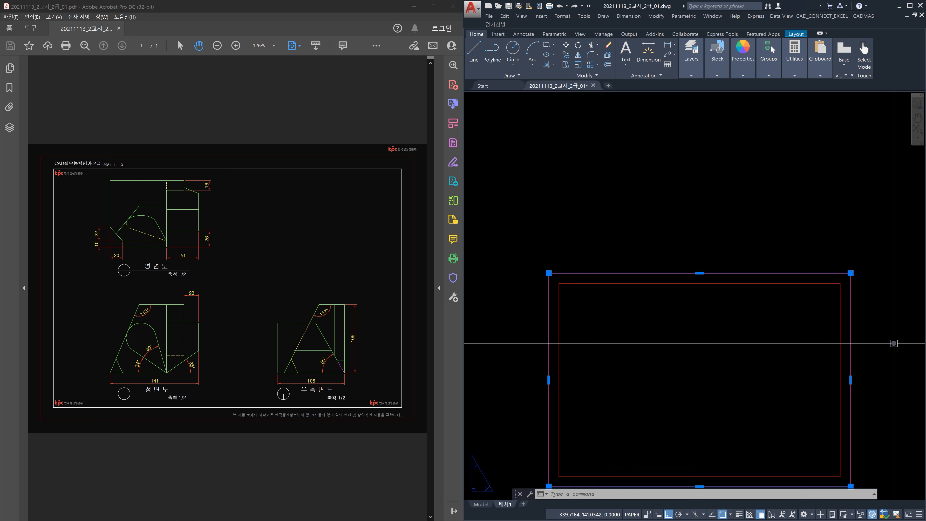
key(Delete)
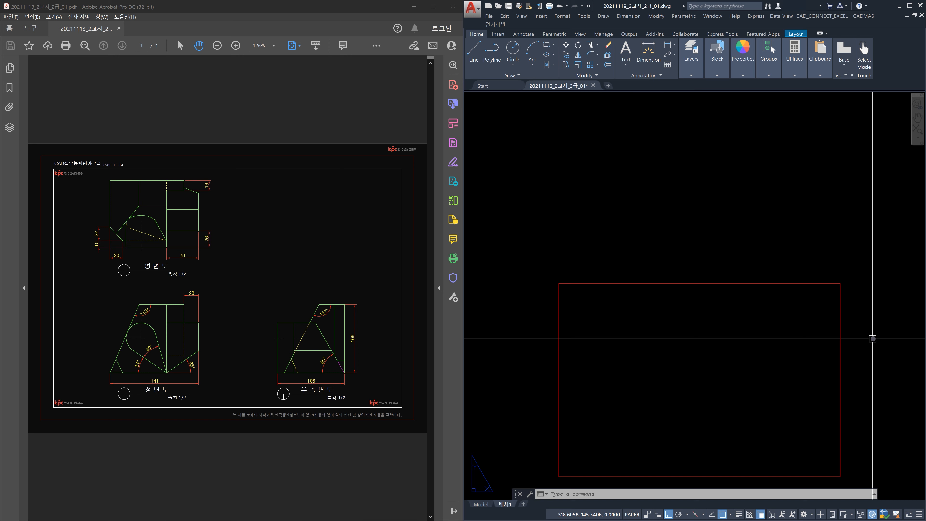
Step: Move the border rectangle in the layout to layer 0
click(858, 381)
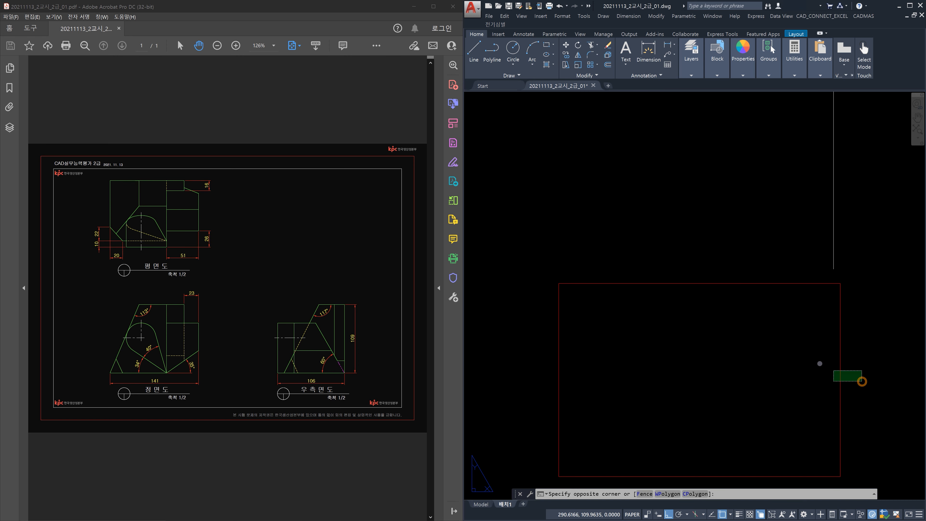
click(732, 172)
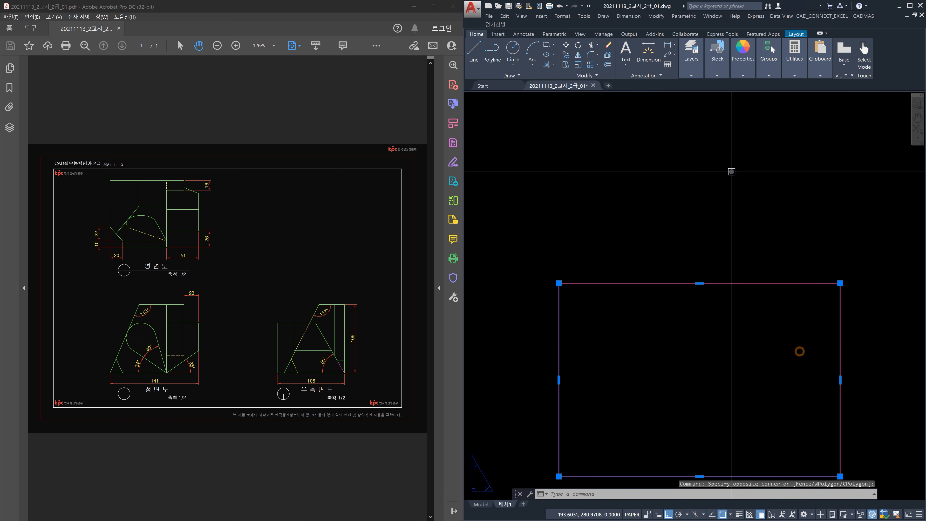
click(691, 75)
click(674, 85)
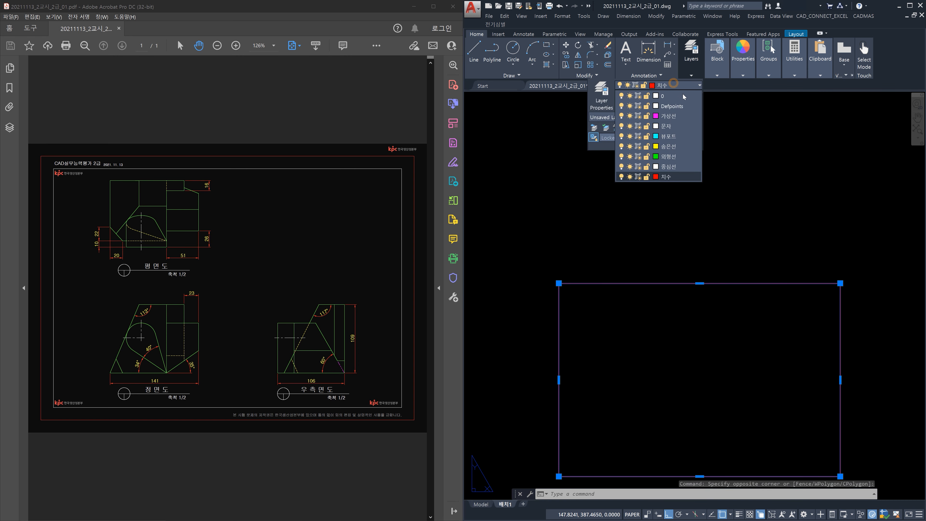
click(674, 99)
key(Escape)
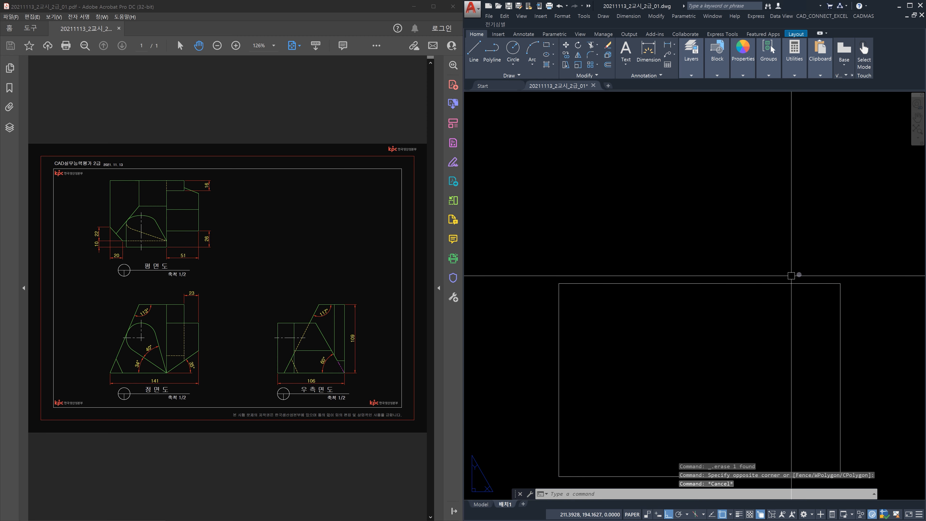
middle_drag(817, 296, 745, 269)
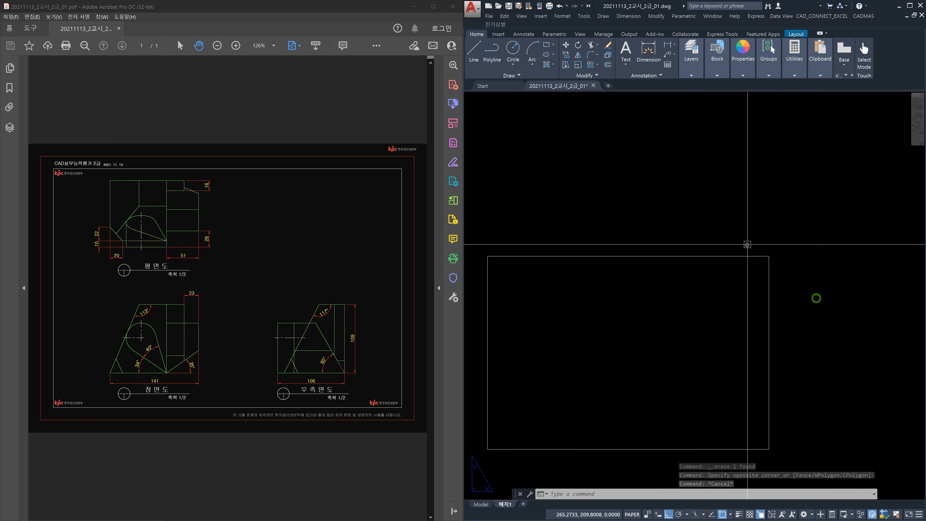
key(Escape)
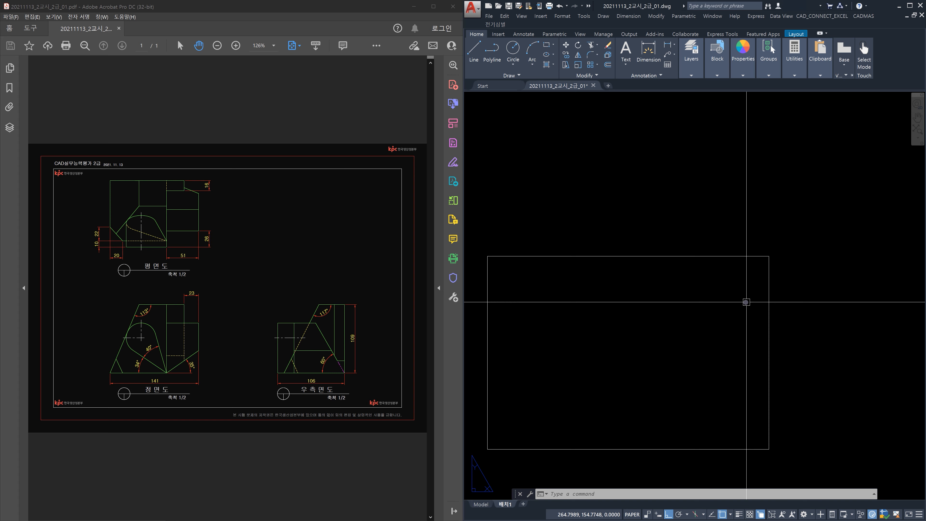
text(xclip)
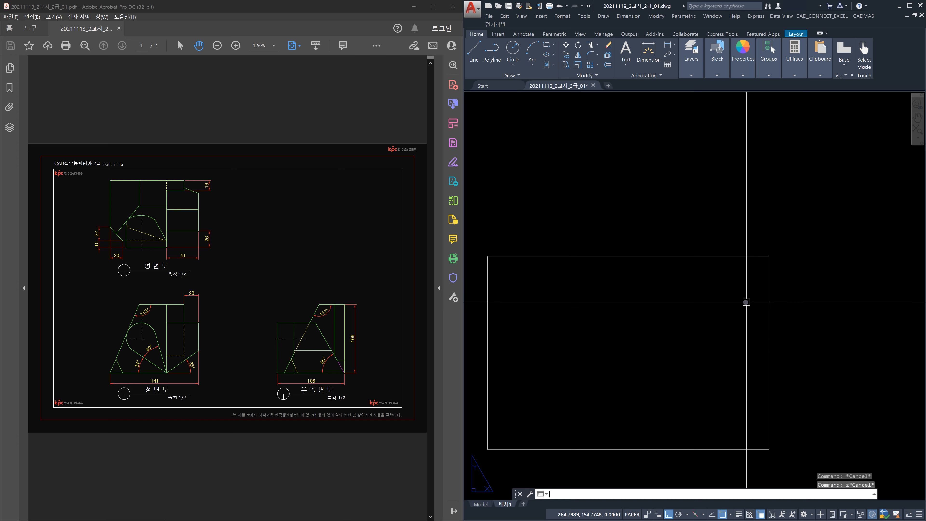
key(Return)
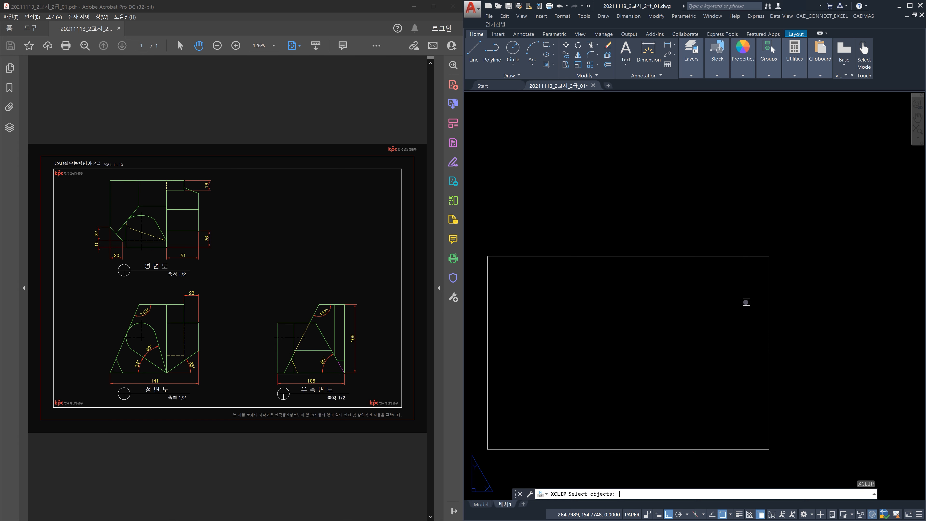
key(Escape)
Step: Explode the border rectangle into separate lines
text(x)
key(Return)
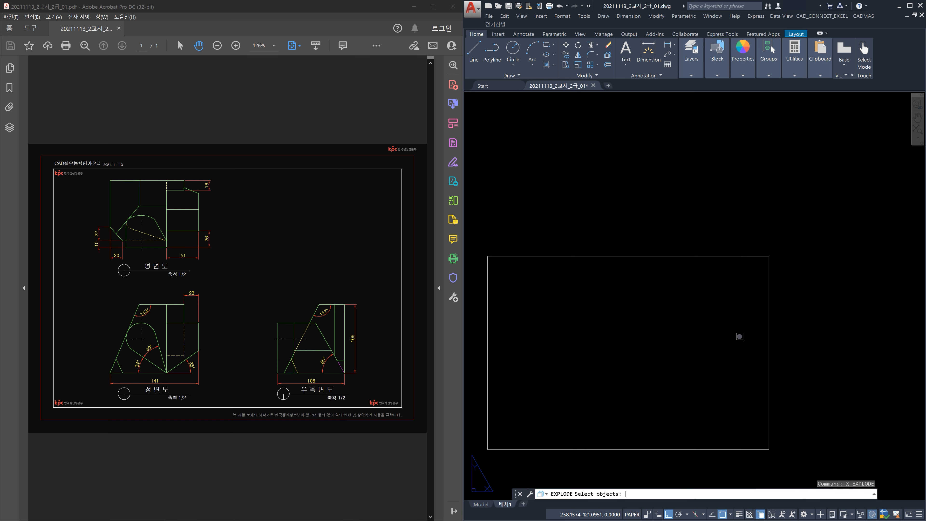
click(736, 257)
key(Return)
key(Escape)
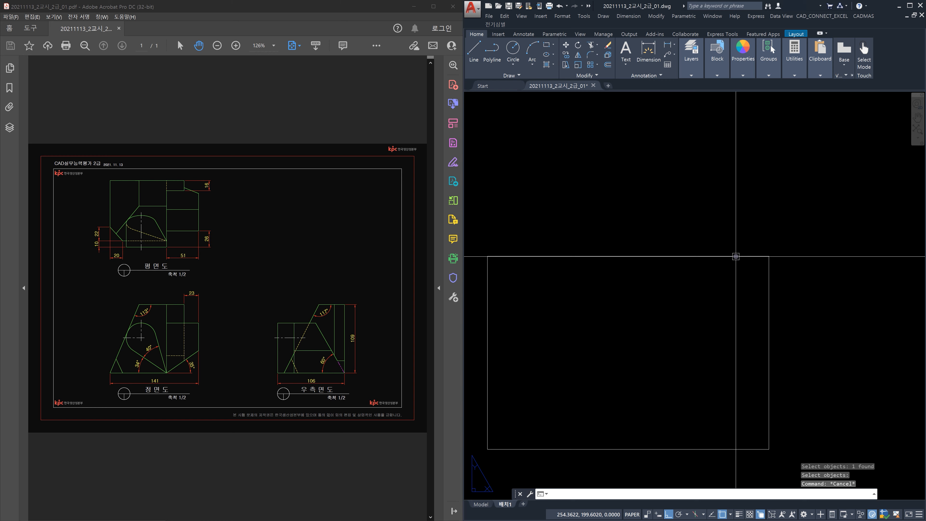
Step: Offset the border's top line downward three times at a spacing of 8, using the Multiple option
text(o)
key(Return)
text(8)
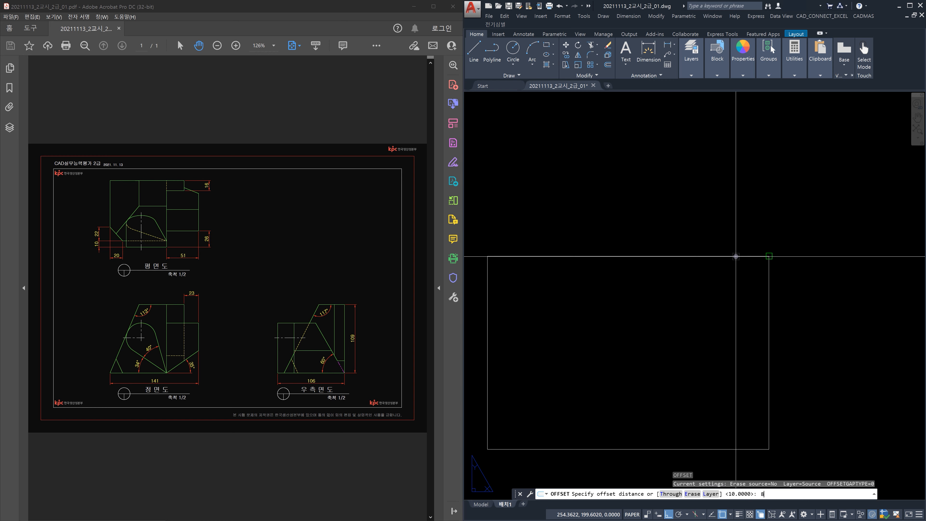
key(Return)
click(736, 256)
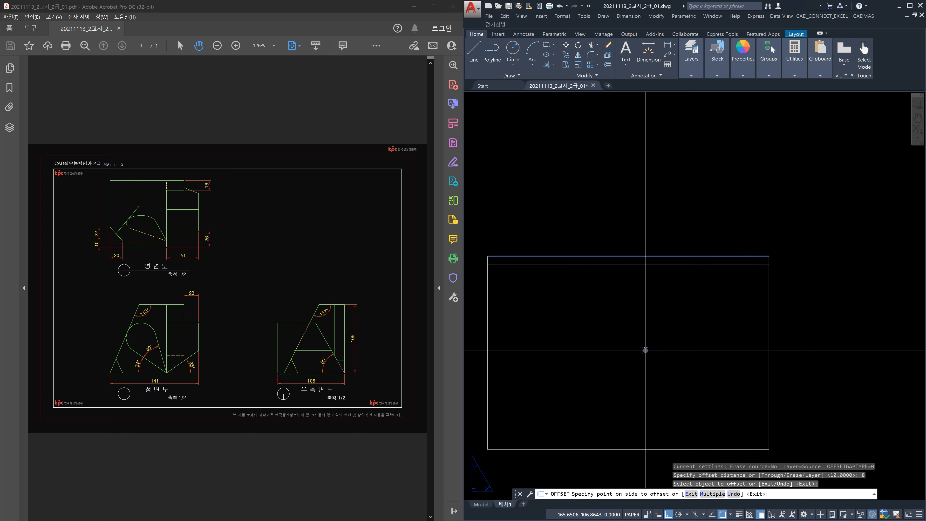
text(m)
key(Return)
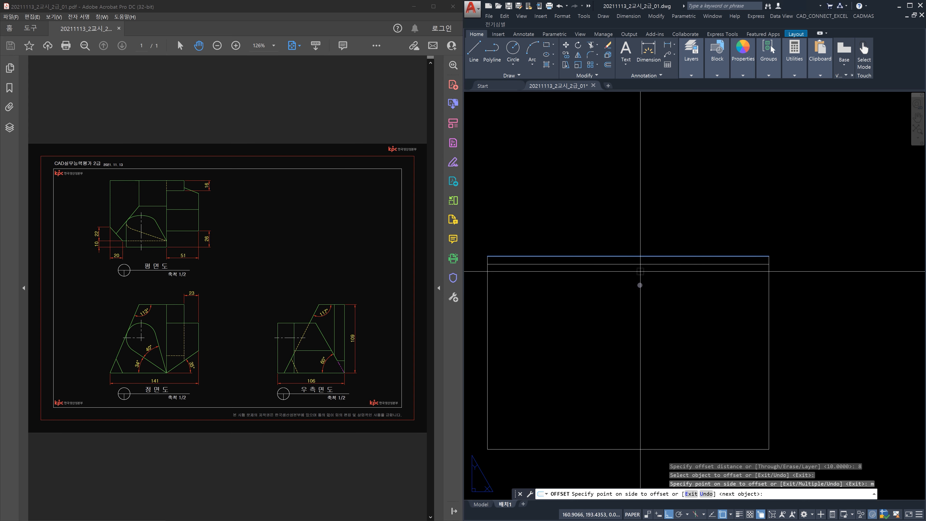
click(640, 401)
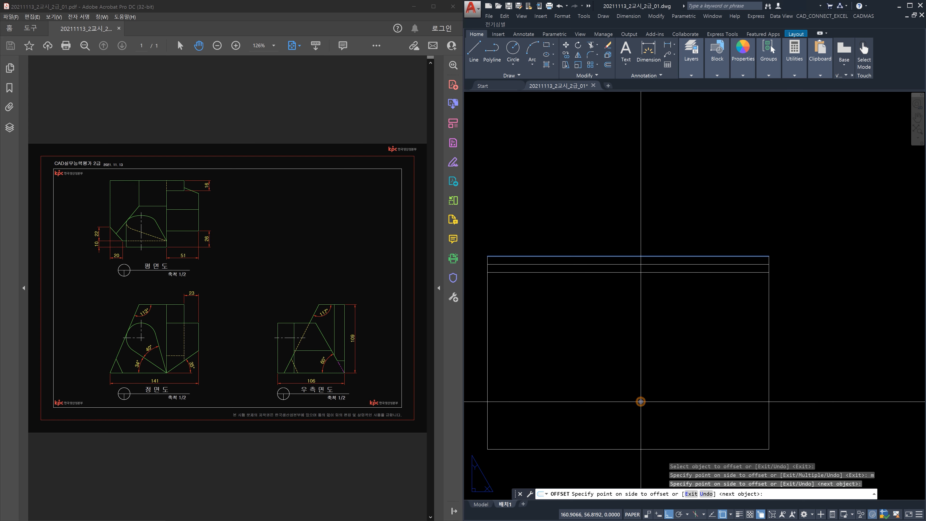
click(641, 401)
click(640, 401)
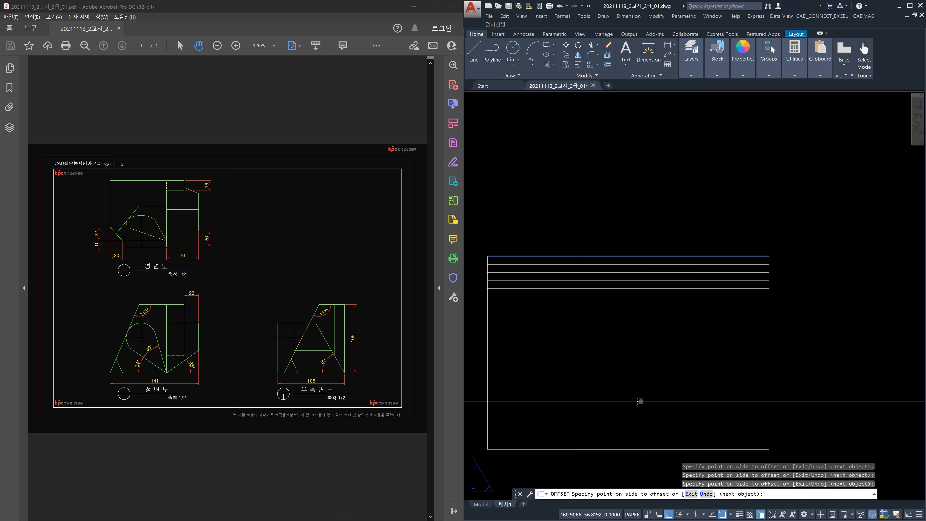
key(Return)
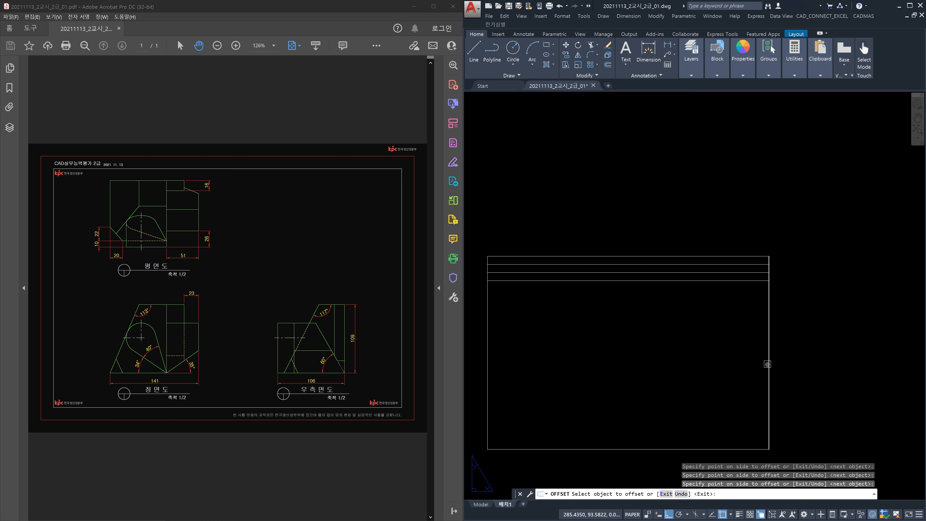
Step: Try offsetting the border's right line inward by 30, and delete the trial copy
click(768, 364)
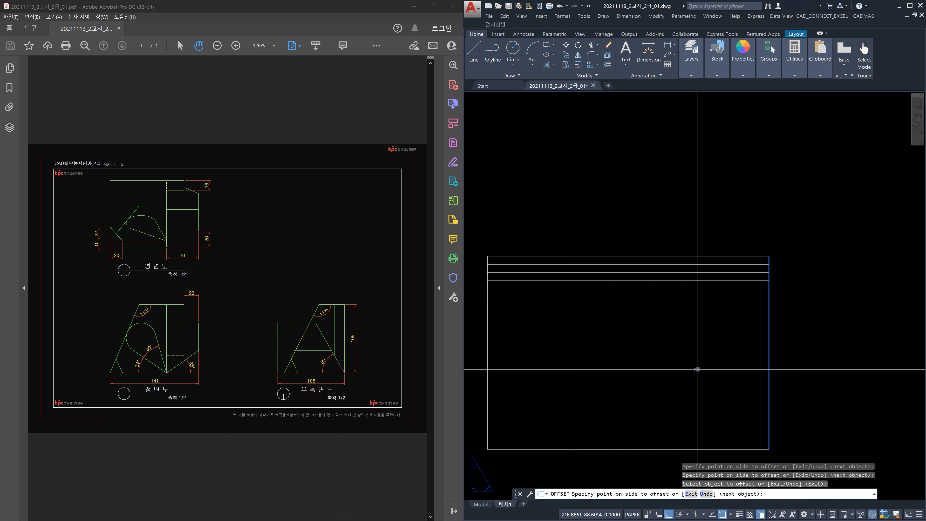
key(Escape)
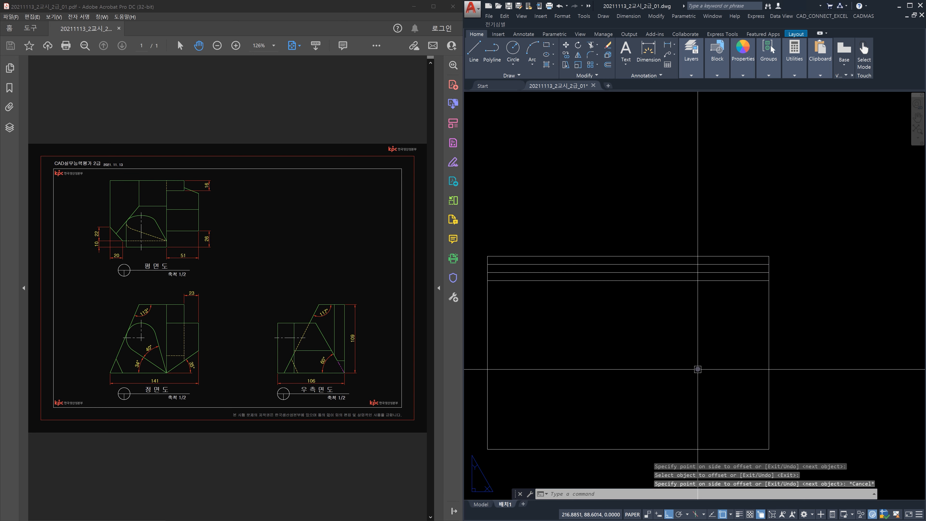
key(space)
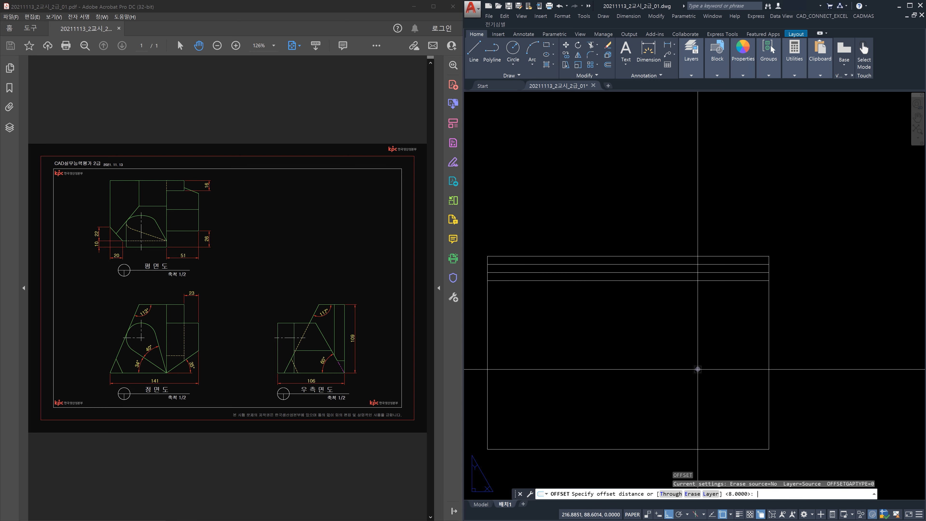
text(30)
key(Return)
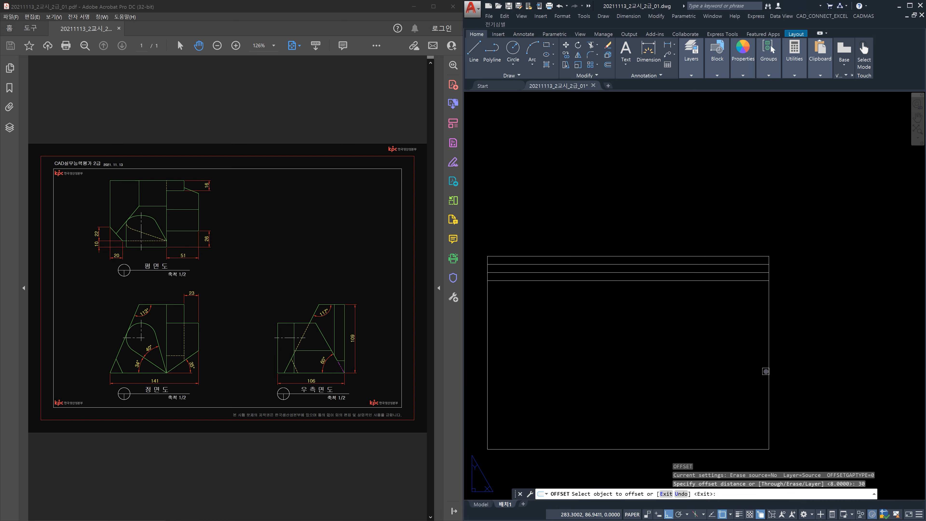
click(769, 372)
click(712, 375)
key(Escape)
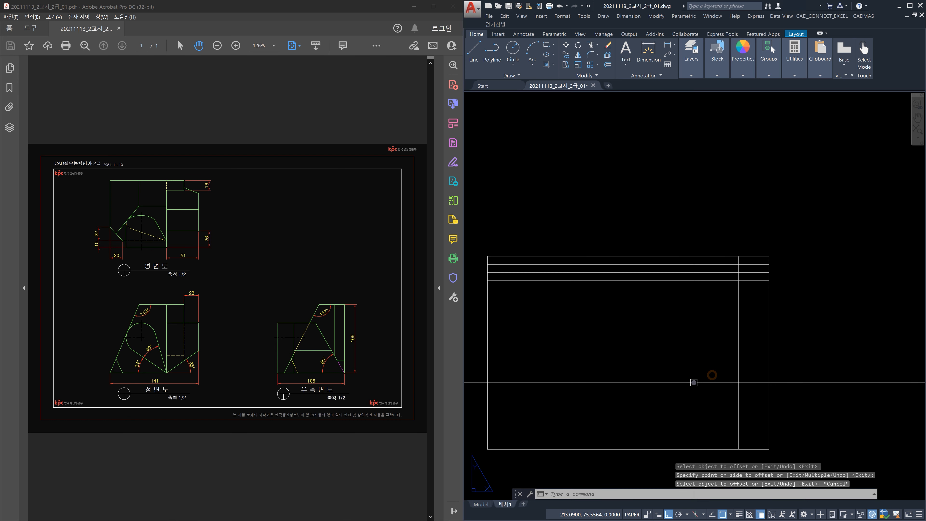
click(747, 383)
click(713, 377)
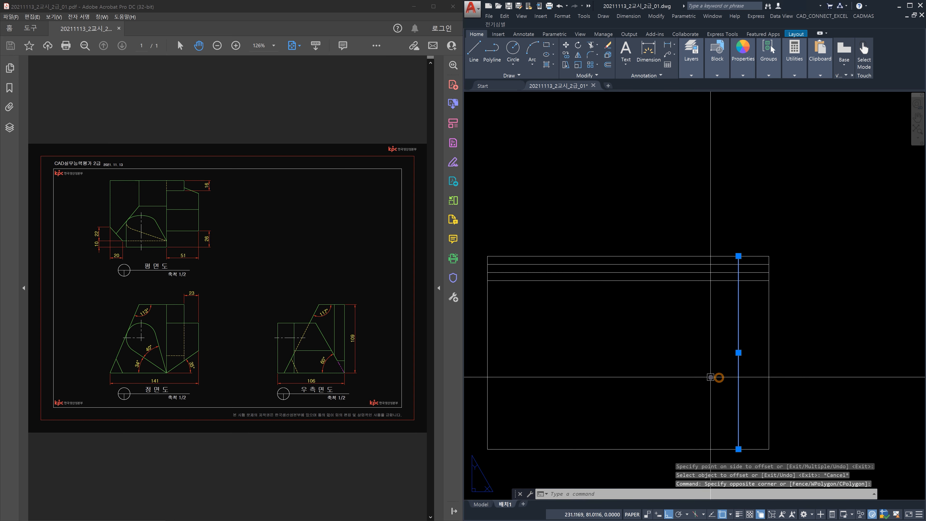
key(Delete)
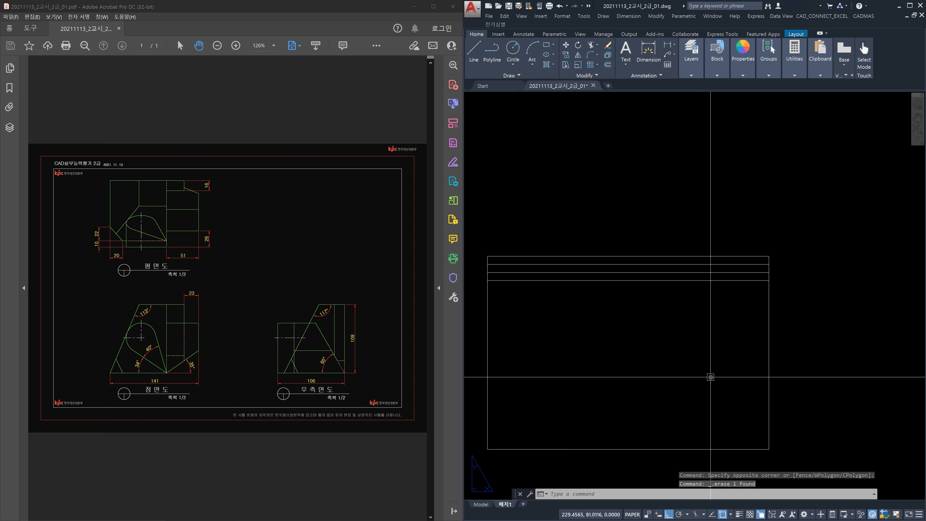
Step: Turn on dynamic input and offset the border's right line inward by 30
key(F12)
text(o)
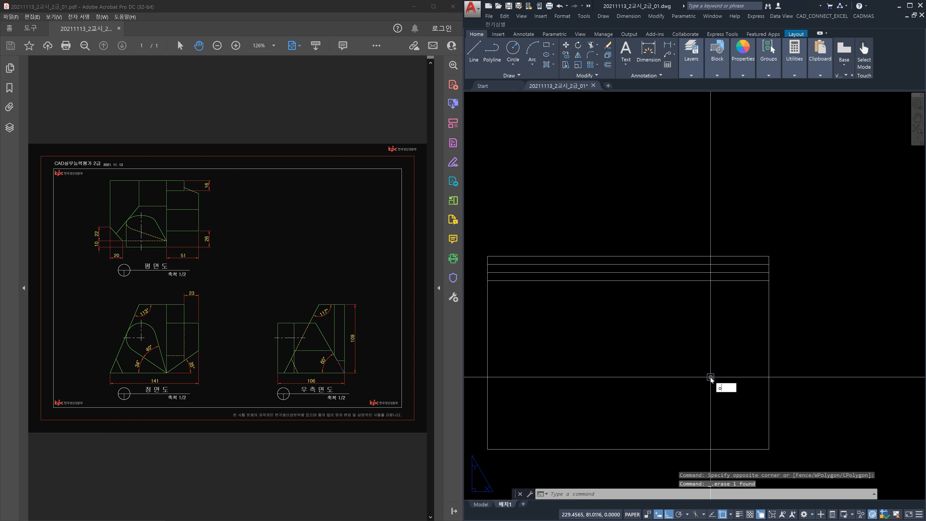
key(Return)
text(30)
key(Return)
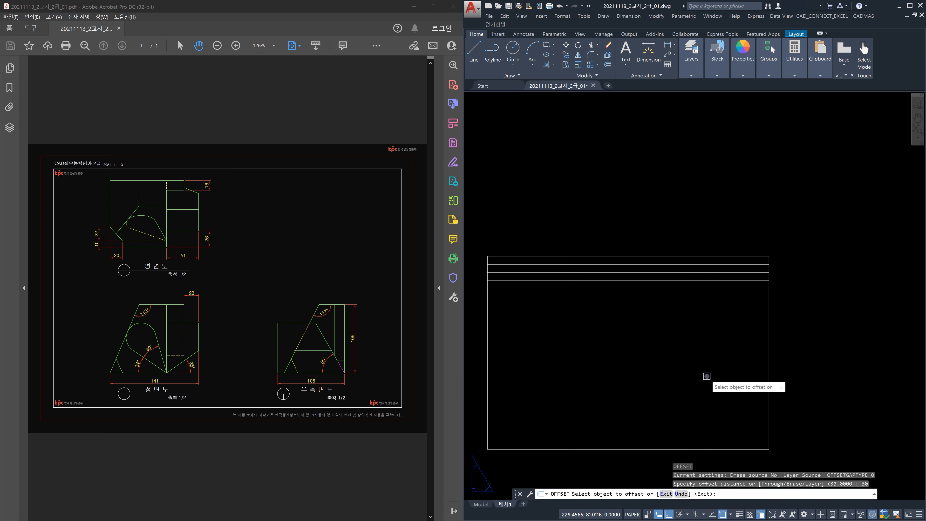
click(768, 353)
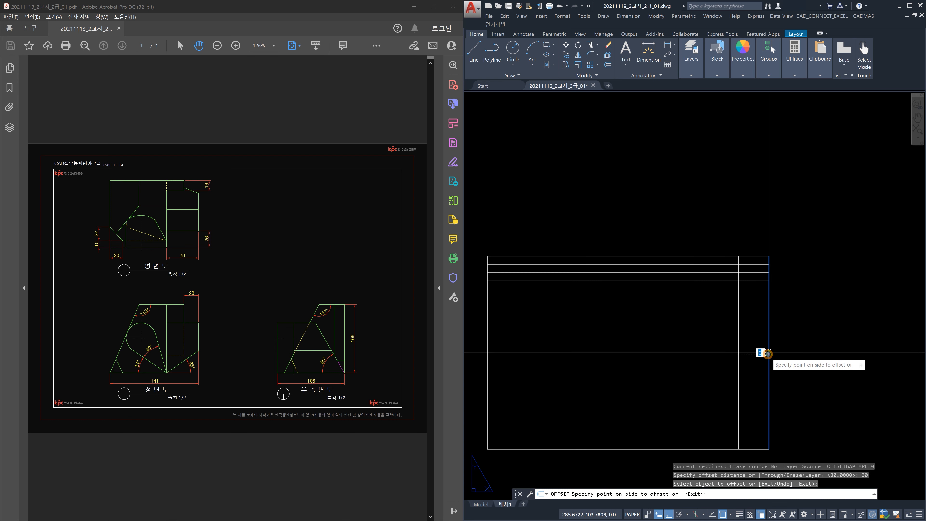
click(704, 362)
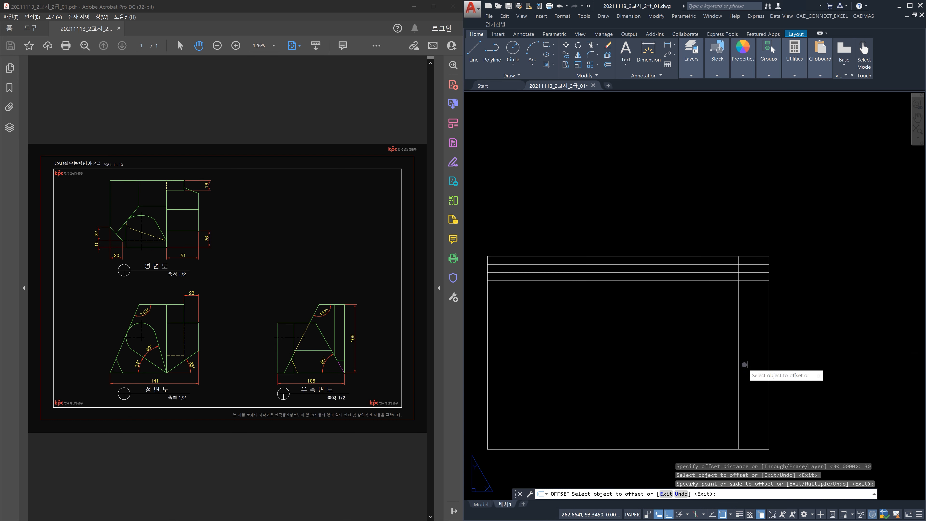
Step: Offset the new vertical line a further 25 inward and turn off dynamic input
click(738, 363)
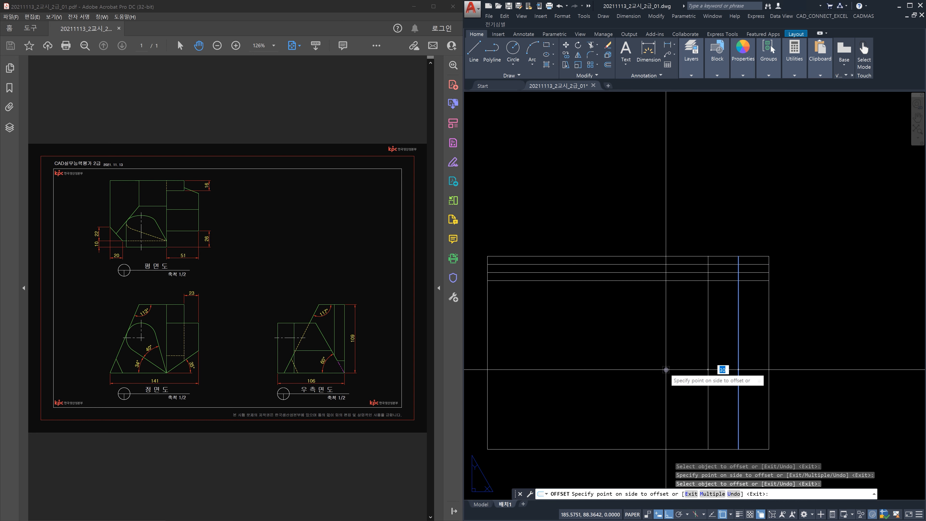
text(25)
key(Return)
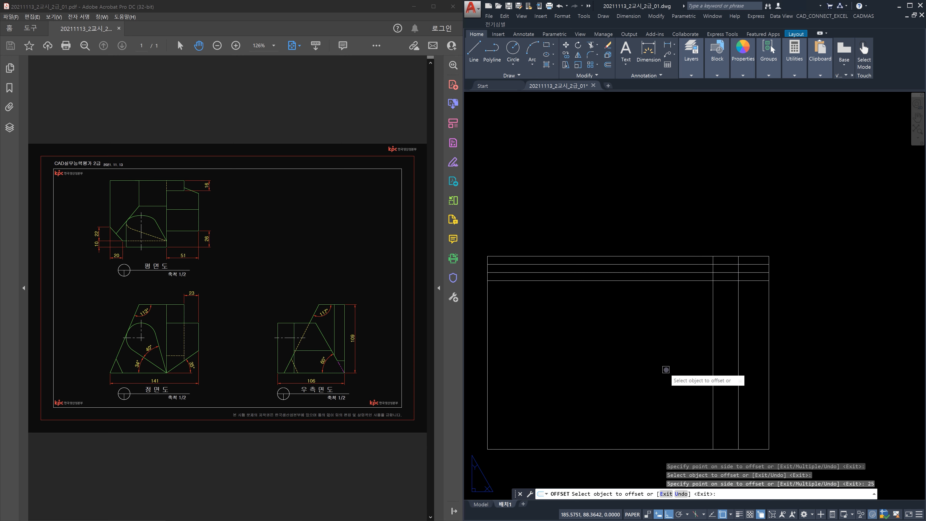
key(Escape)
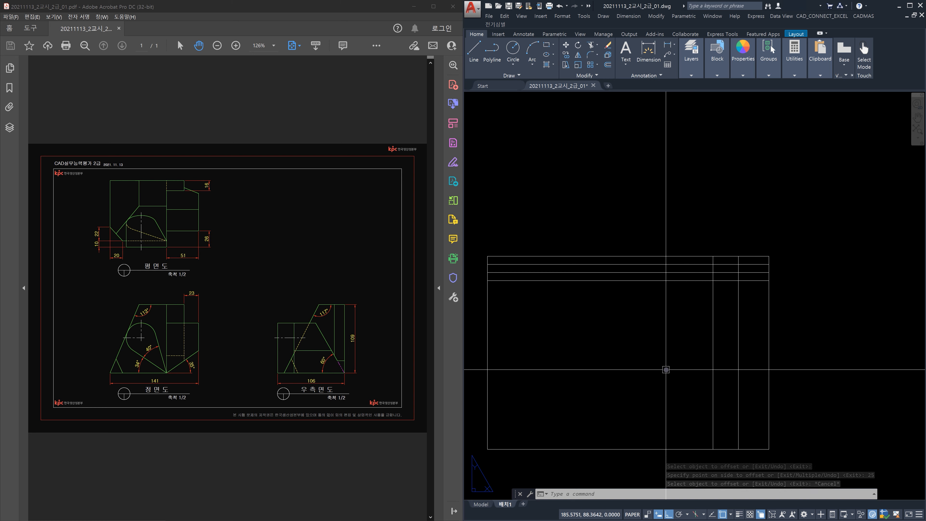
key(F12)
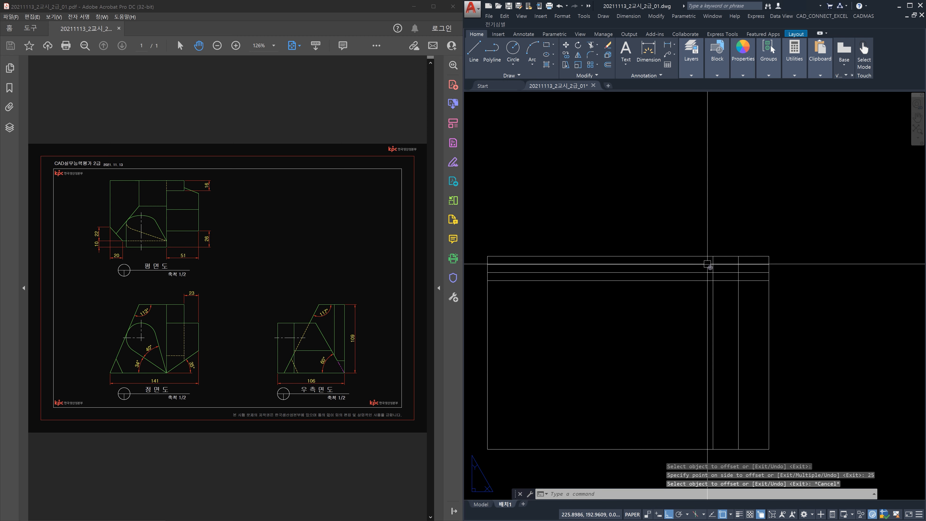
Step: Trim the offset lines beyond the leftmost vertical and lowest horizontal ones, leaving a three-row, two-column title block in the border's upper-right corner
scroll(720, 274, up, 4)
scroll(719, 275, up, 3)
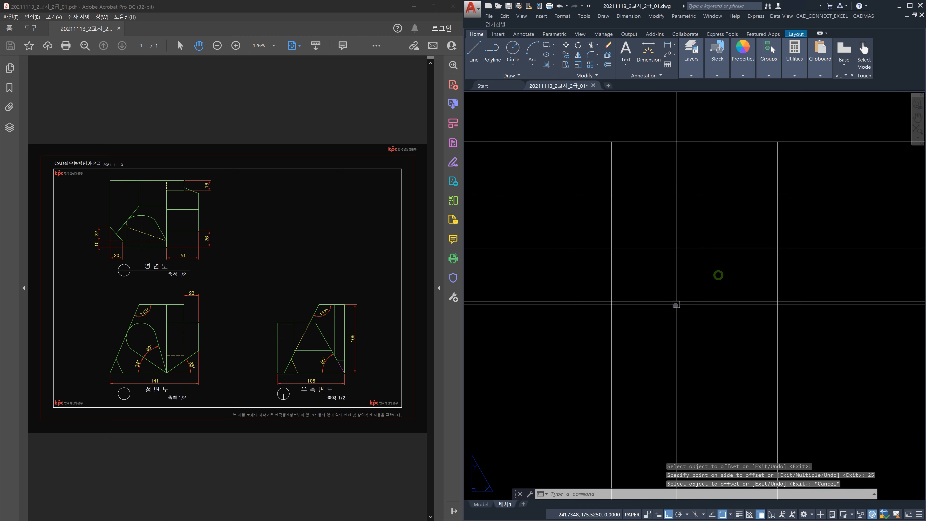
middle_drag(665, 347, 630, 352)
text(tr)
key(Return)
click(610, 374)
click(572, 338)
key(space)
click(723, 388)
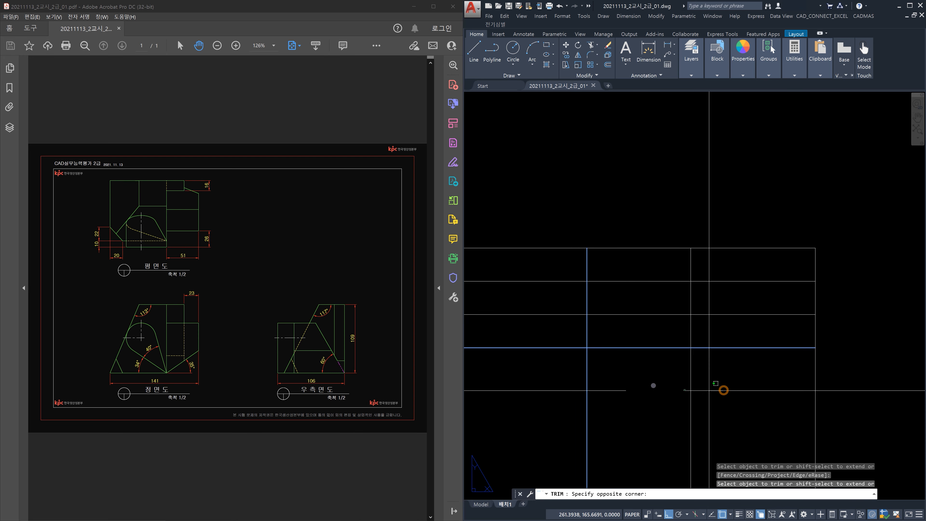
click(557, 385)
click(559, 373)
click(540, 279)
key(Escape)
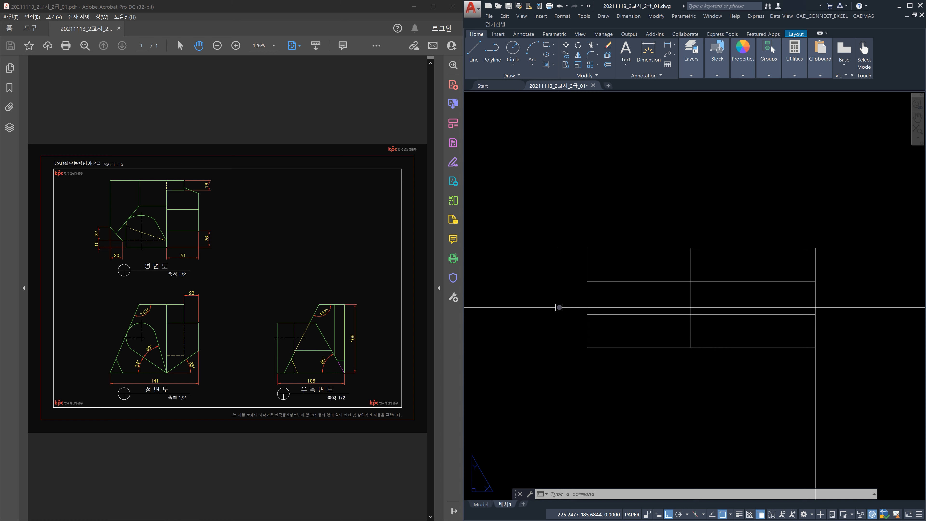
middle_drag(537, 331, 559, 307)
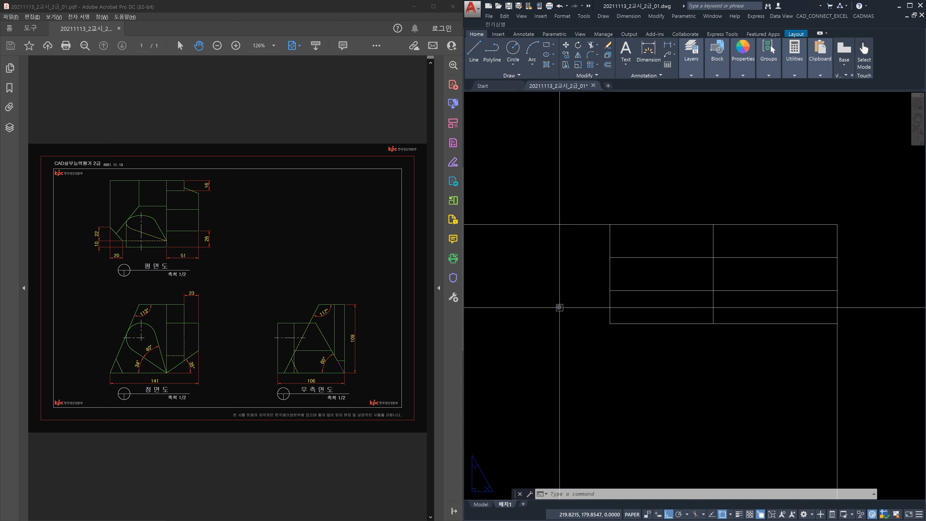
Step: Start a single-line text with middle-center justification, placed midway between opposite corners of the title block's upper-left cell
text(dt)
key(space)
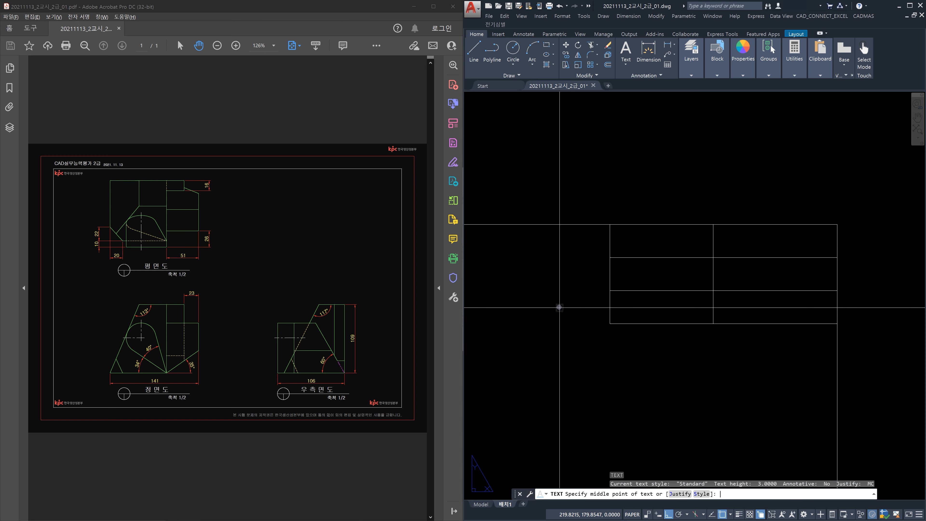
text(j)
key(space)
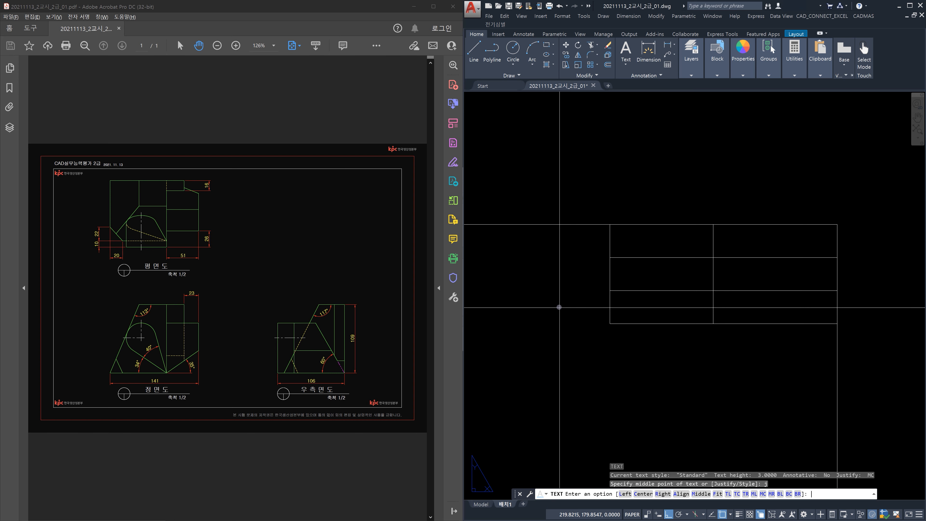
text(mc)
key(space)
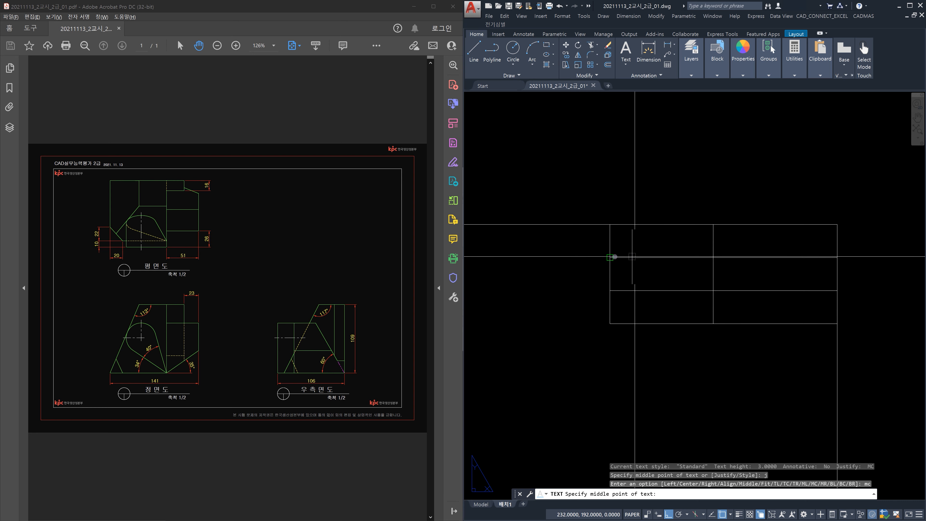
shift+right_click(573, 249)
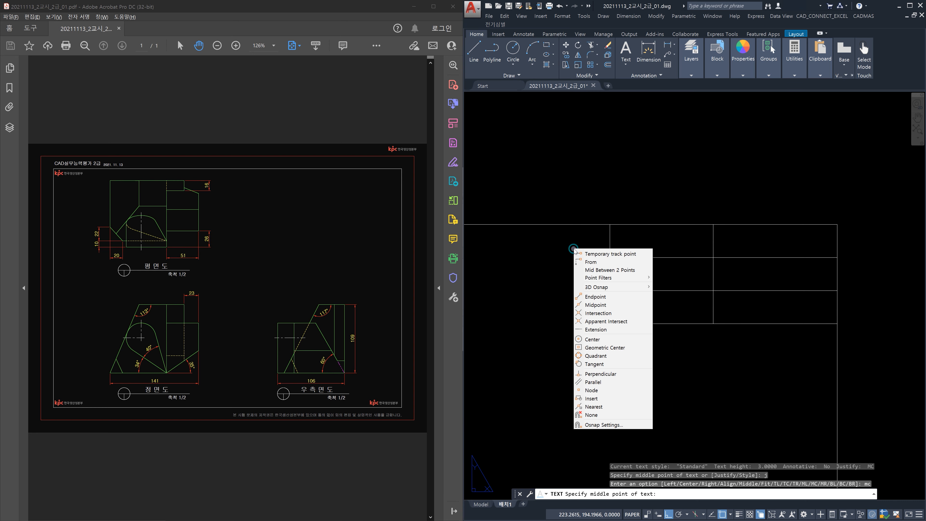
click(627, 270)
click(610, 225)
click(713, 257)
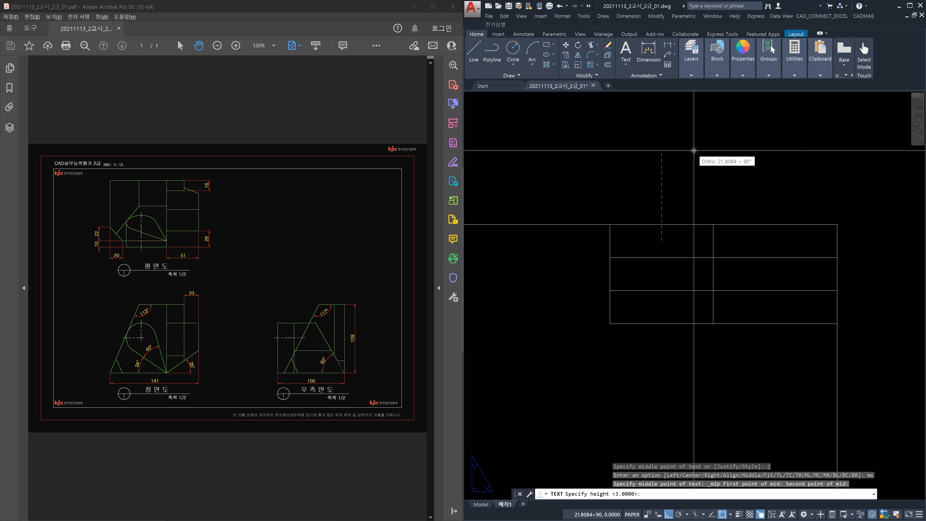
Step: Give the text a height of 3 and the default rotation, and enter 수험번호 as its content
text(3)
key(Return)
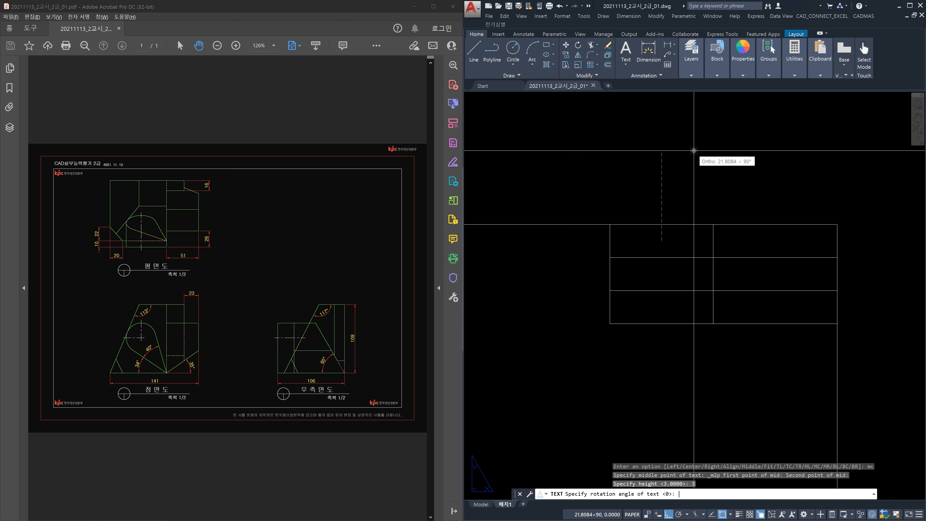
key(Return)
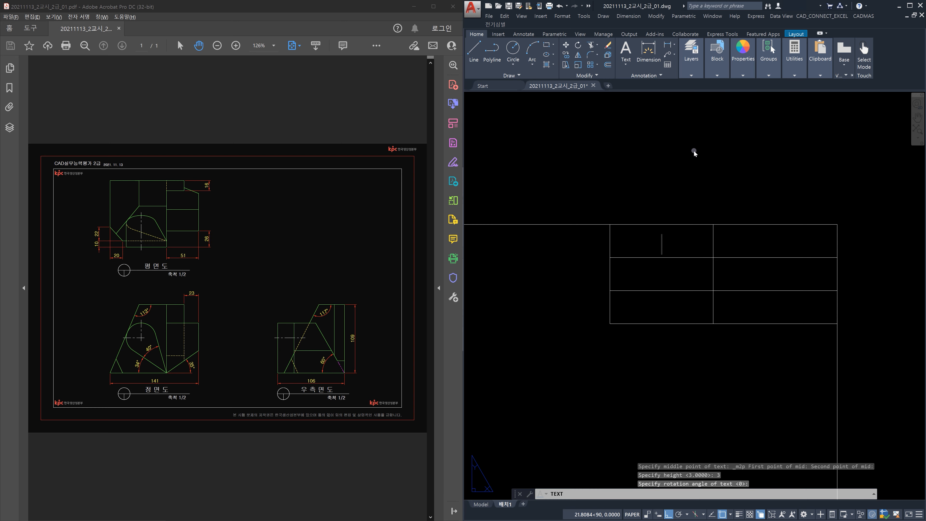
text(수험)
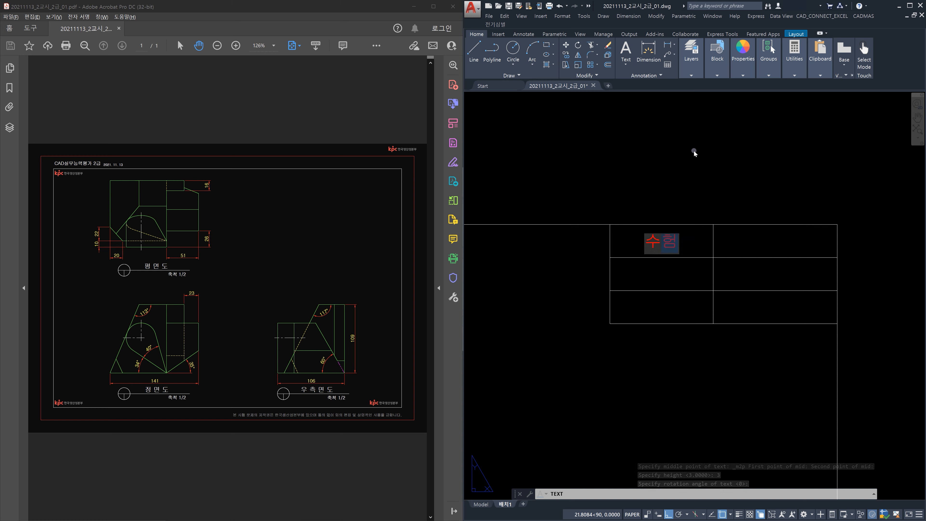
text(번호)
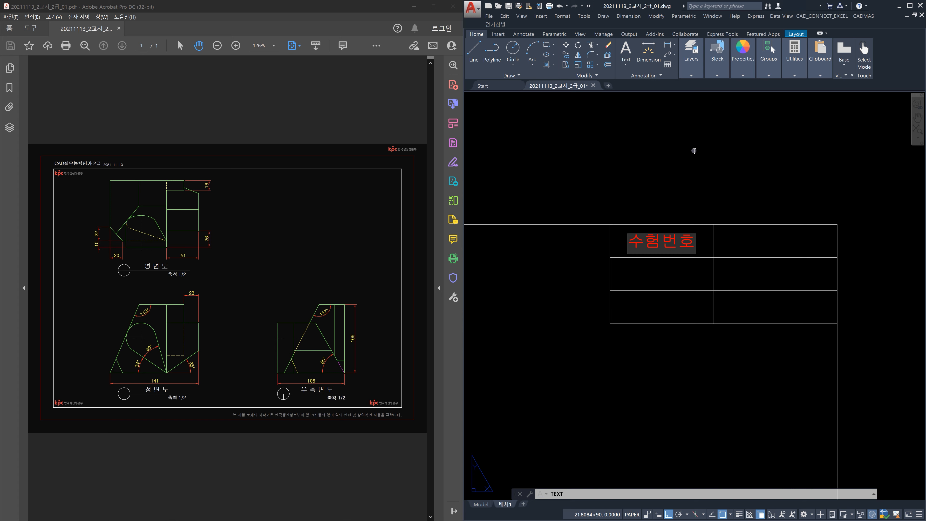
key(Return)
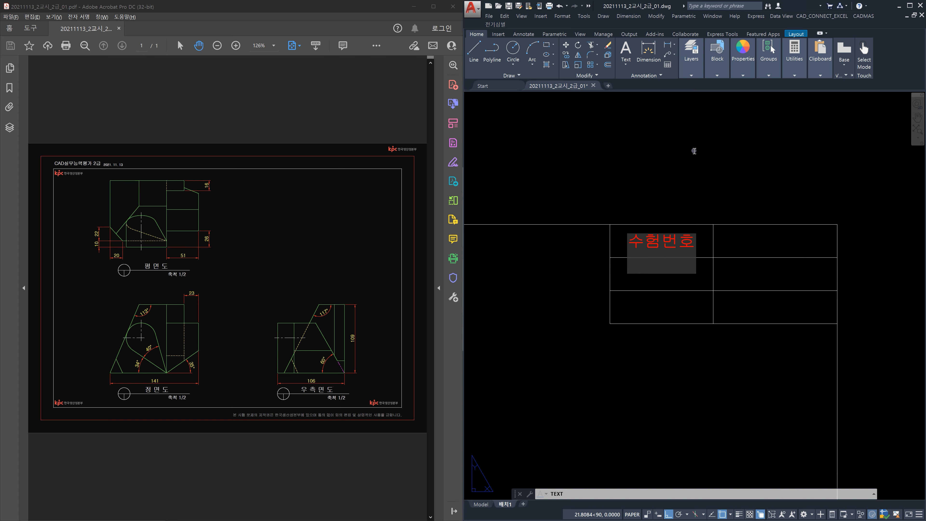
key(Return)
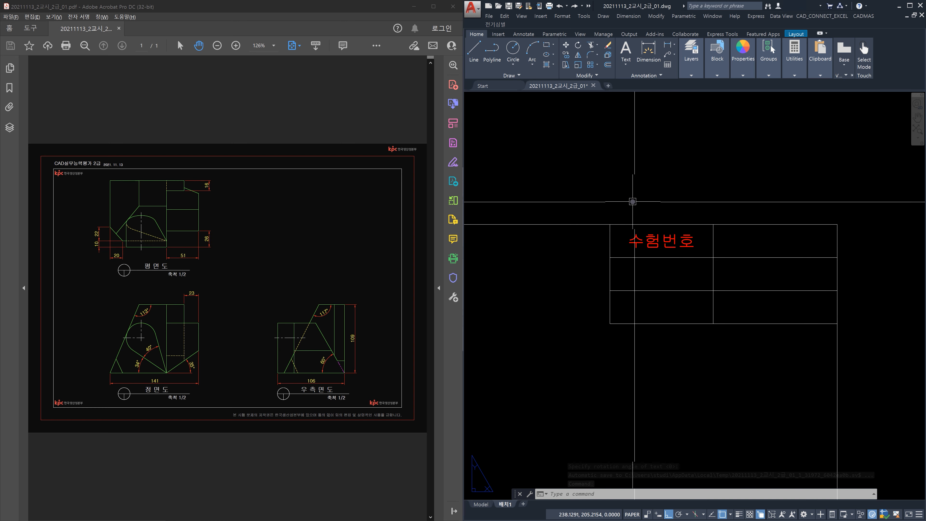
Step: Move the 수험번호 text to the 문자 layer and clear the selection
click(623, 200)
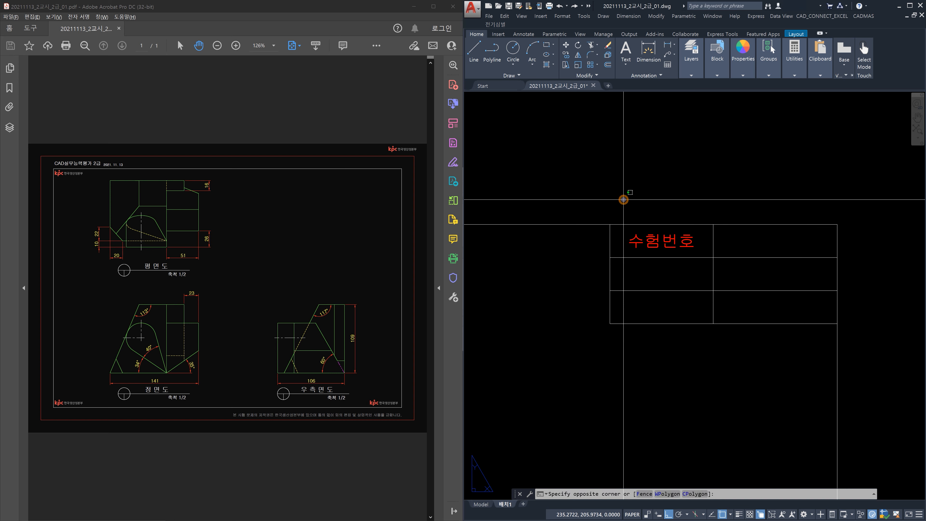
click(698, 269)
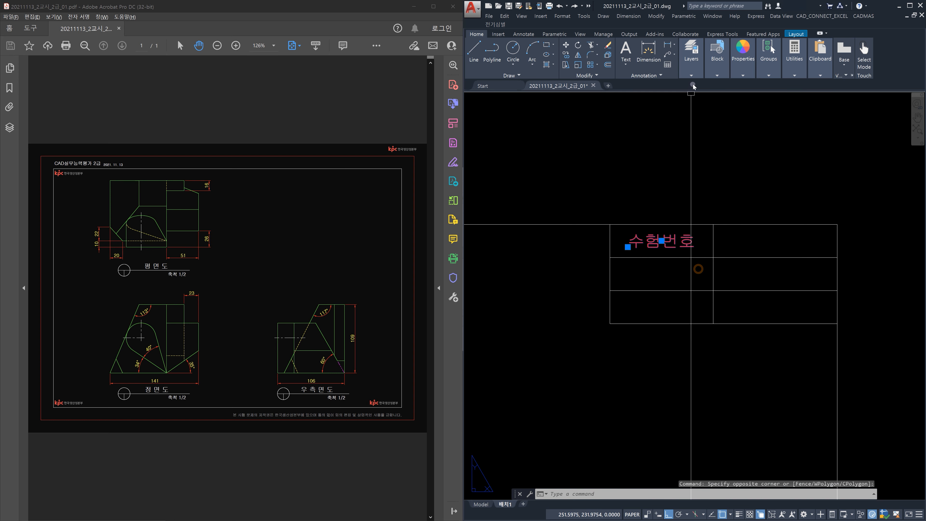
click(691, 75)
click(691, 85)
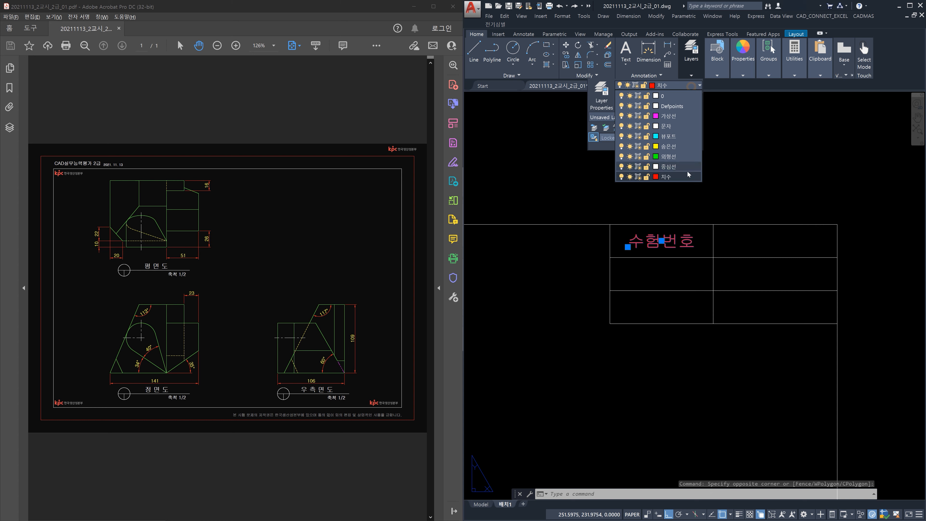
click(666, 125)
key(Escape)
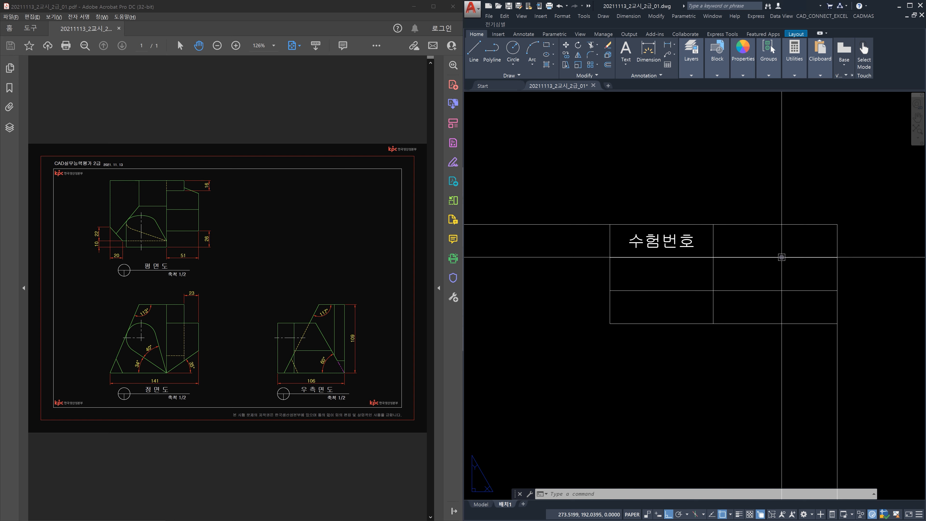
key(Escape)
text(ㅐ)
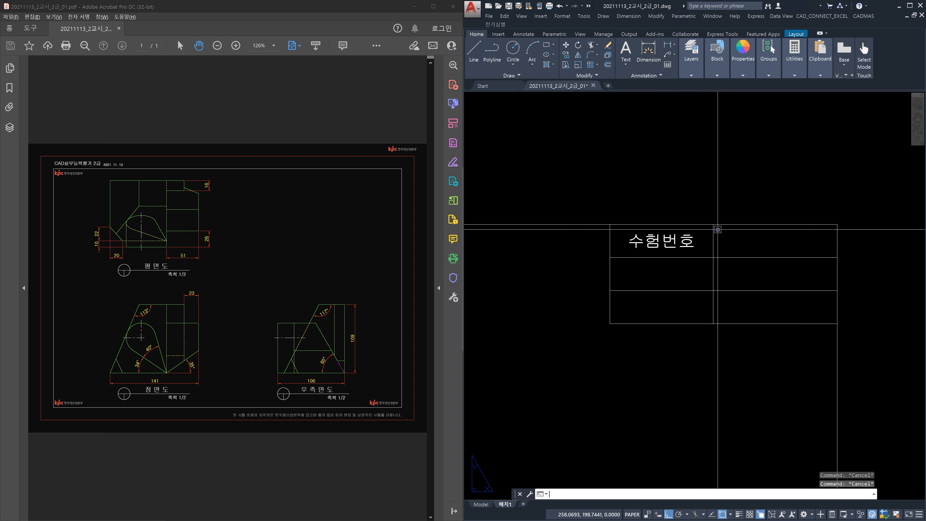
key(Return)
key(Escape)
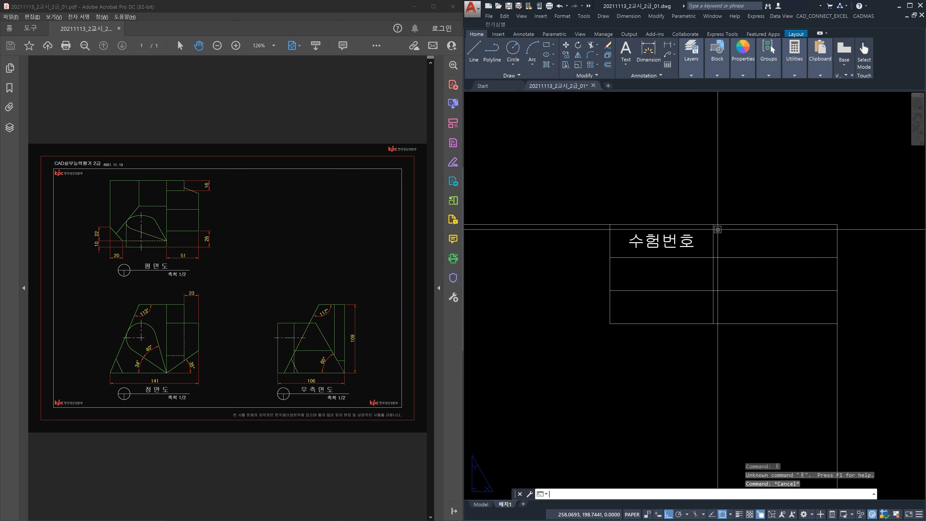
Step: Copy the 수험번호 text from the center of the upper-left cell to the center of the upper-right cell, using midpoints between opposite corners
text(co)
key(Return)
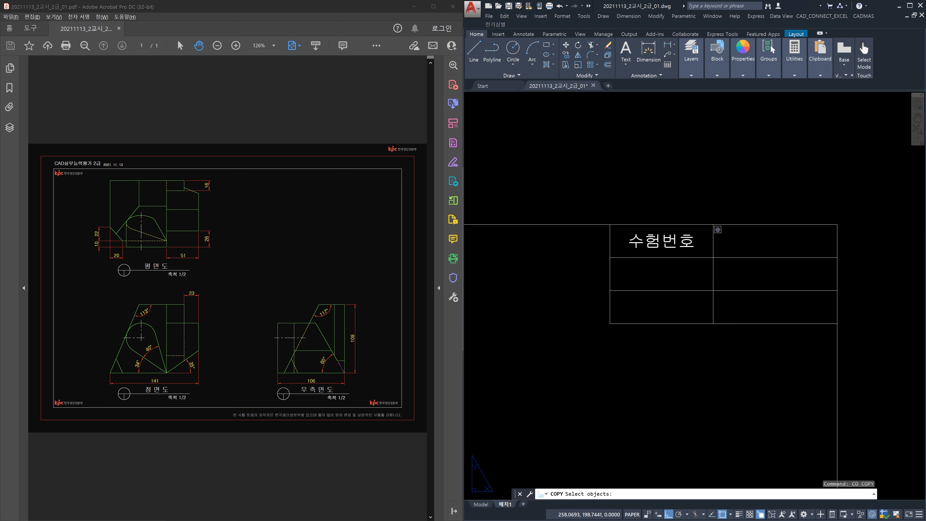
click(689, 241)
key(Return)
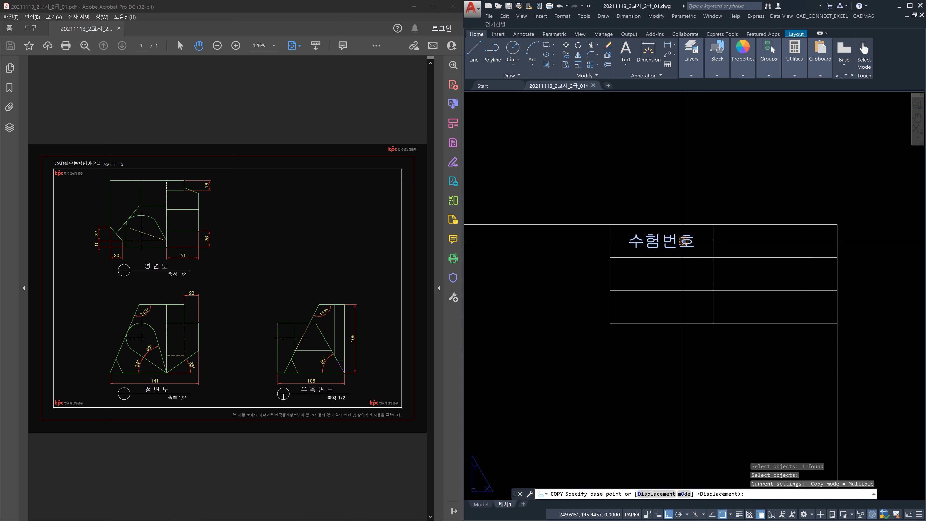
shift+right_click(654, 171)
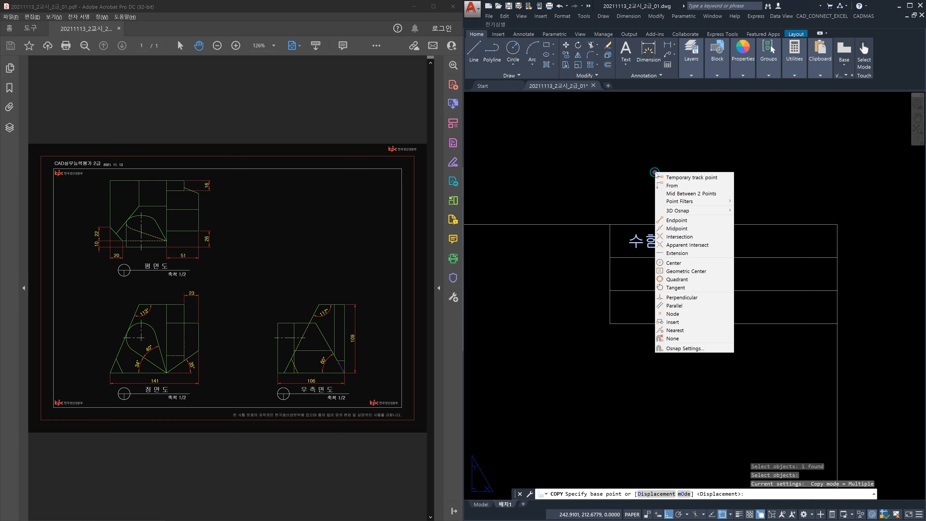
click(699, 194)
click(612, 224)
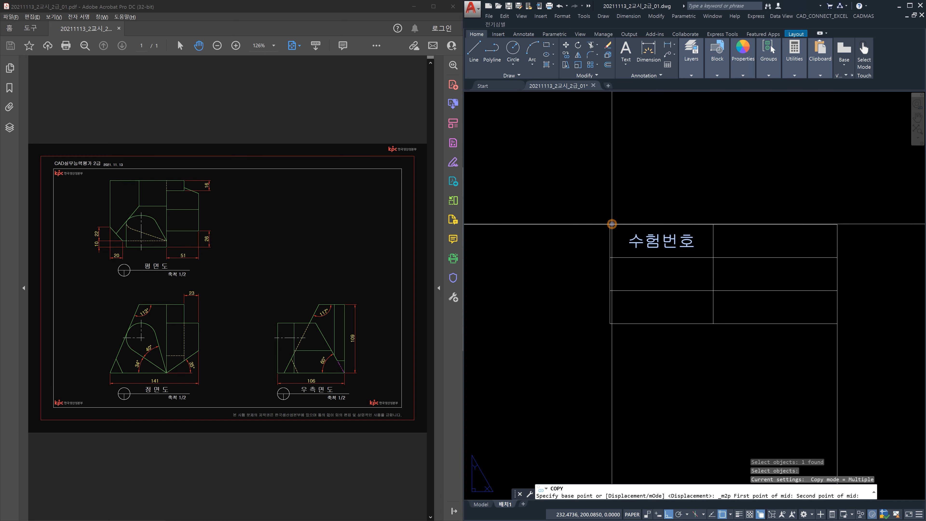
click(713, 256)
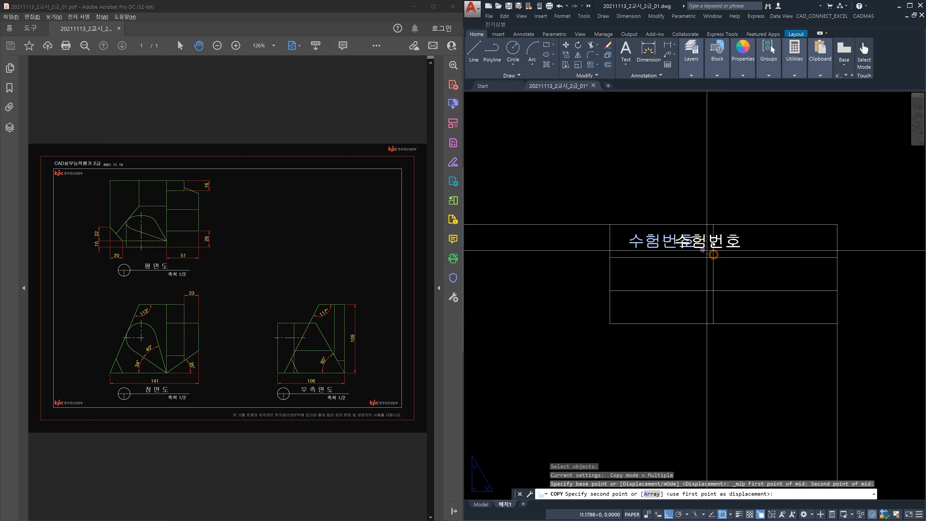
shift+right_click(720, 200)
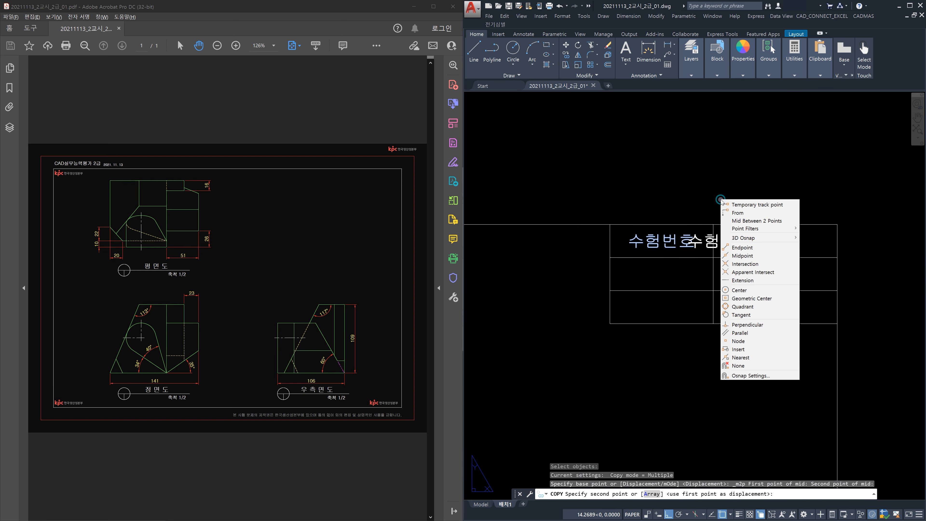
click(757, 221)
click(714, 225)
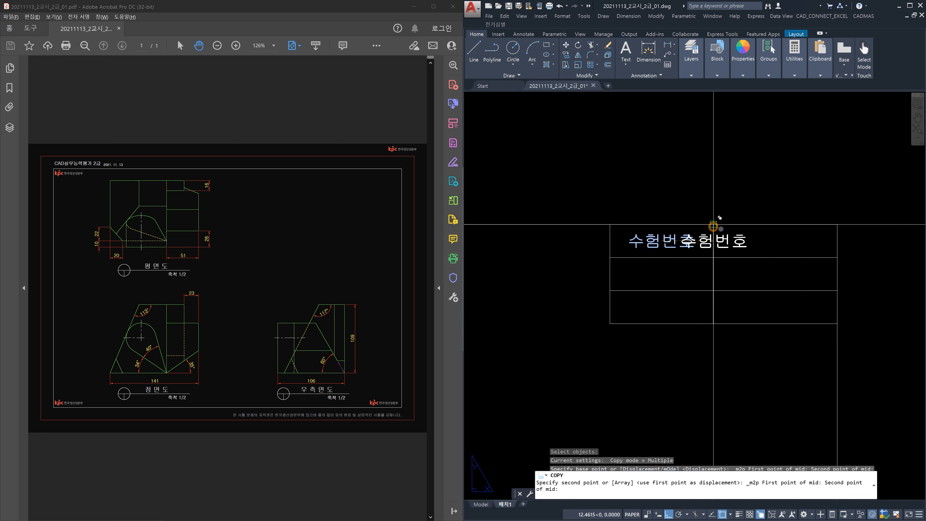
click(828, 257)
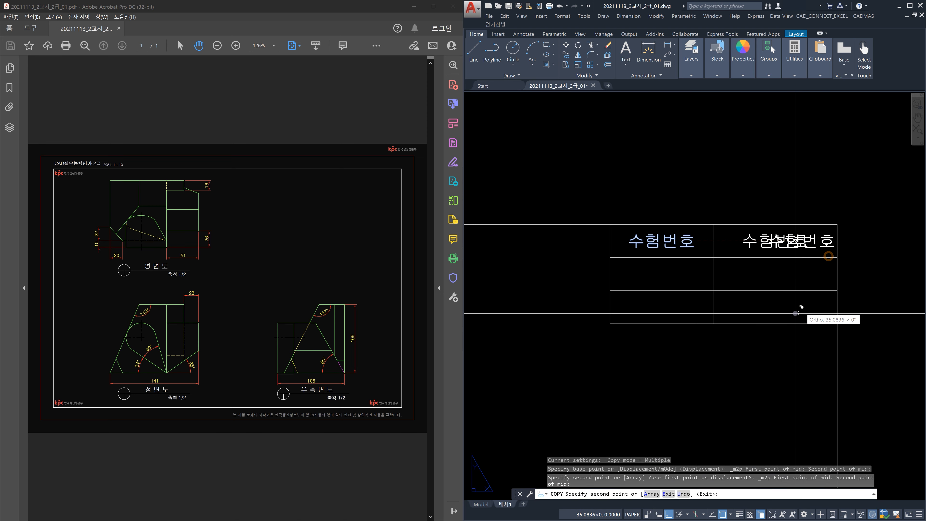
key(Escape)
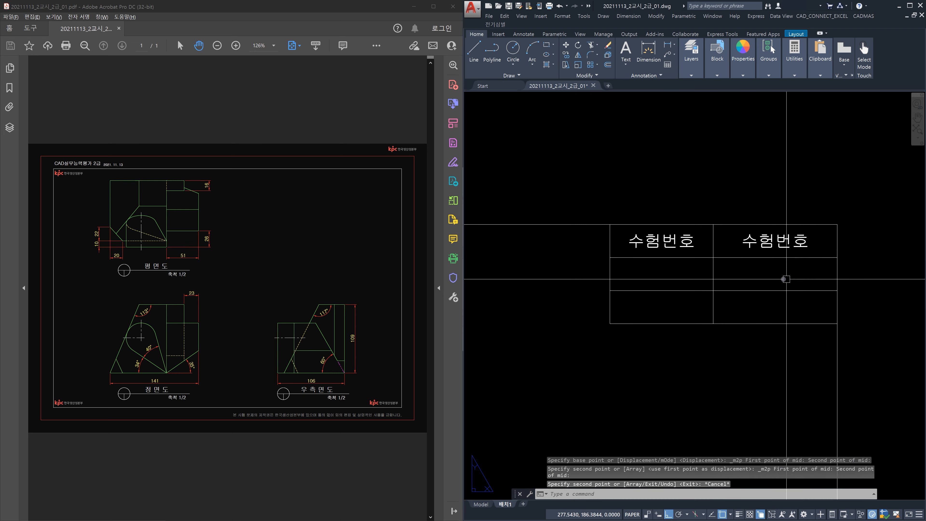
Step: Copy both top-row texts down into the second and third rows of the title block, using the row line endpoints
text(co)
key(Return)
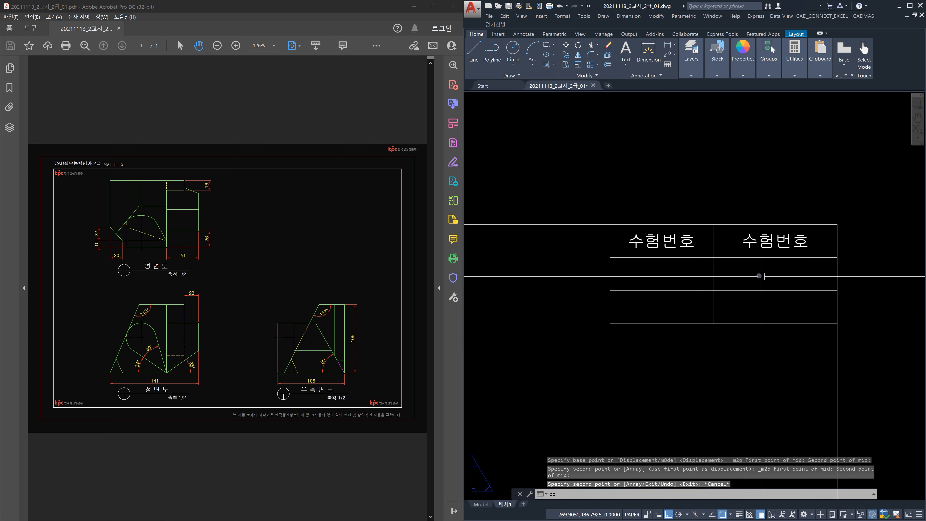
click(619, 204)
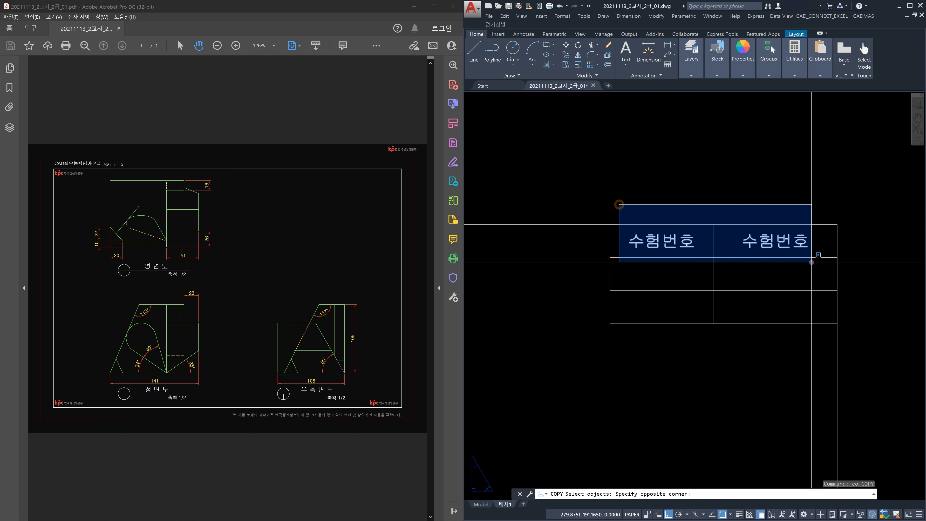
click(812, 262)
key(Return)
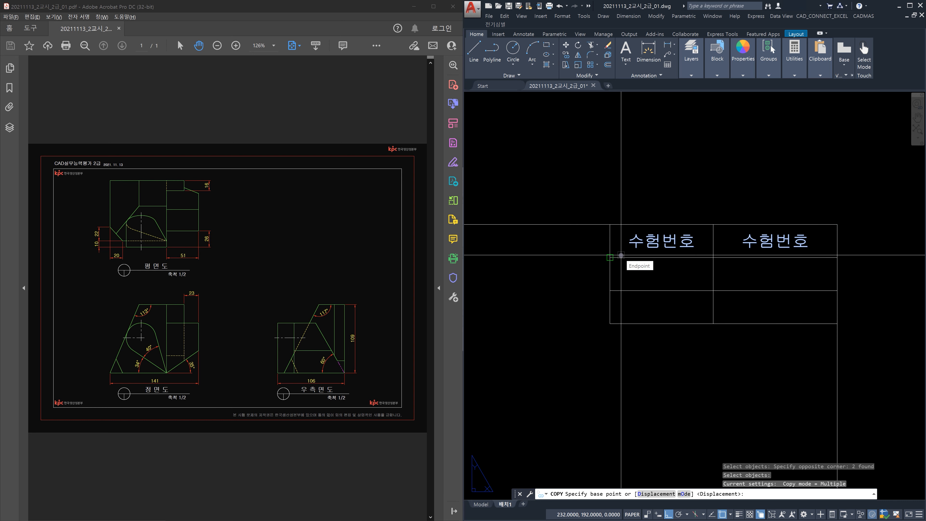
click(621, 255)
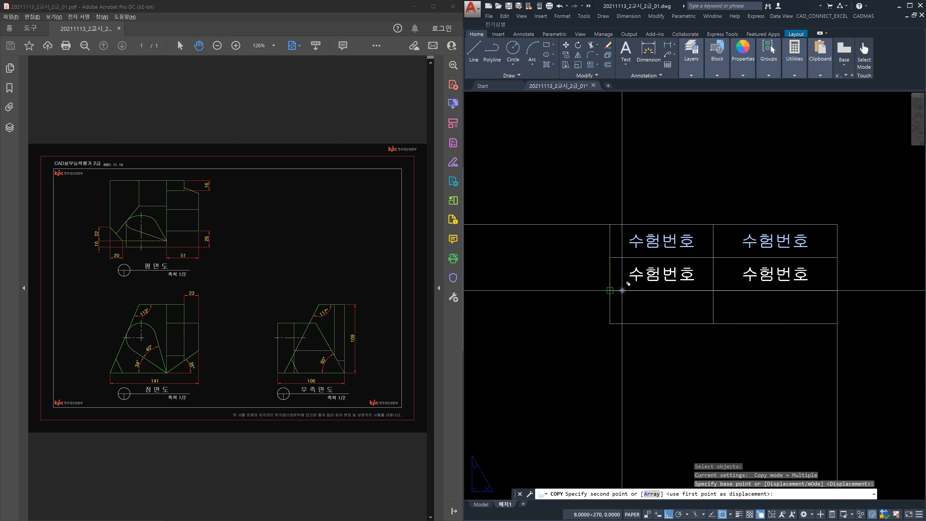
click(631, 322)
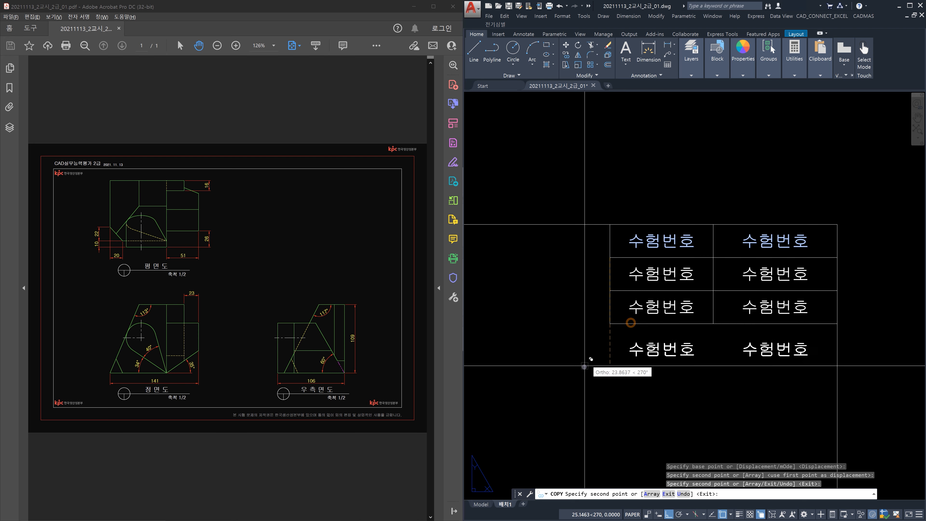
key(Escape)
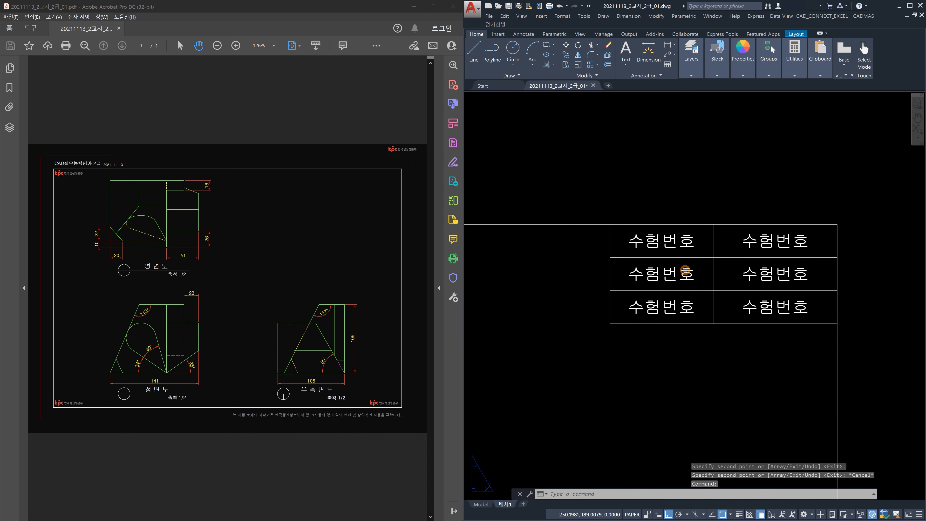
Step: Replace the text in the left cell of the title block's second row with 일 자
double_click(700, 277)
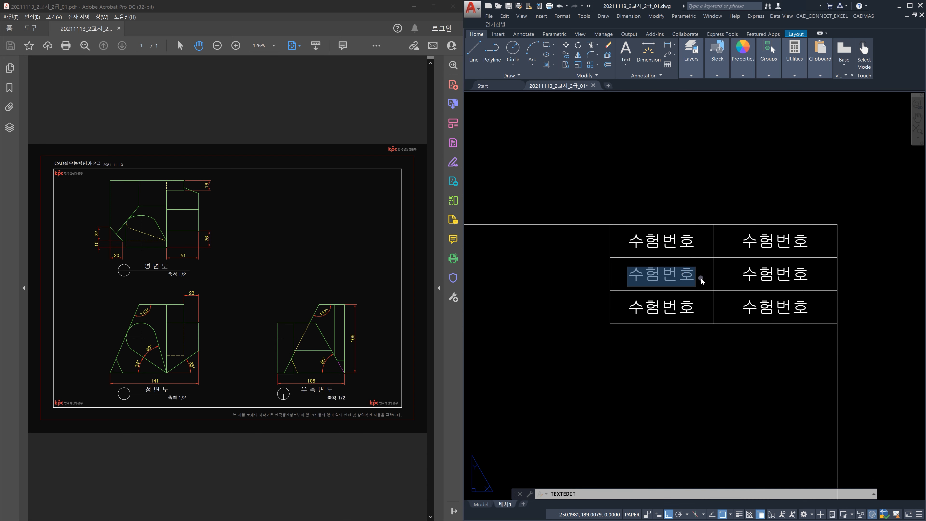
text(일 자)
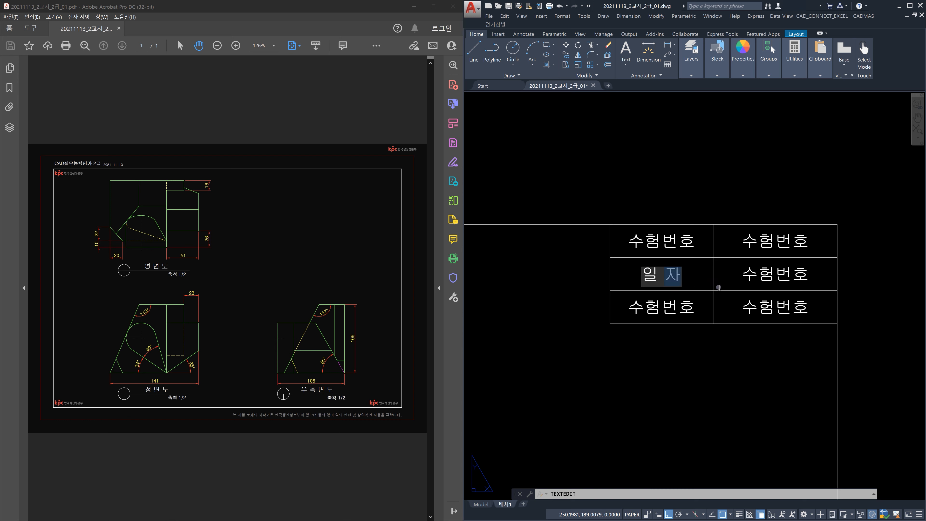
click(664, 306)
click(673, 307)
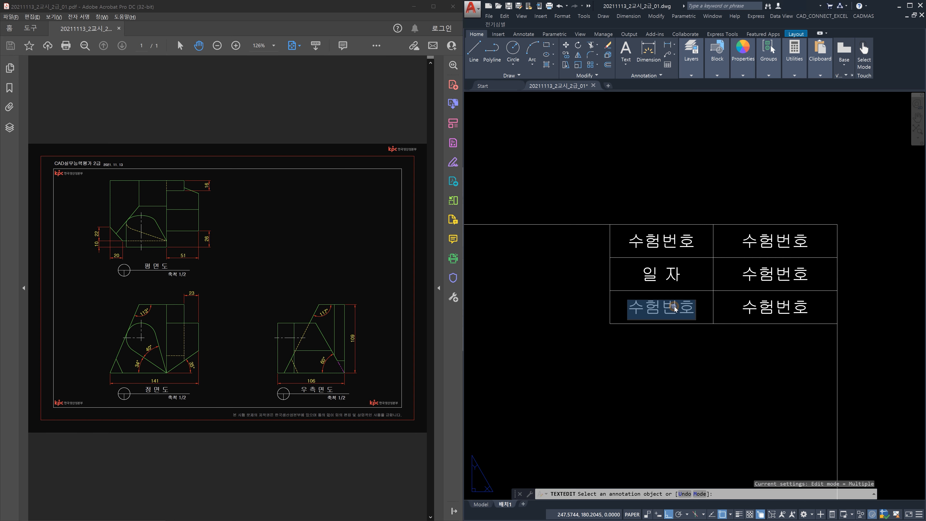
key(Escape)
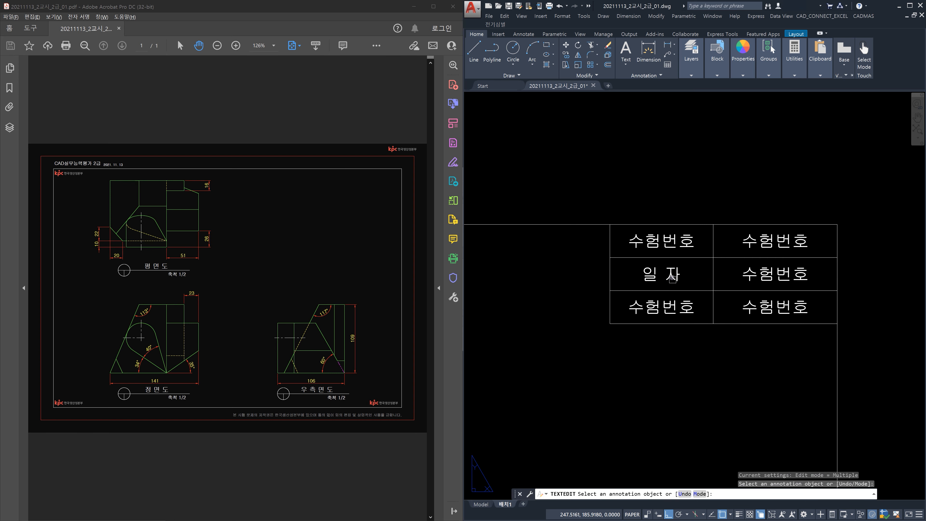
Step: Change the title block's left-column labels to 이 름 in the second row and 일 자 in the third row
click(673, 277)
text(이 름)
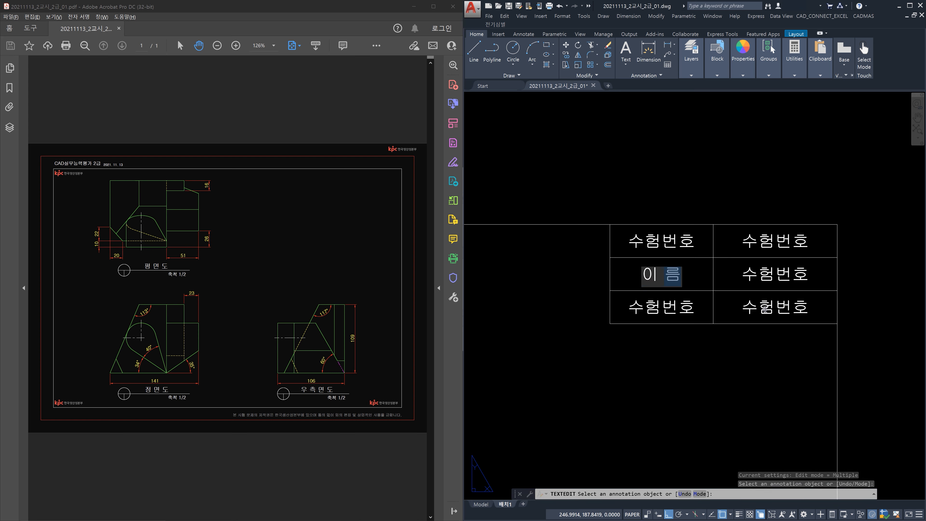
click(688, 321)
click(687, 305)
text(일 자)
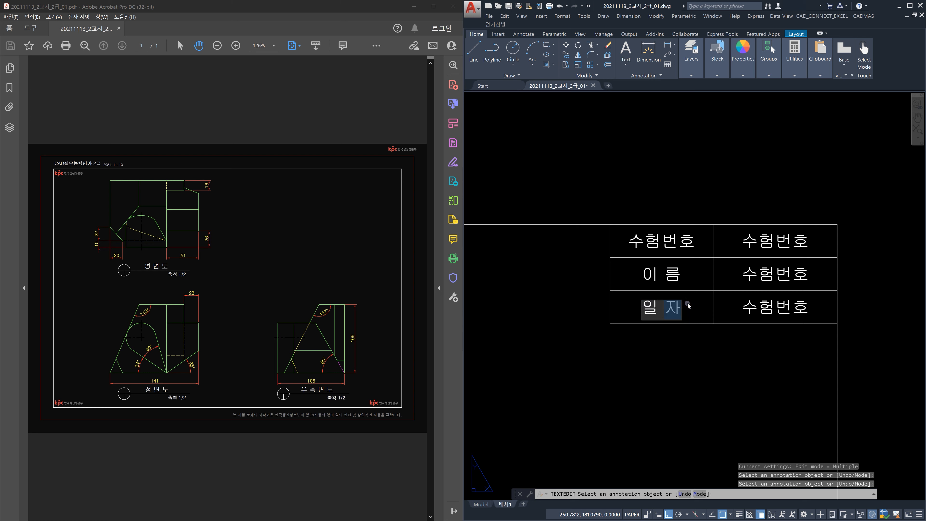
click(722, 309)
key(Escape)
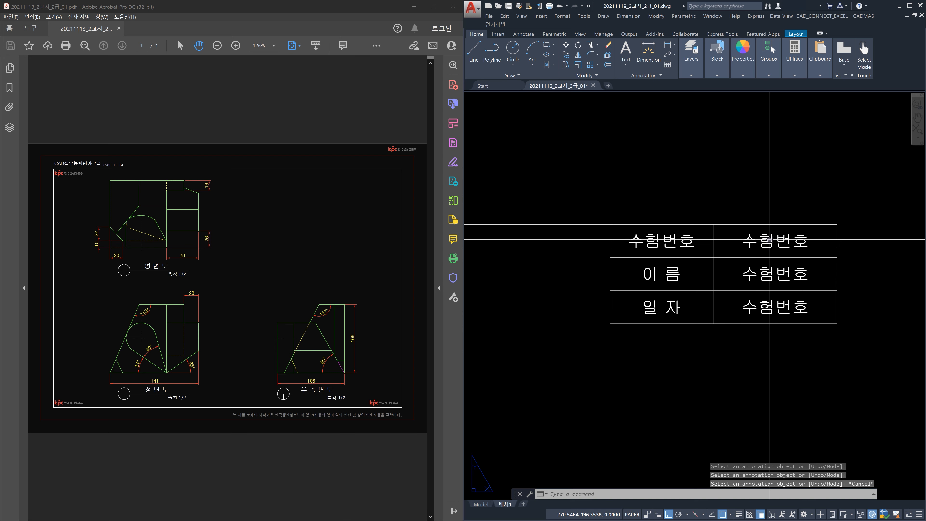
Step: Replace the placeholder text in the title block's upper-right cell with the examinee's number
double_click(812, 252)
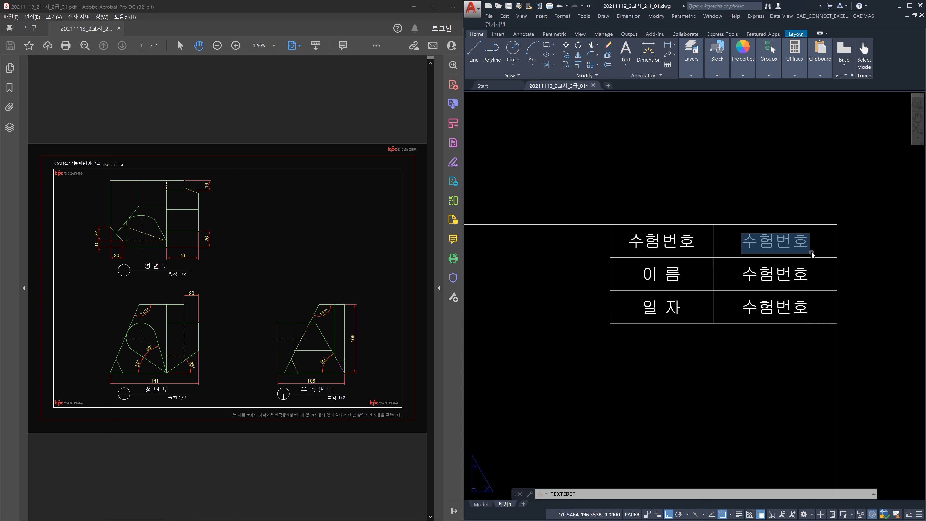
text(123456)
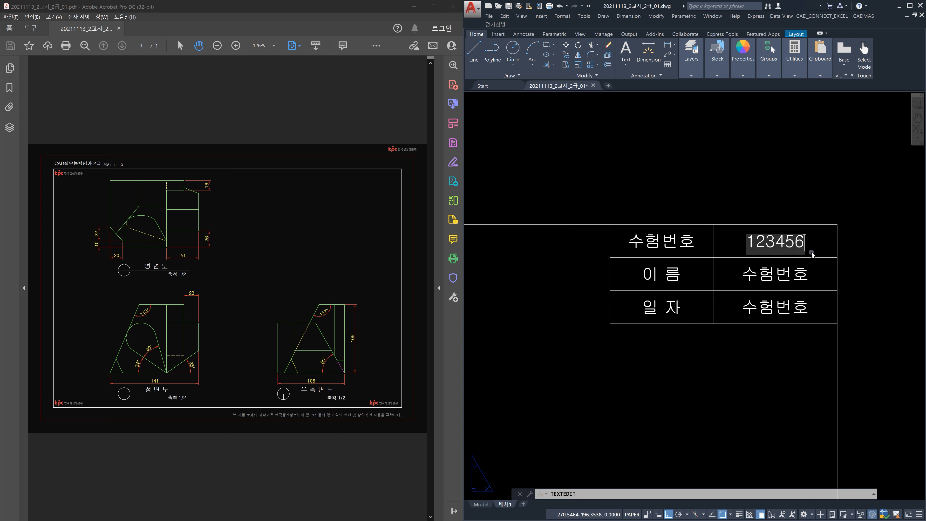
text(789)
key(Return)
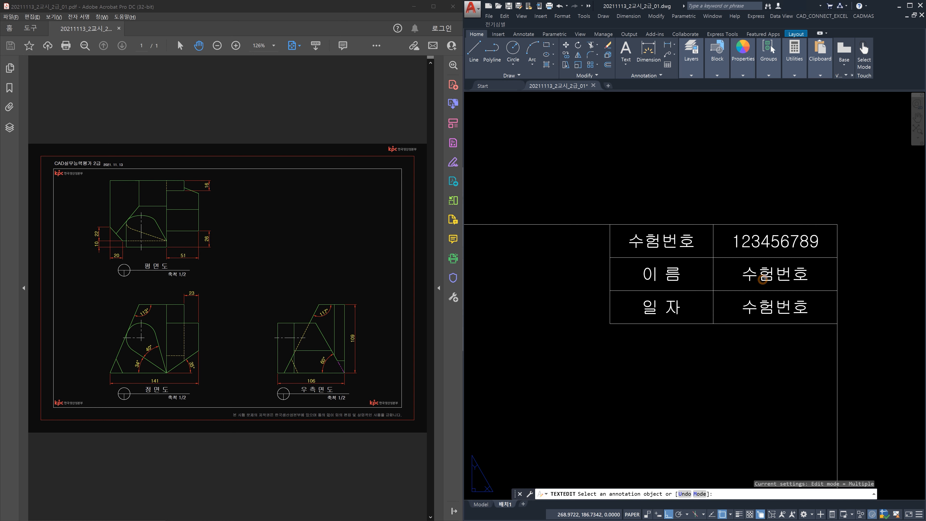
Step: Replace the placeholder text beside 이 름 with the examinee's full name in Korean
click(763, 278)
text(gh)
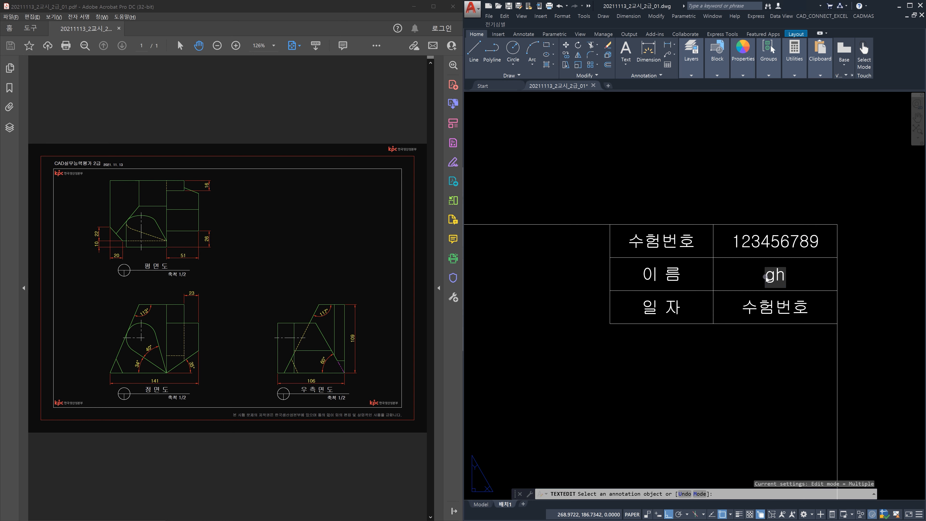
text(drlfehs)
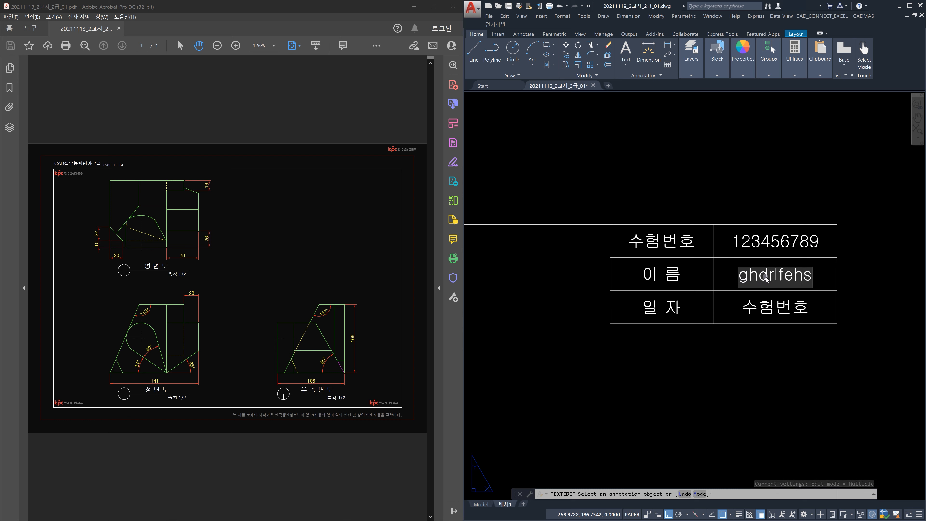
key(BackSpace)
key(BackSpace)
key(BackSpace)
key(BackSpace)
key(BackSpace)
key(BackSpace)
key(BackSpace)
key(BackSpace)
key(BackSpace)
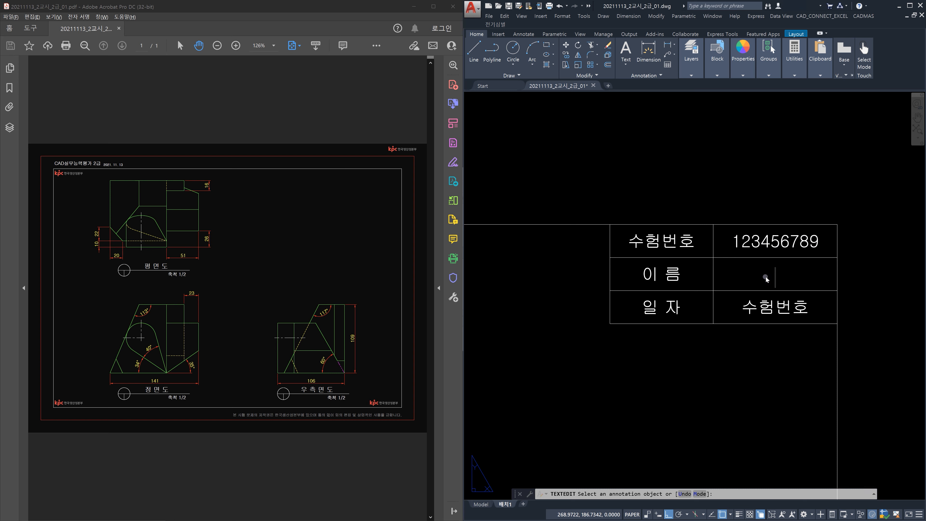
text(홍길돈)
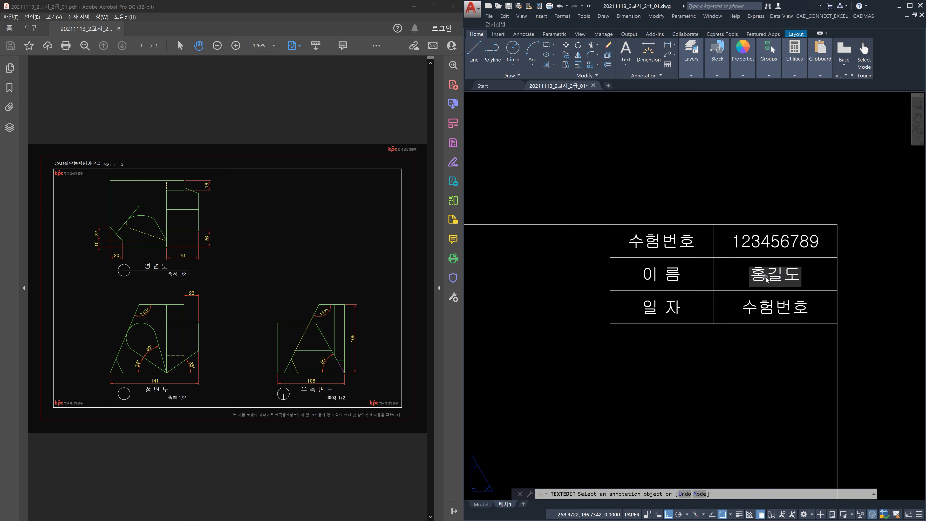
key(BackSpace)
text(ㅇ)
click(789, 364)
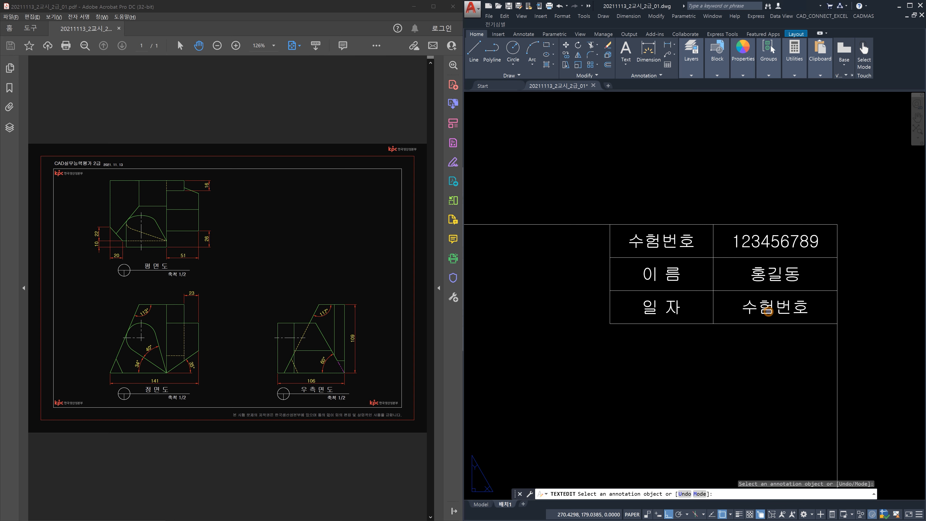
Step: Replace the placeholder text beside 일 자 with the date 2021. 11. 27 and finish the text editing
click(818, 321)
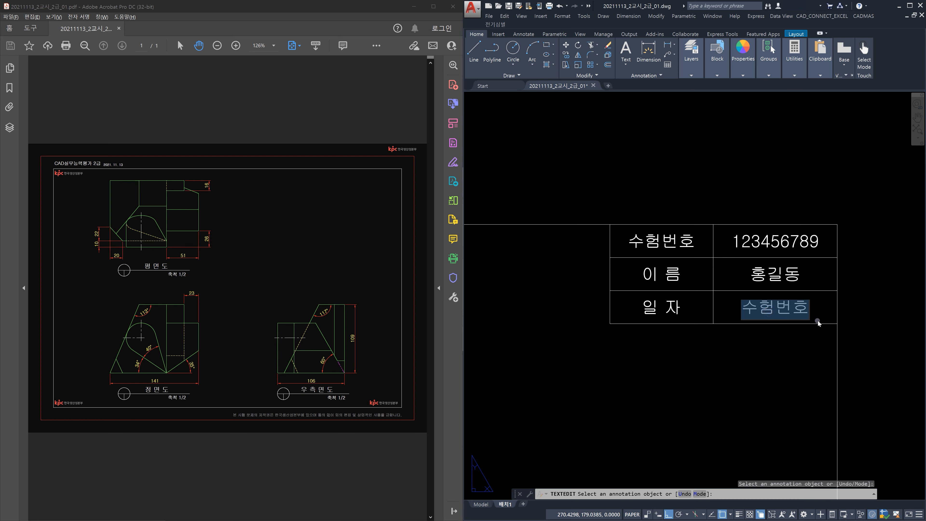
text(202)
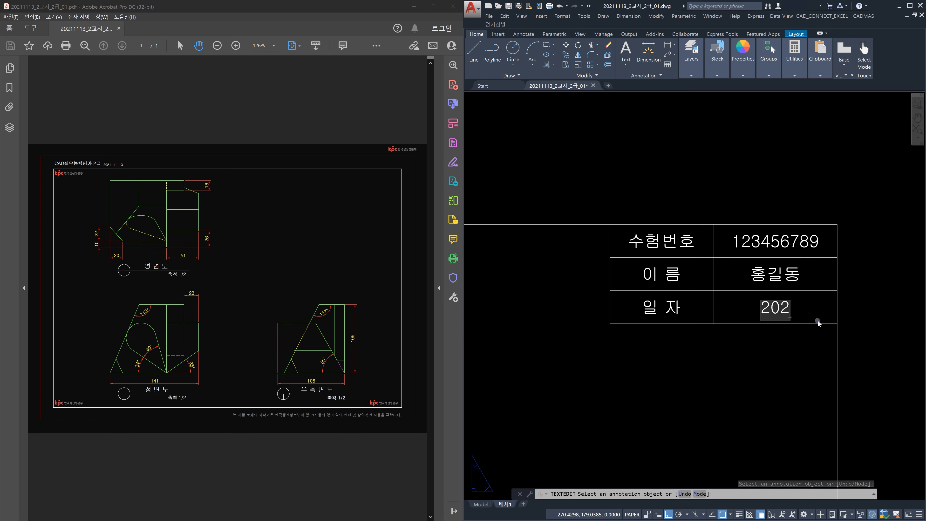
text(1.)
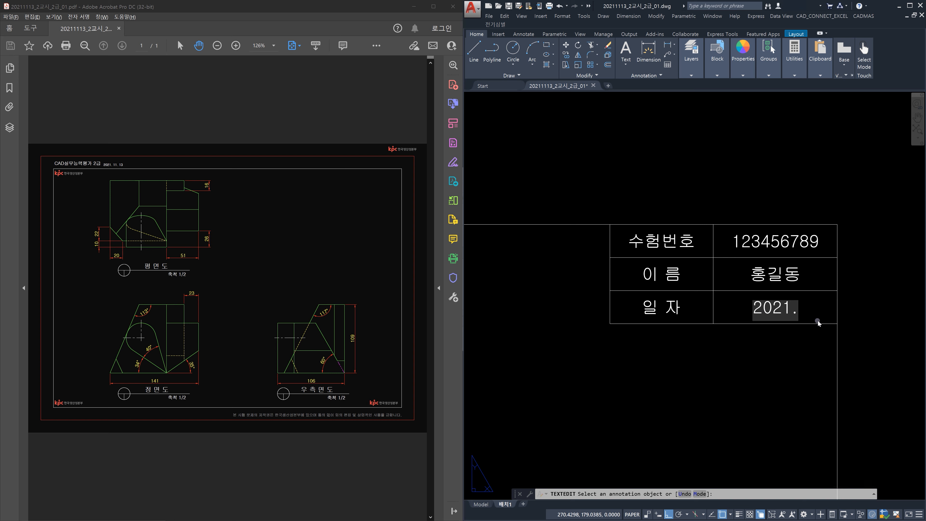
text( 11. )
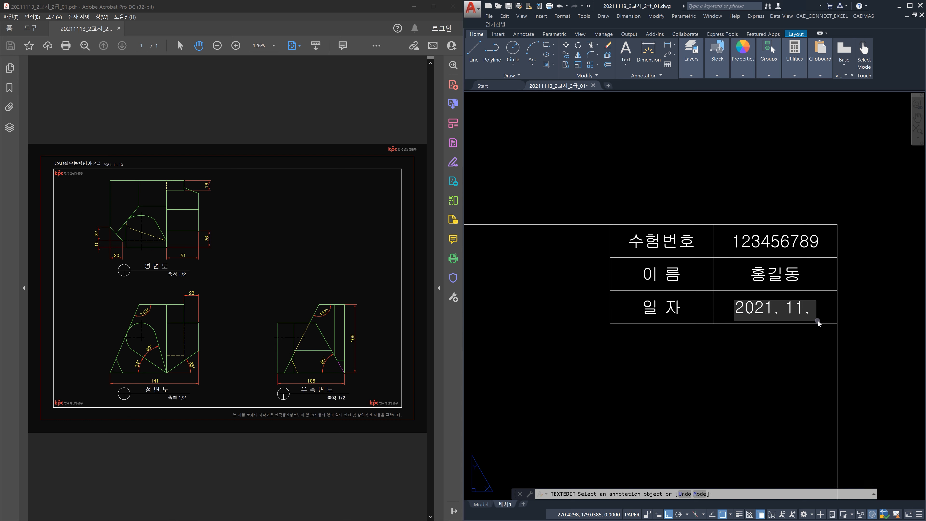
text(27)
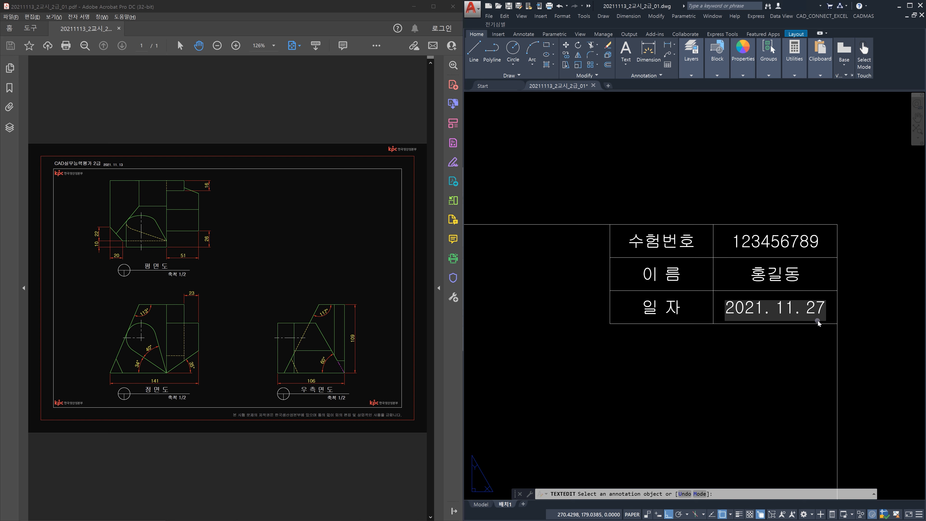
key(Return)
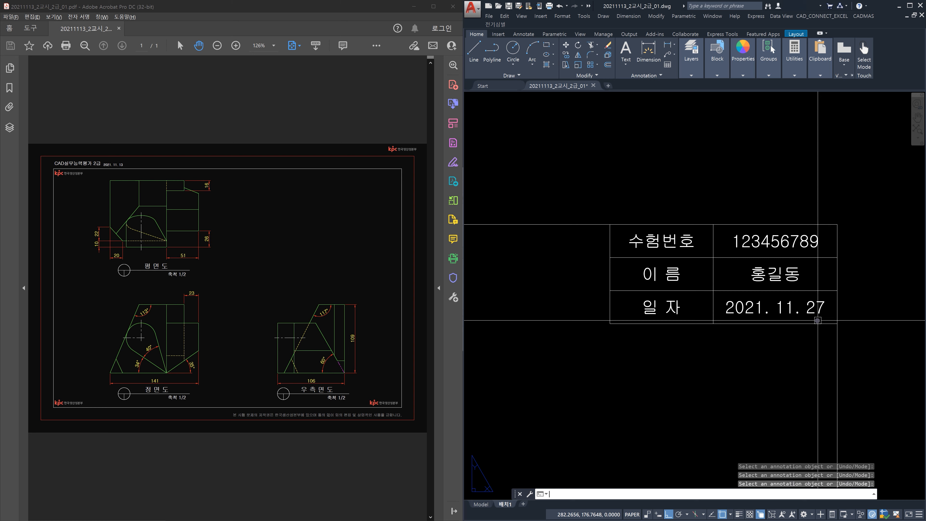
Step: Create 3 viewports with MVIEW in the default Right arrangement, spanning the border from its lower-left to its upper-right corner
scroll(818, 321, down, 6)
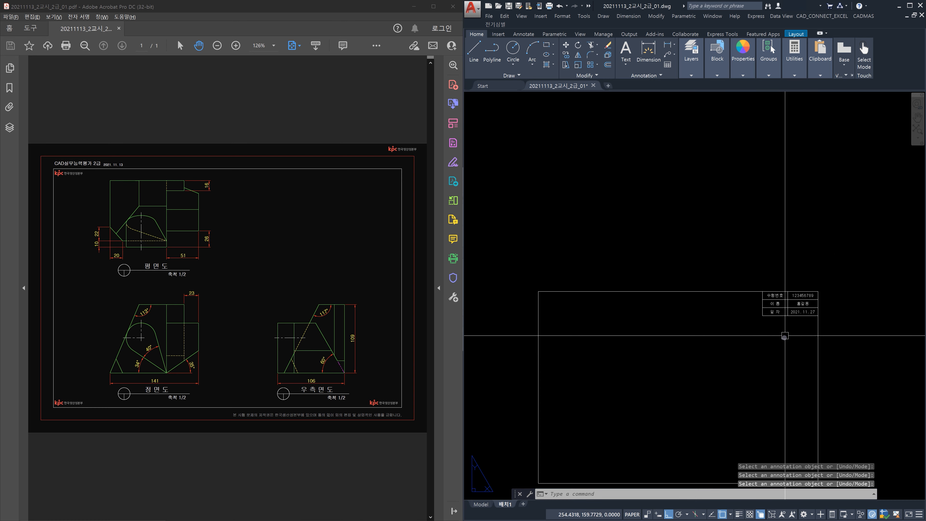
scroll(770, 298, up, 3)
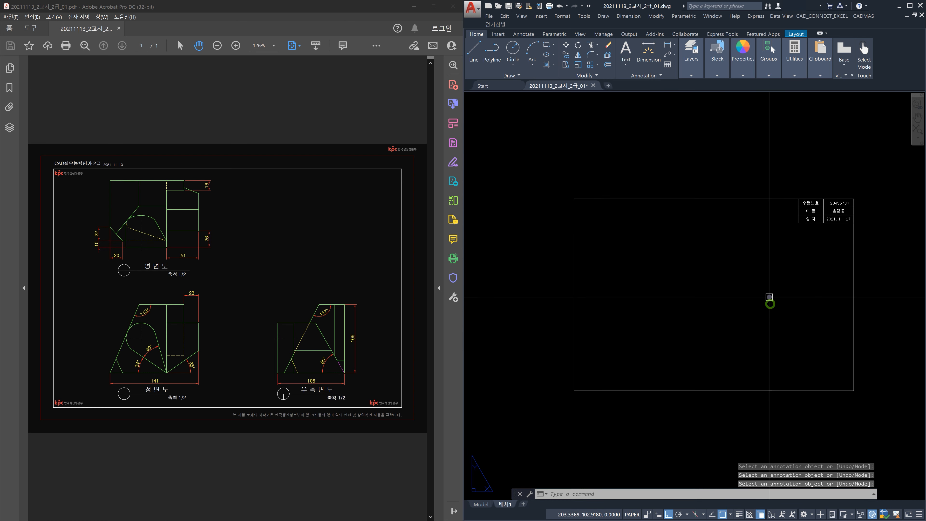
scroll(770, 298, down, 2)
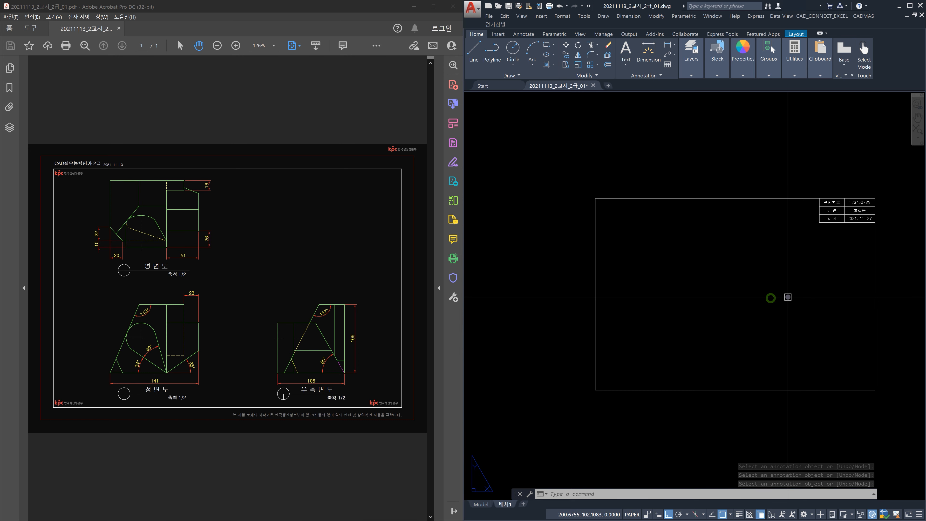
middle_drag(786, 293, 772, 287)
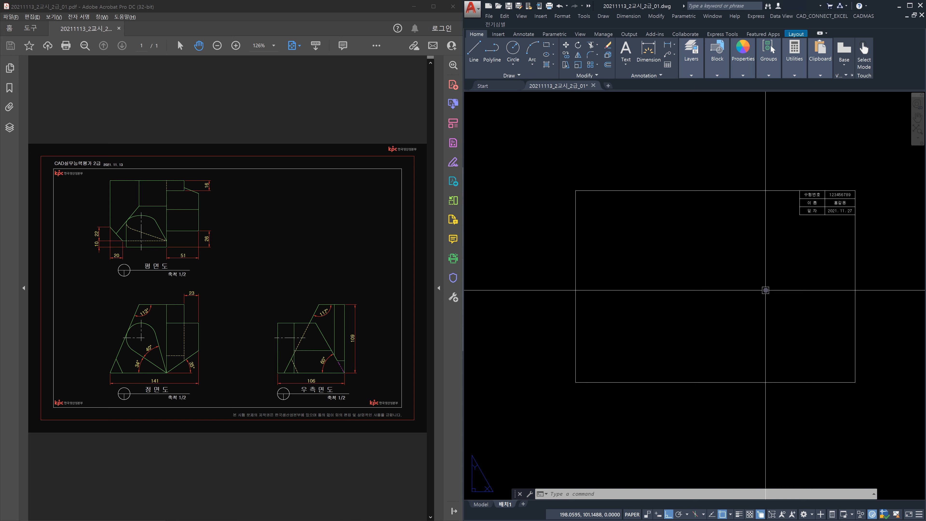
key(Escape)
key(Escape)
key(Escape)
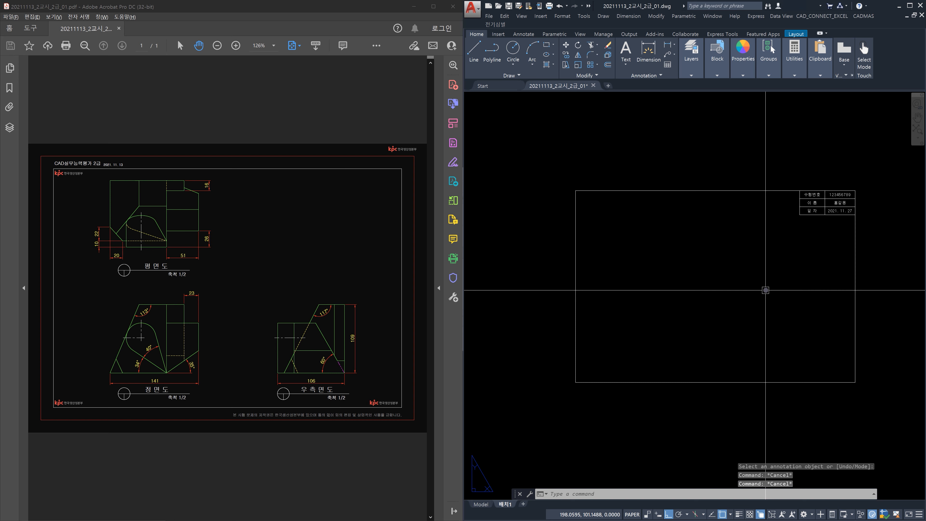
text(ㅍ)
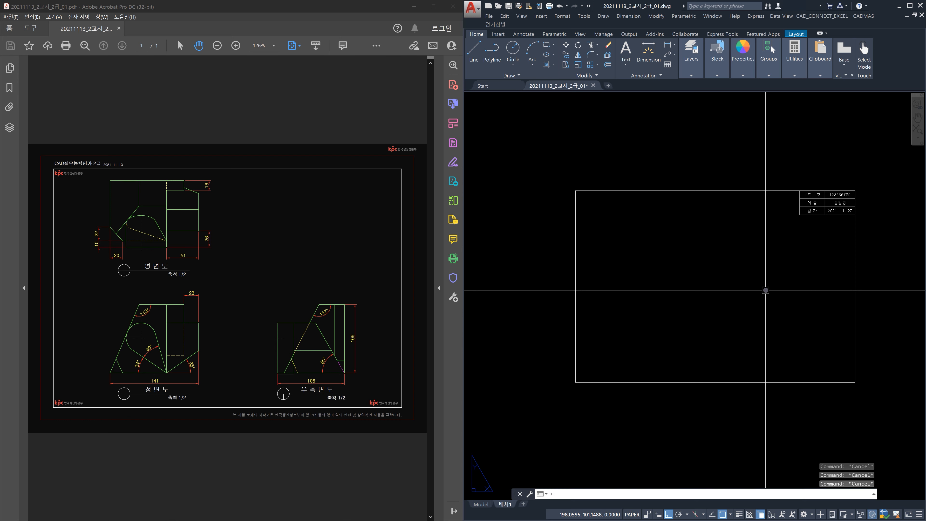
text(mv)
key(Return)
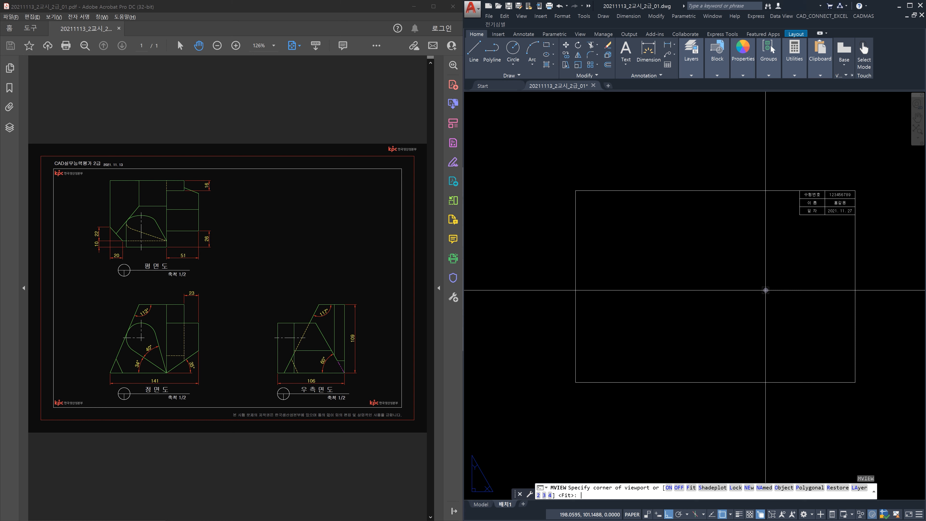
text(3)
key(Return)
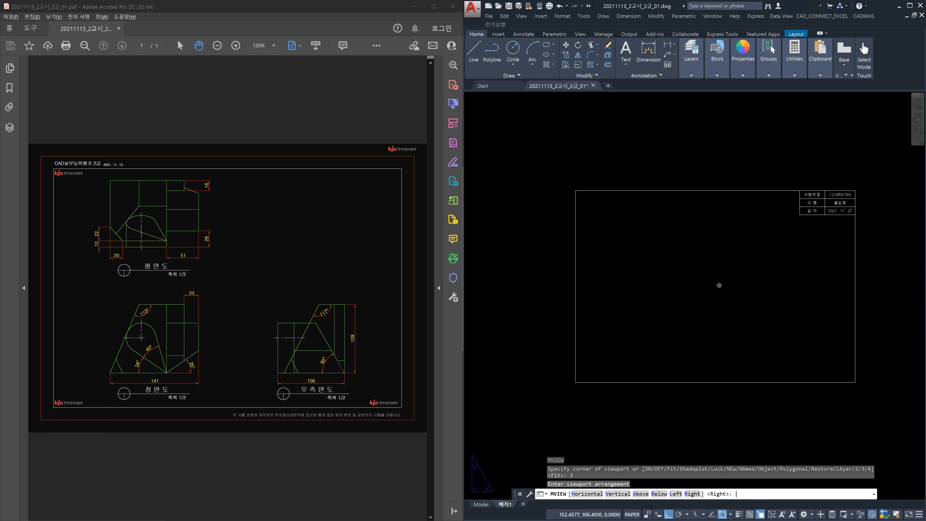
key(Return)
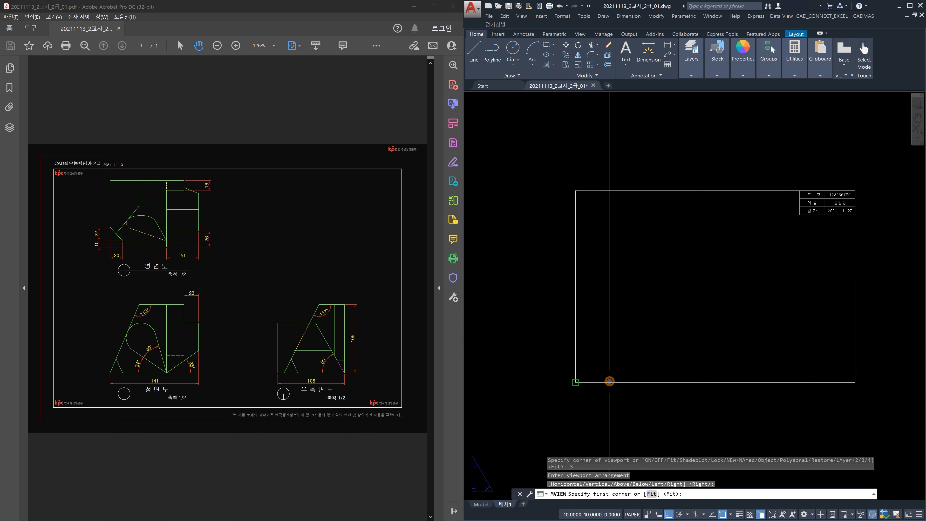
click(608, 381)
click(857, 190)
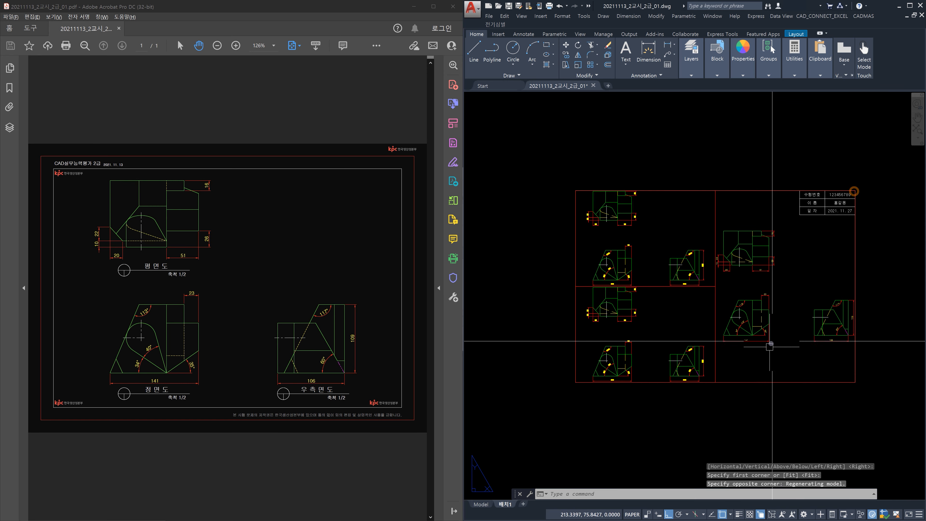
key(Escape)
key(Escape)
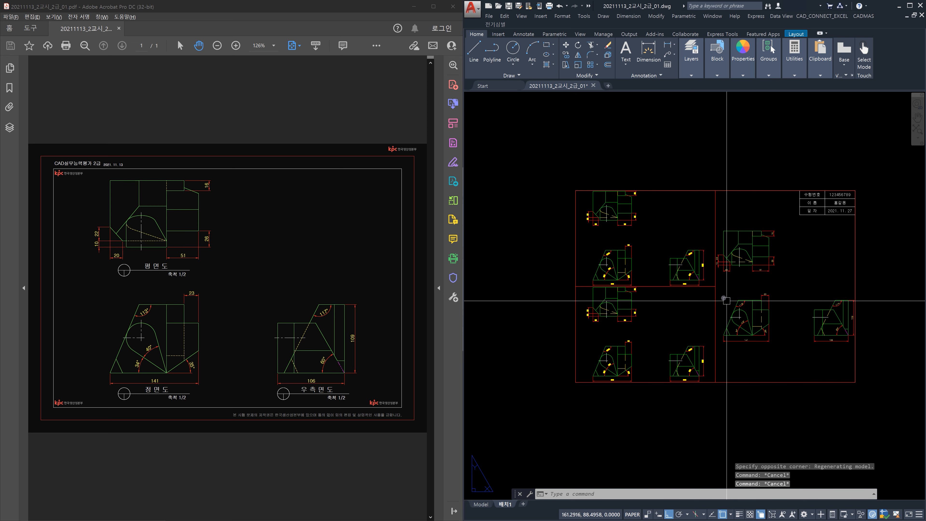
Step: Pan the model inside the upper-left viewport to center the plan view, and inside the lower-left viewport to center the front view
middle_drag(664, 255, 617, 252)
scroll(617, 253, up, 2)
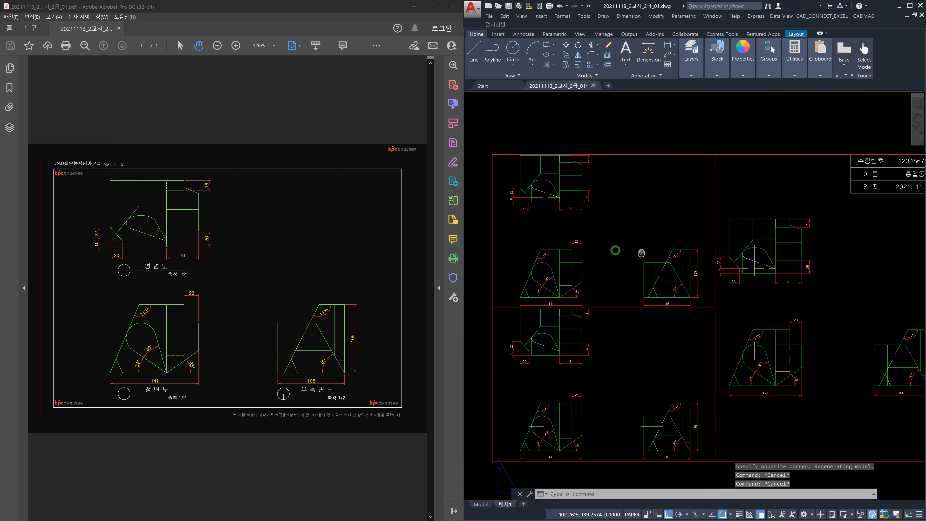
double_click(631, 221)
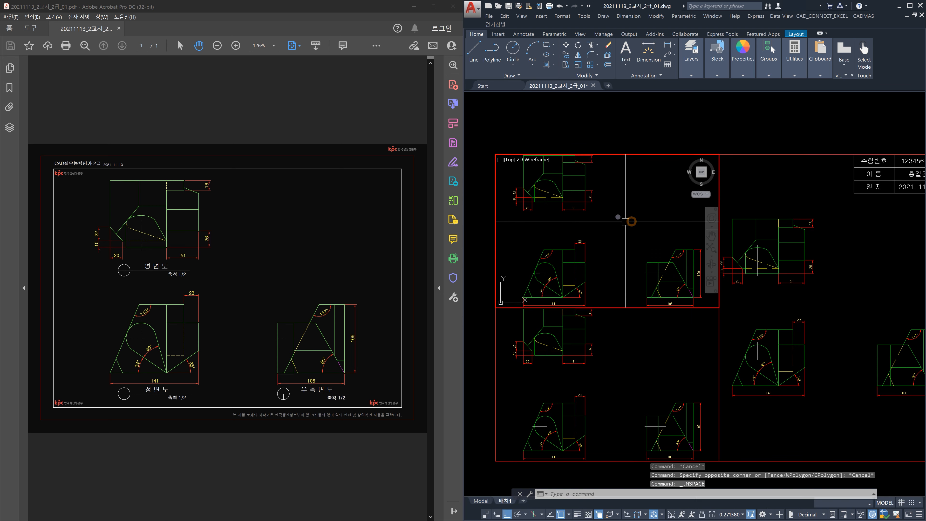
mouse_move(612, 211)
middle_down()
mouse_move(639, 248)
mouse_move(633, 237)
mouse_move(642, 235)
middle_up()
click(606, 387)
middle_drag(606, 406, 663, 360)
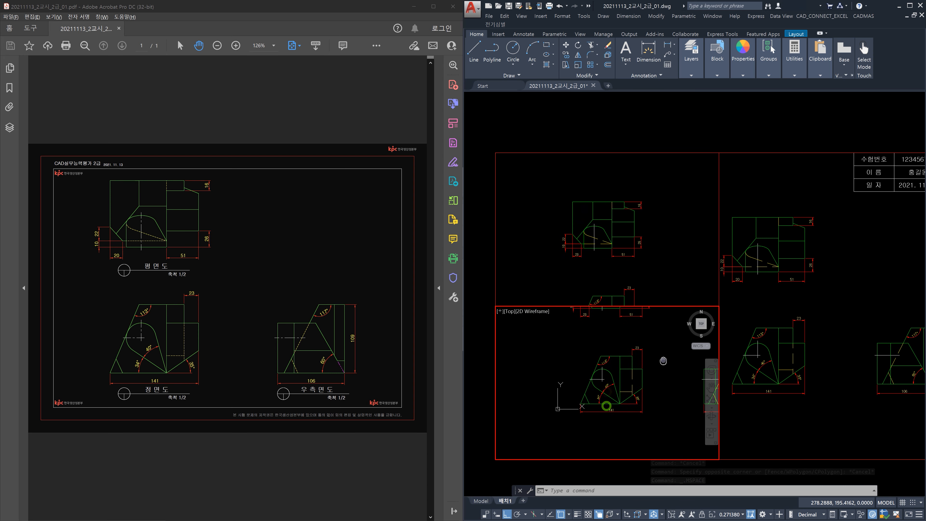
Step: Pan the model inside the right-hand viewport to bring the right-side view near its center, and return to paper space
click(847, 402)
middle_drag(874, 420, 793, 356)
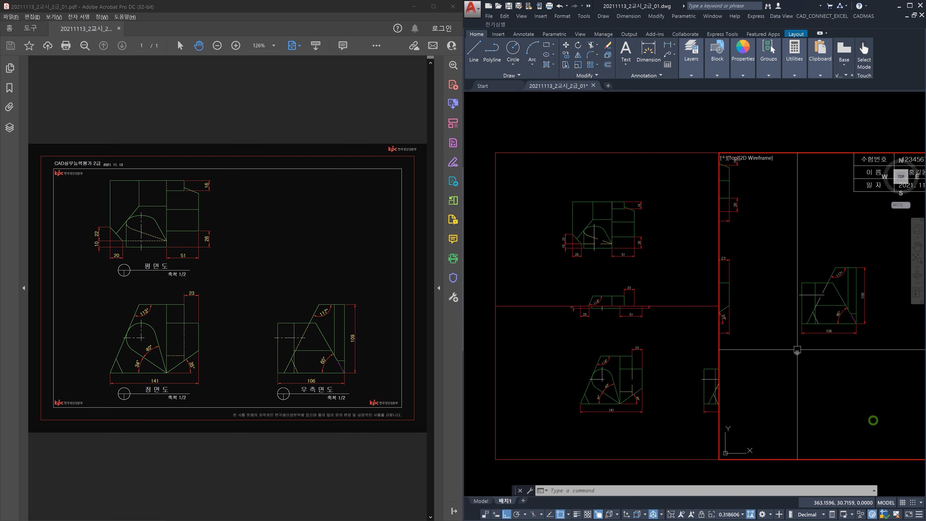
double_click(741, 115)
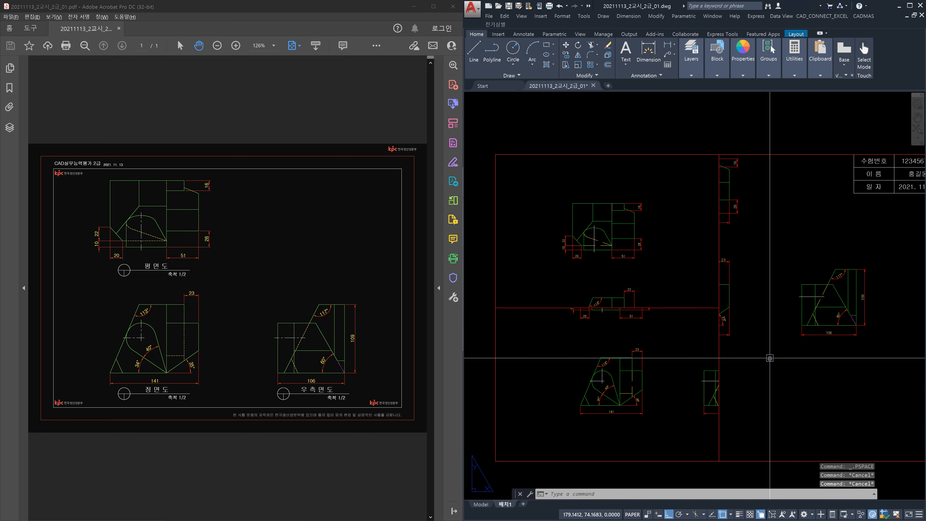
Step: Set the scale of all three viewports to 1:2 and clear the selection
click(782, 363)
click(656, 232)
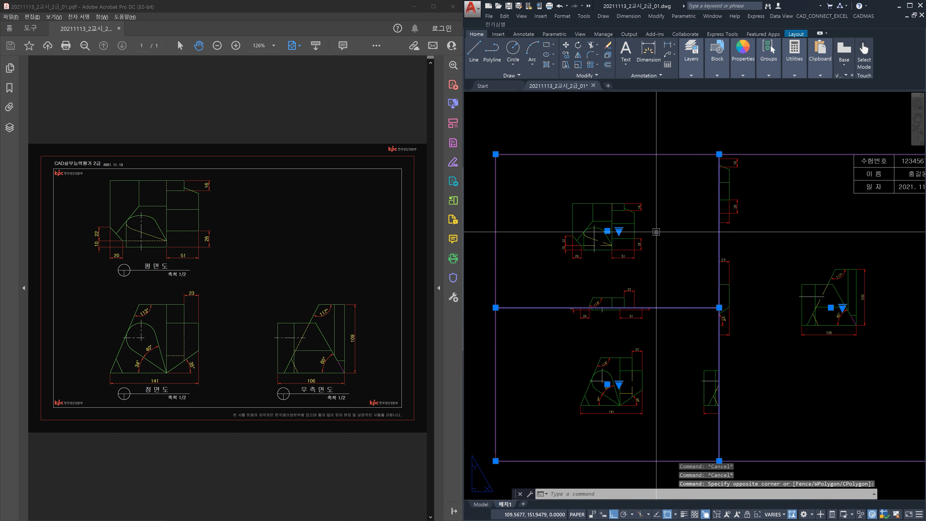
click(785, 515)
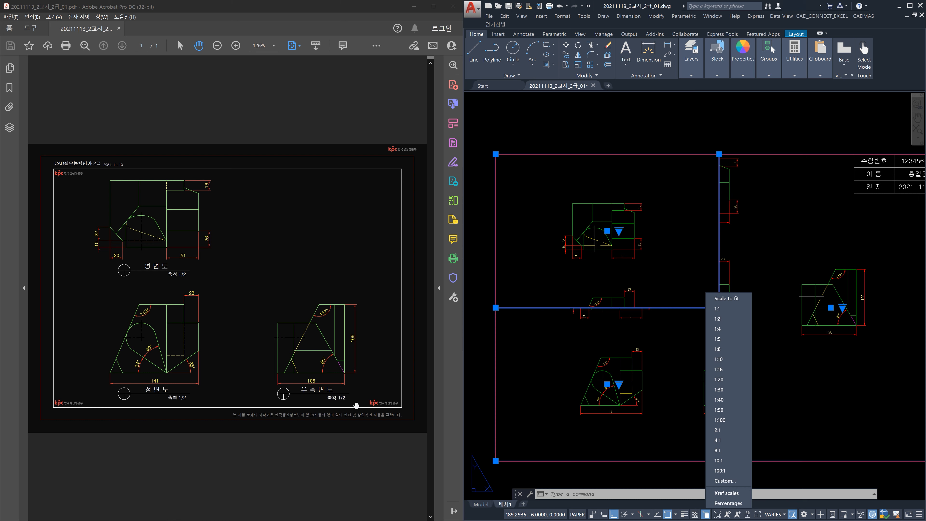
click(725, 321)
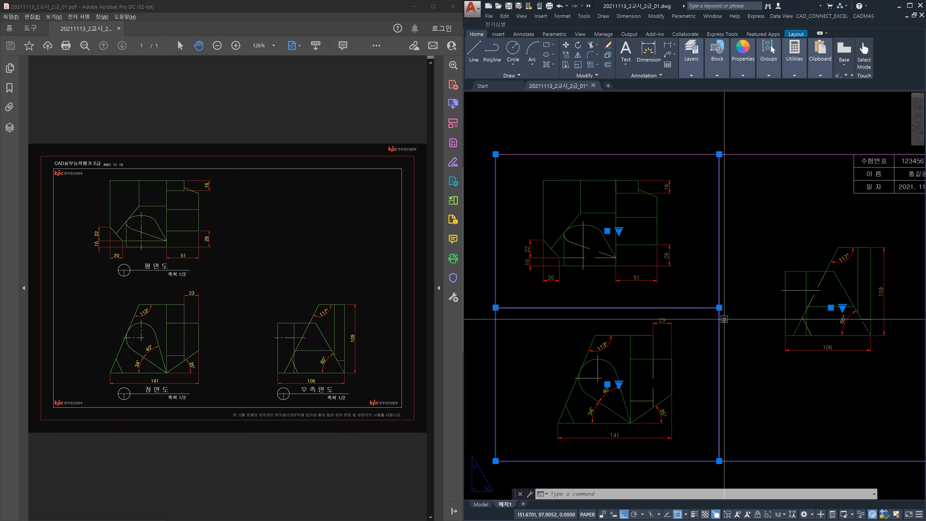
key(Escape)
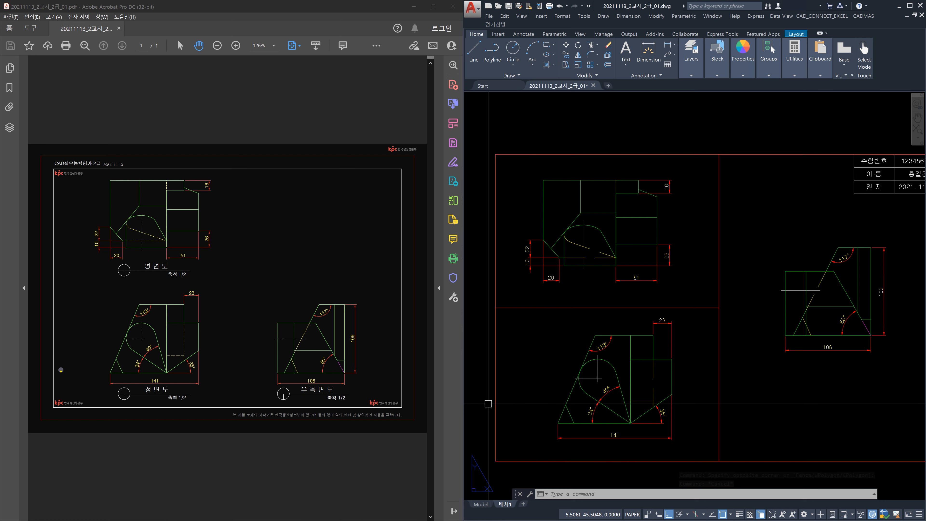
drag(104, 374, 104, 367)
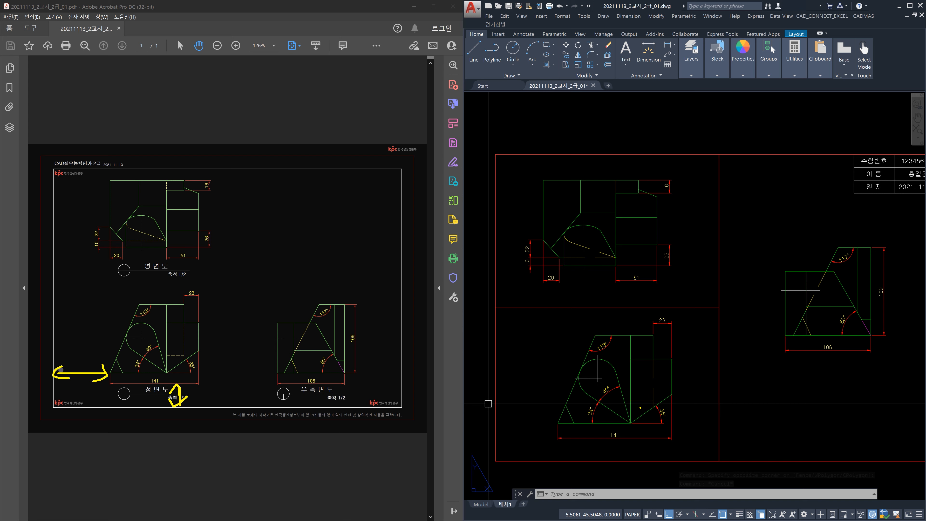
key(Escape)
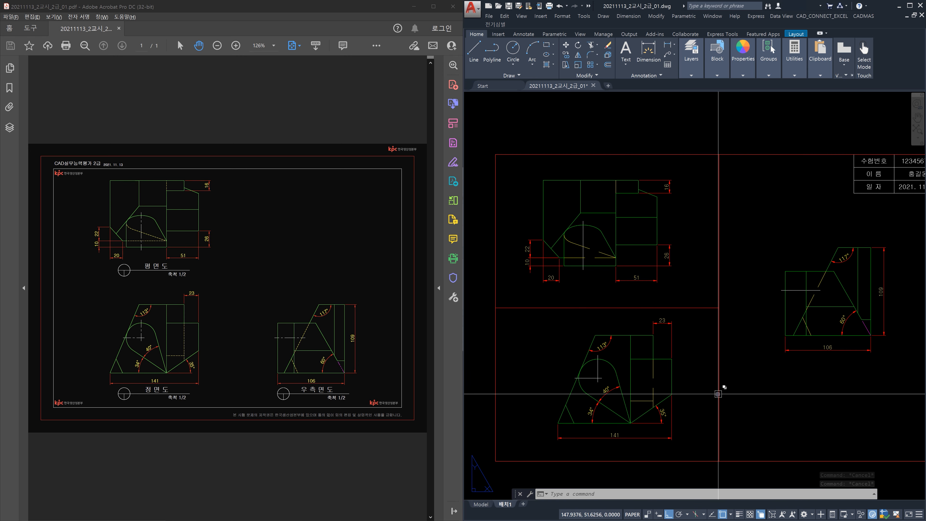
Step: Shift the front view slightly upward in the lower-left viewport and the plan view slightly upward in the upper-left viewport
double_click(705, 388)
middle_drag(694, 397, 666, 408)
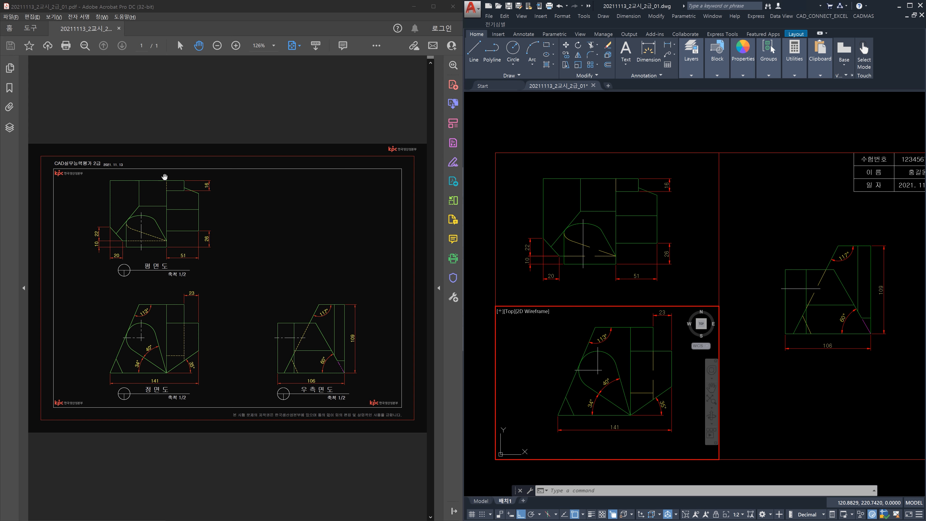
click(688, 246)
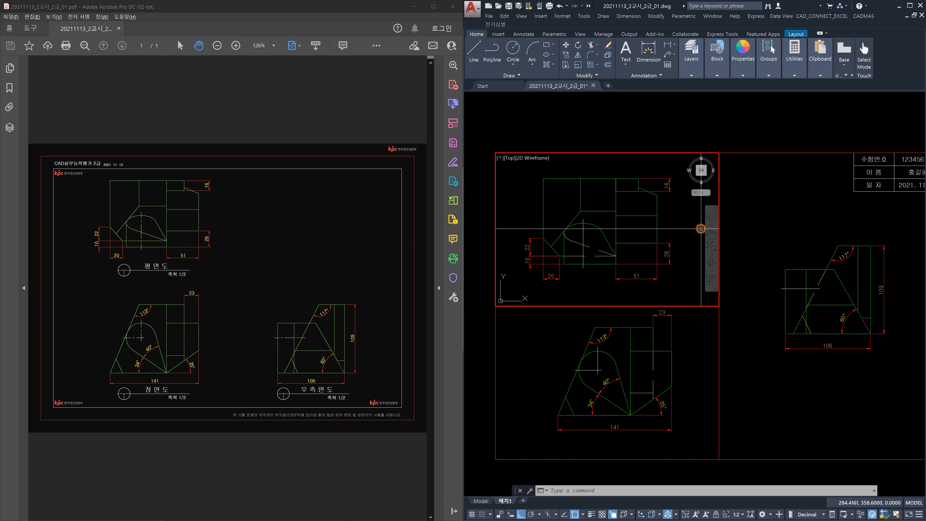
middle_drag(683, 260, 685, 251)
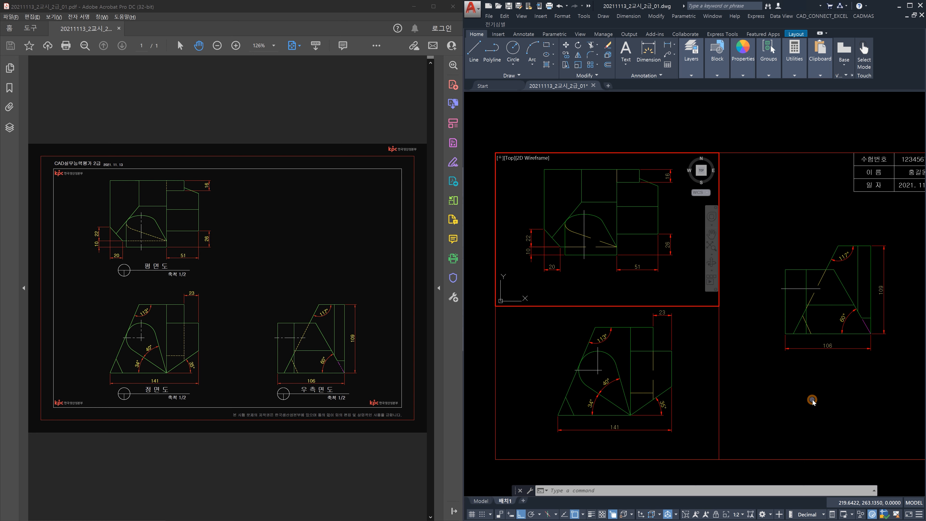
Step: Nudge the right-side view slightly within the right-hand viewport and return to paper space
click(812, 401)
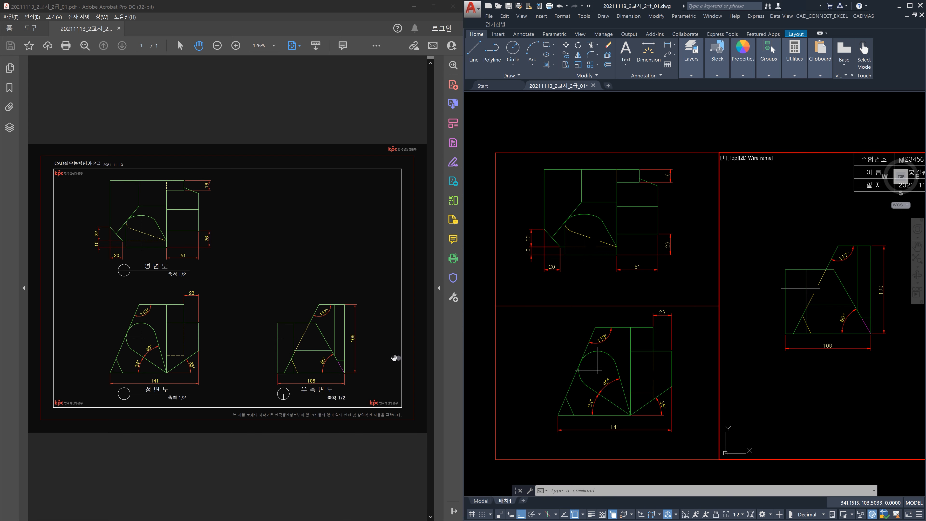
double_click(770, 129)
middle_drag(812, 188, 753, 187)
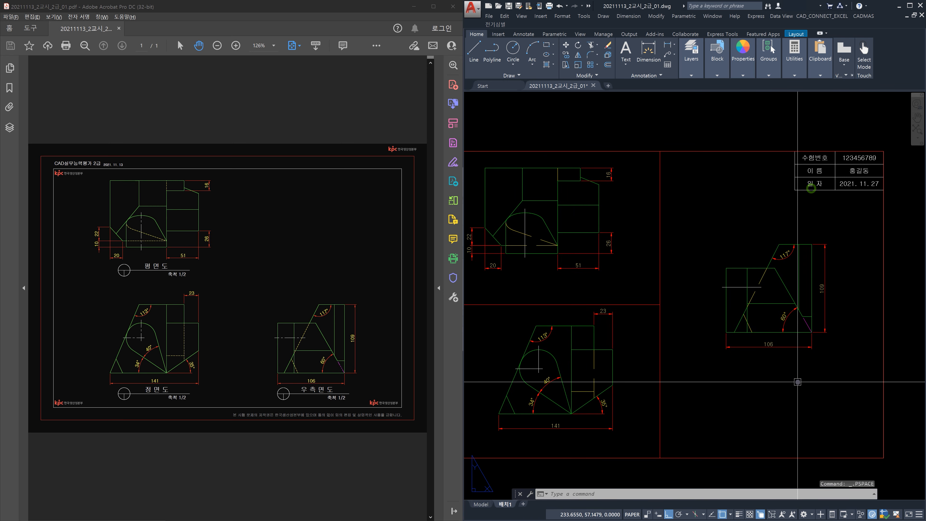
double_click(797, 382)
middle_drag(788, 389, 784, 390)
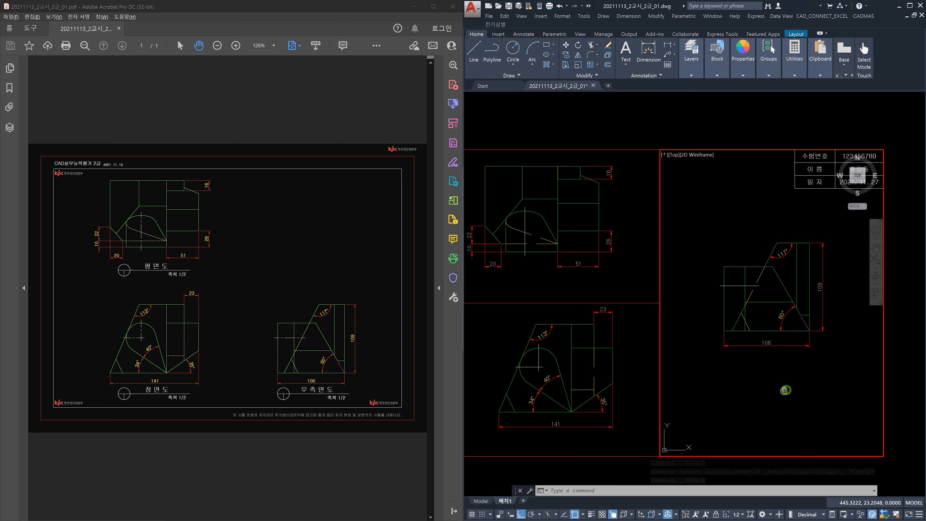
double_click(736, 137)
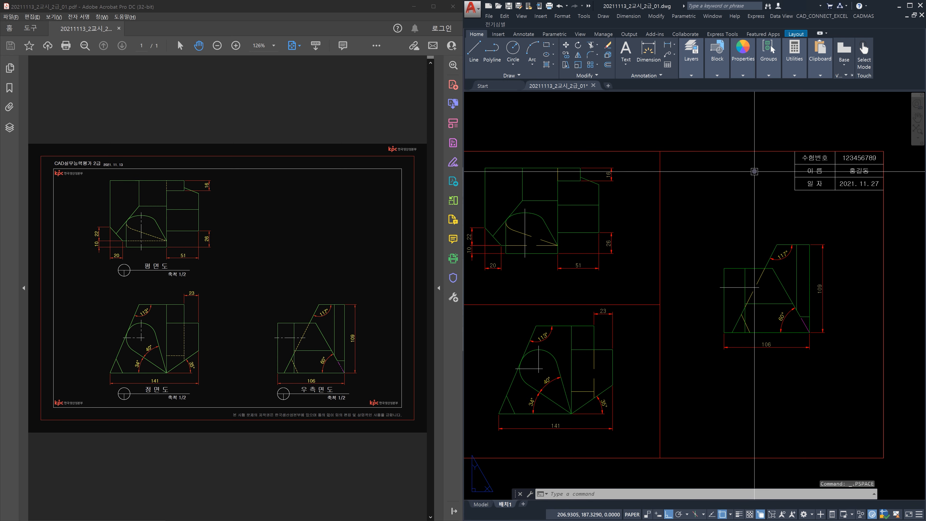
Step: Activate the right-hand viewport at close zoom, and return to paper space with the PS command
scroll(747, 314, up, 4)
middle_drag(624, 311, 844, 321)
double_click(783, 299)
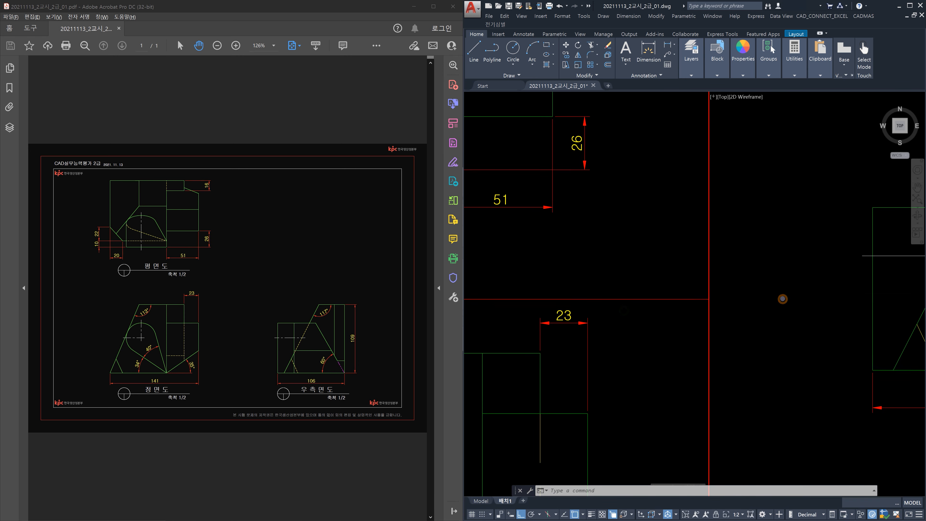
text(ps)
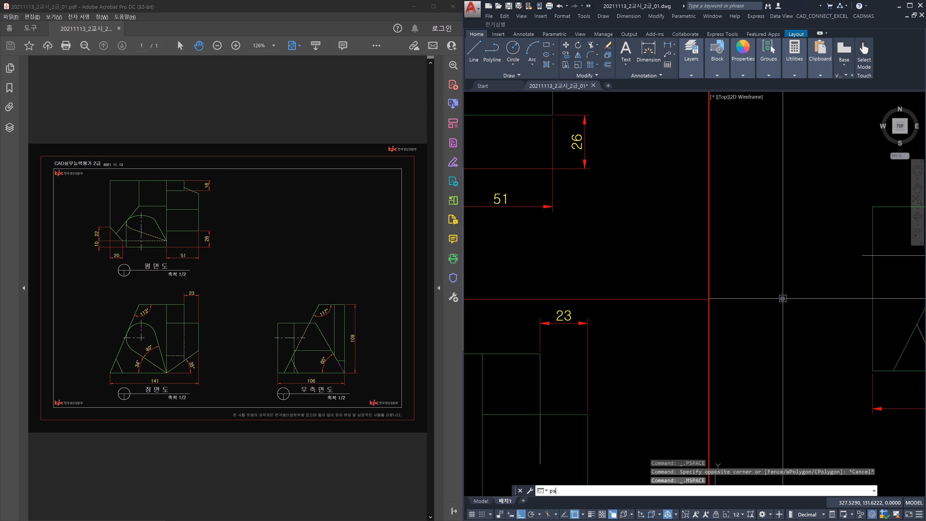
key(Return)
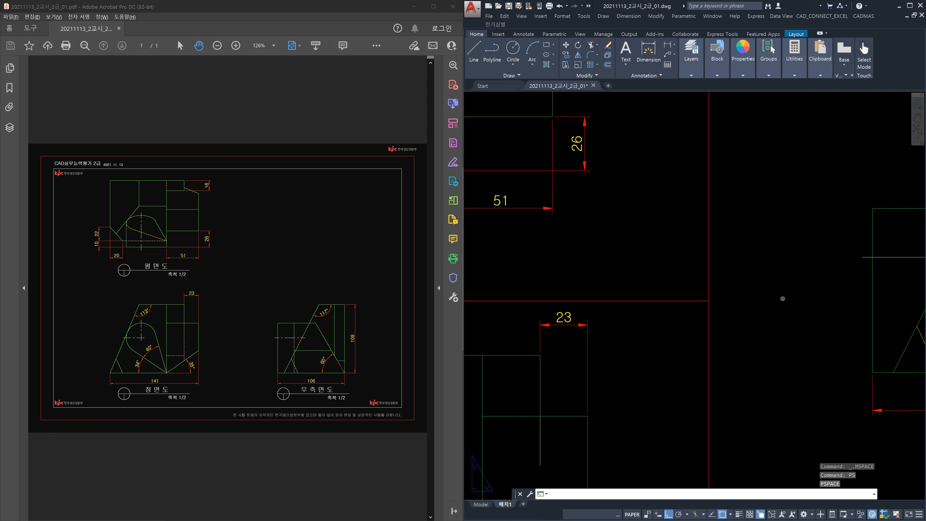
key(Escape)
scroll(780, 300, down, 6)
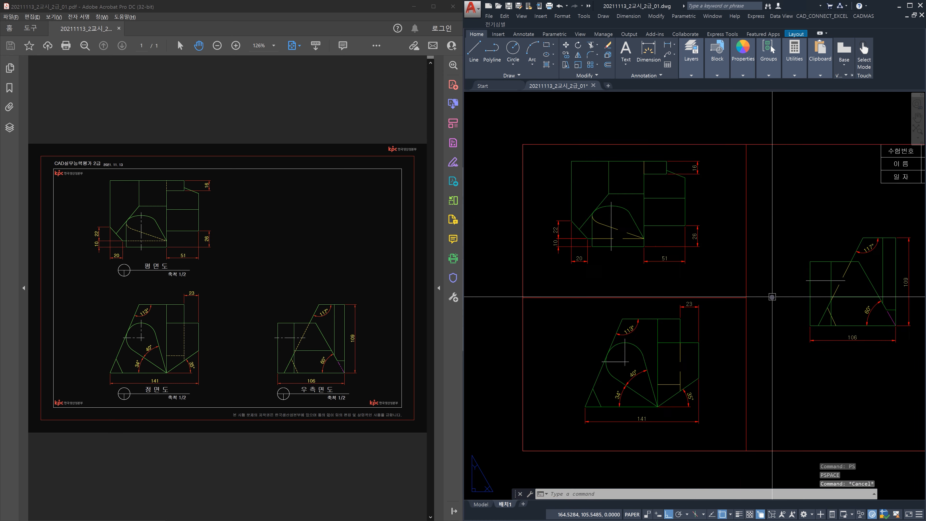
scroll(792, 296, up, 4)
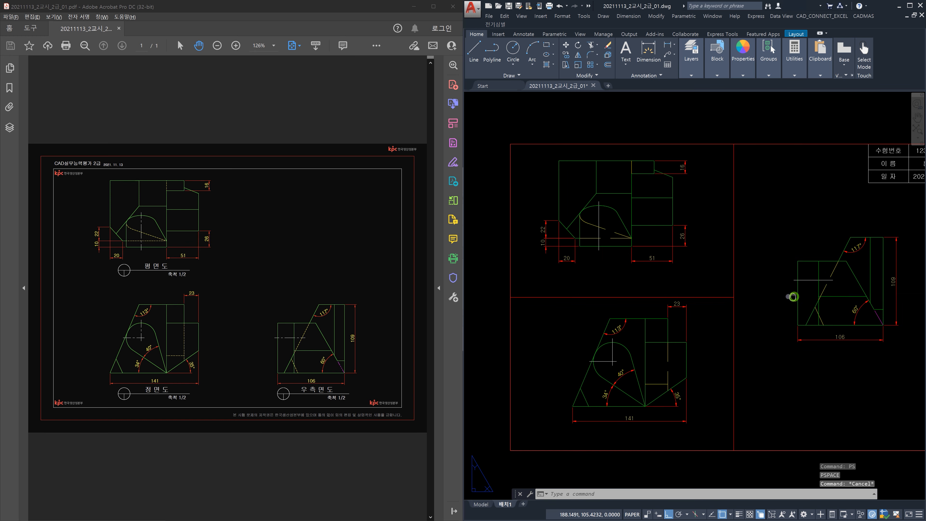
middle_drag(747, 296, 755, 313)
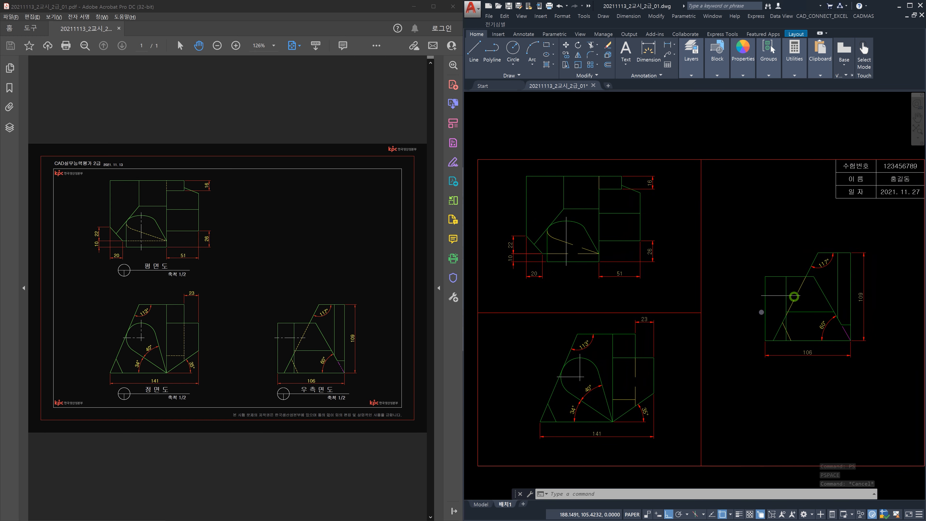
middle_drag(752, 345, 753, 321)
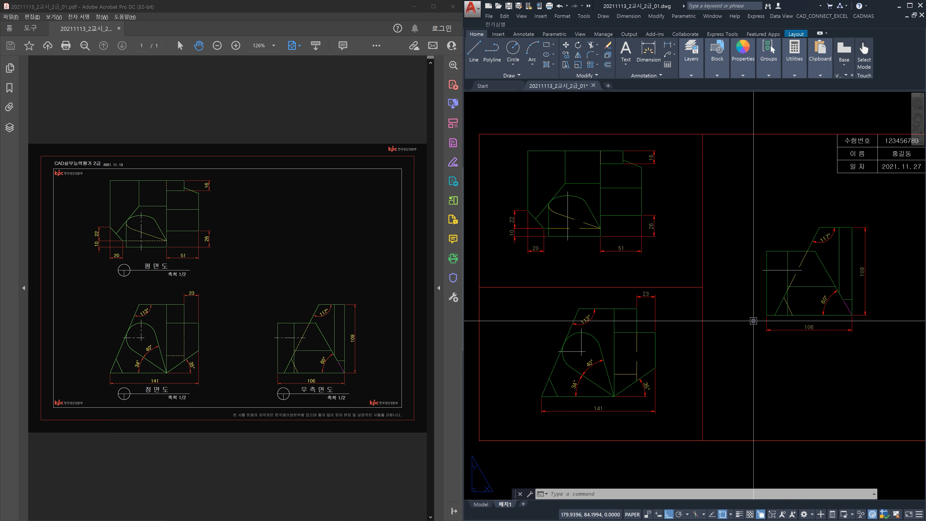
Step: Run MVSETUP with Align Horizontal and set the basepoint at an endpoint of the front view's top edge in the lower-left viewport
text(mv)
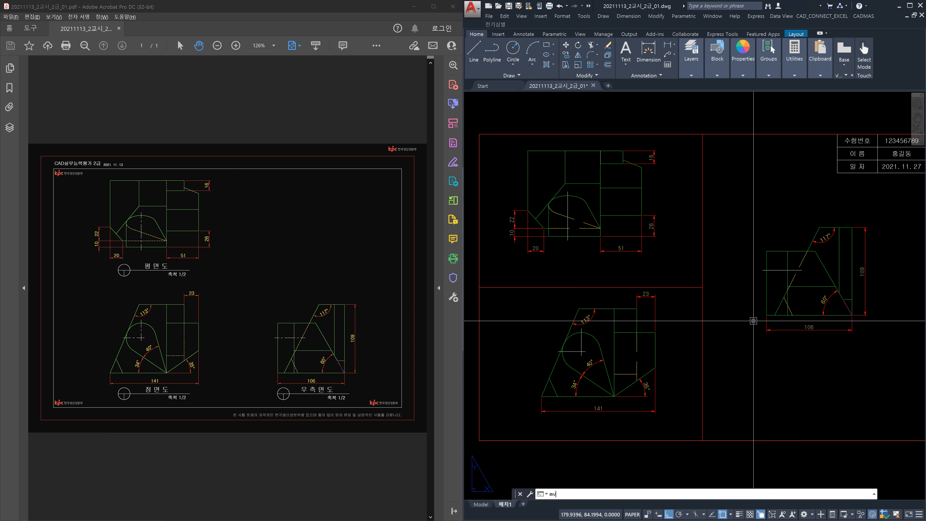
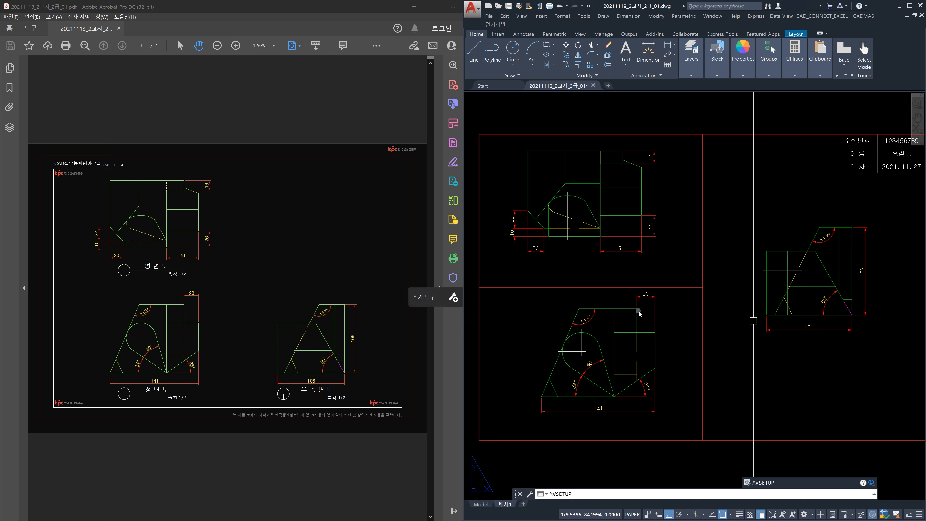
key(Return)
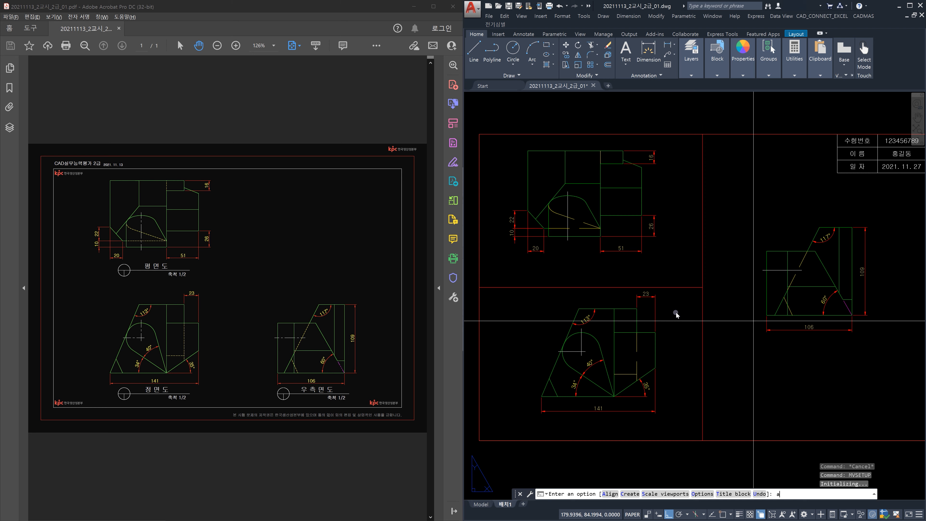
key(Return)
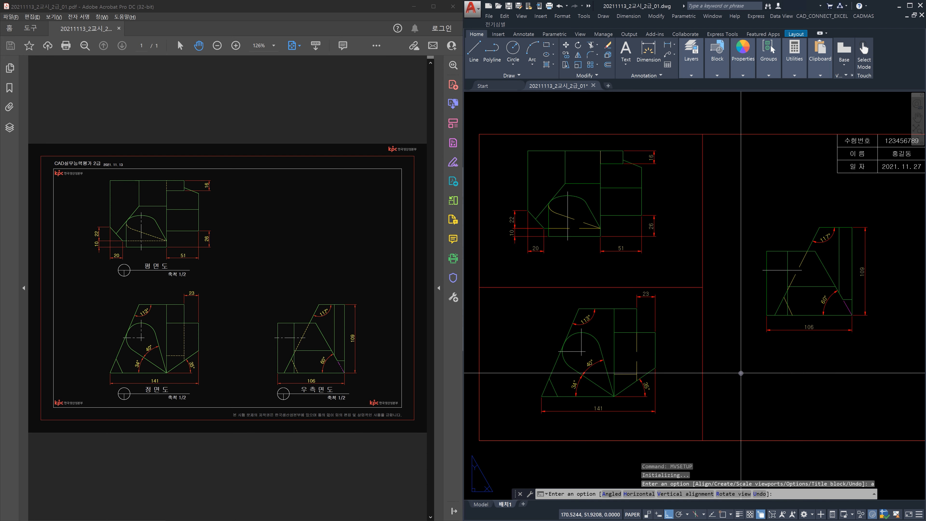
text(h)
key(Return)
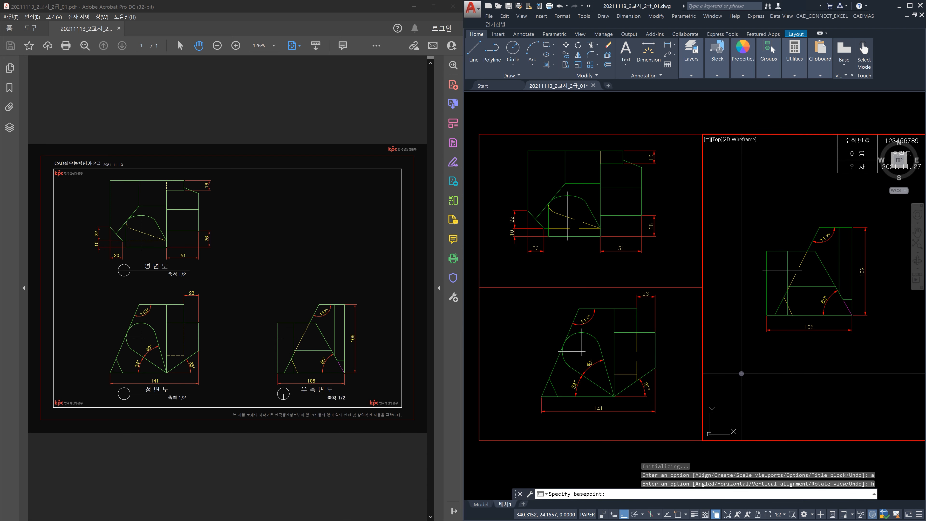
click(582, 427)
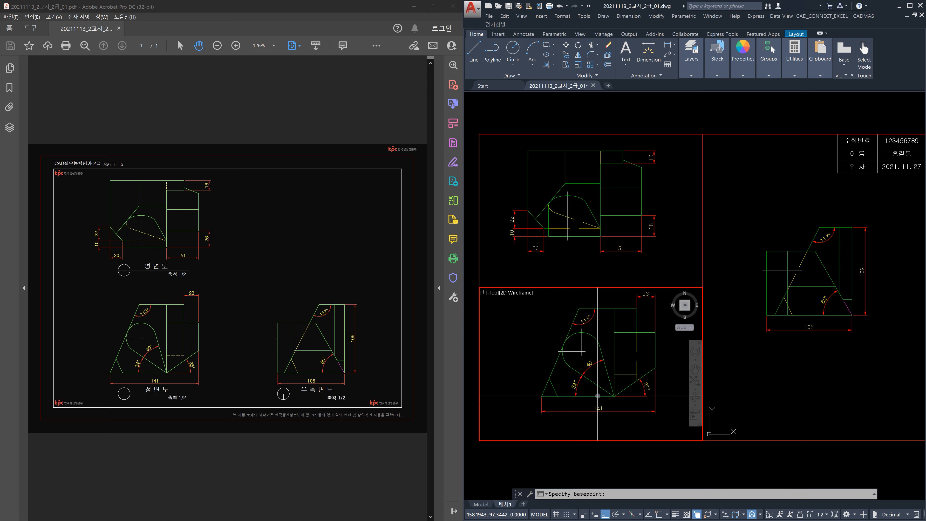
key(F8)
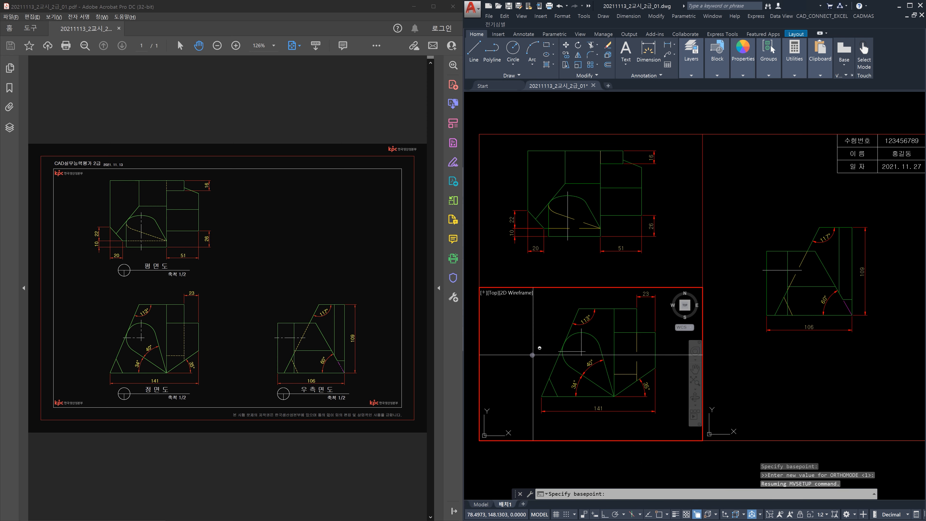
shift+right_click(533, 175)
click(555, 223)
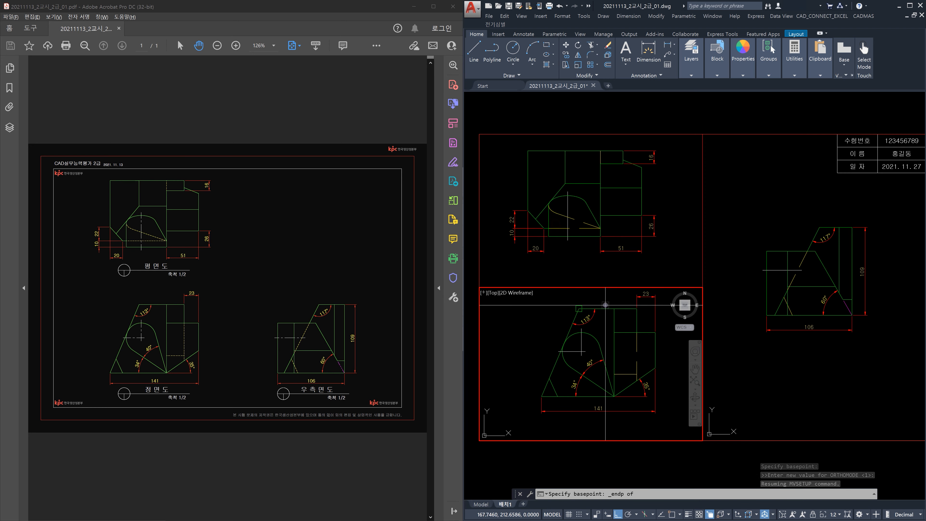
click(608, 309)
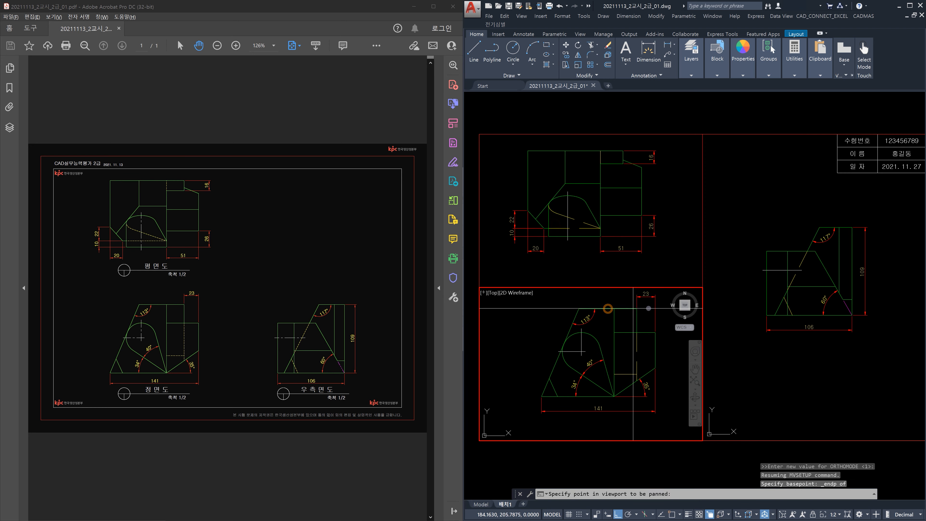
Step: Align the right-side view horizontally with the front view, using an endpoint of its top edge as the point to pan
click(826, 364)
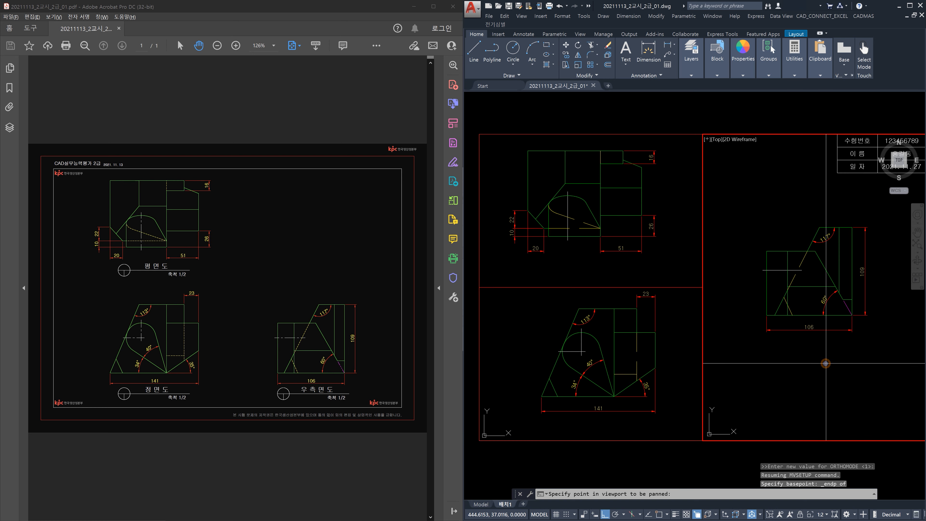
shift+right_click(825, 364)
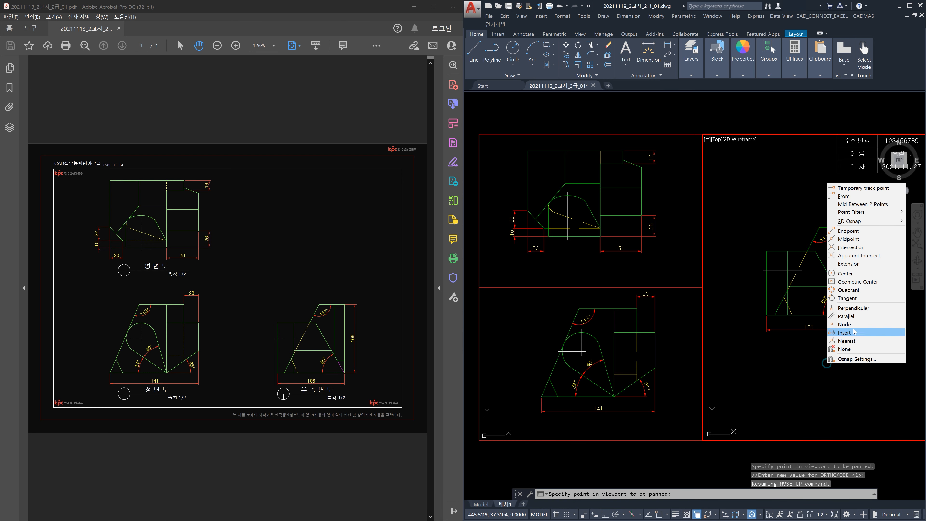
click(853, 231)
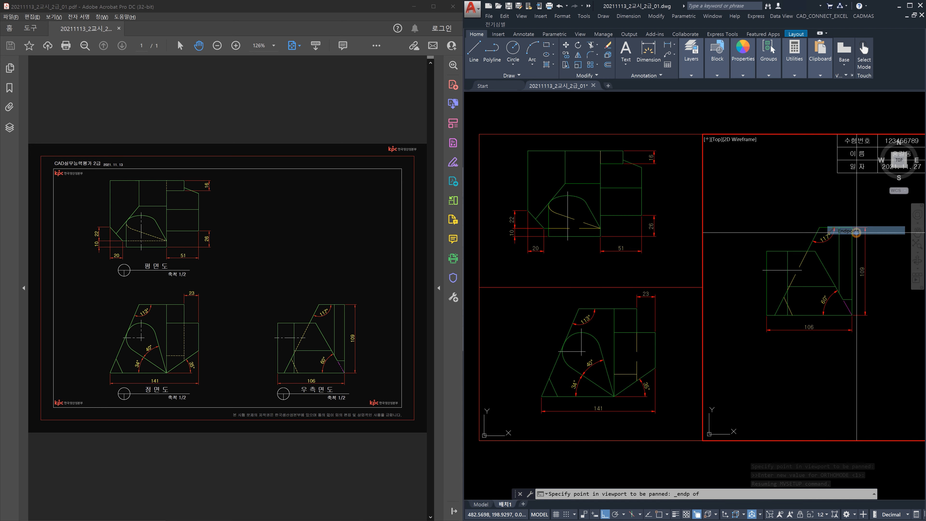
click(845, 225)
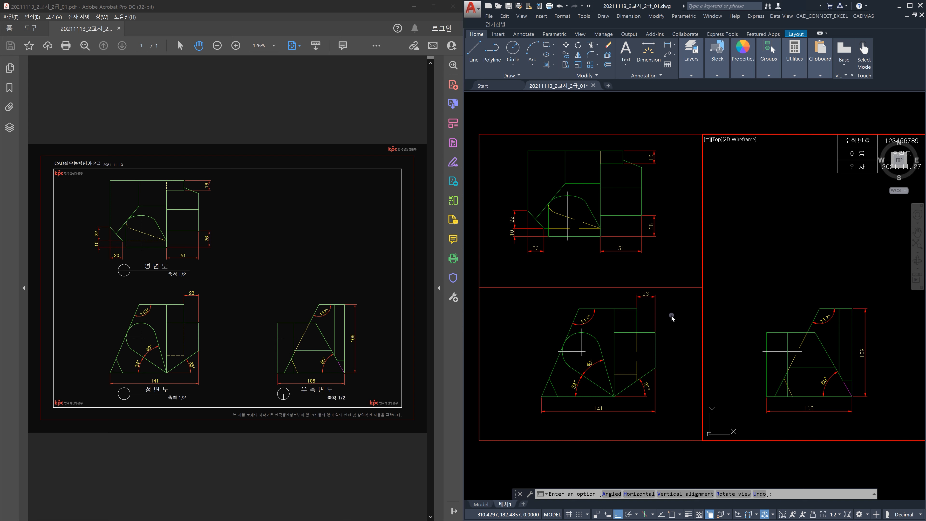
Step: Choose Vertical alignment in MVSETUP and set the basepoint at the lower-left corner endpoint of the front view
text(v)
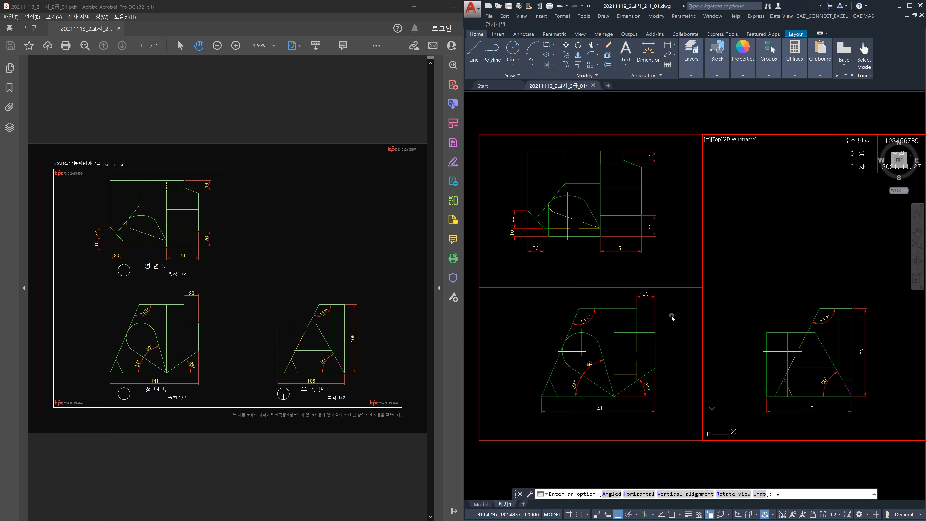
key(Return)
click(672, 319)
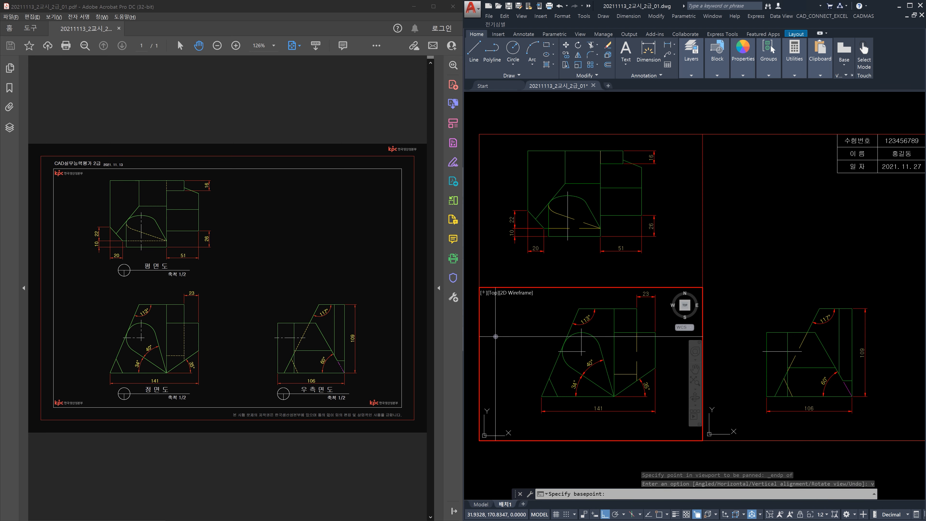
key(F8)
shift+right_click(495, 337)
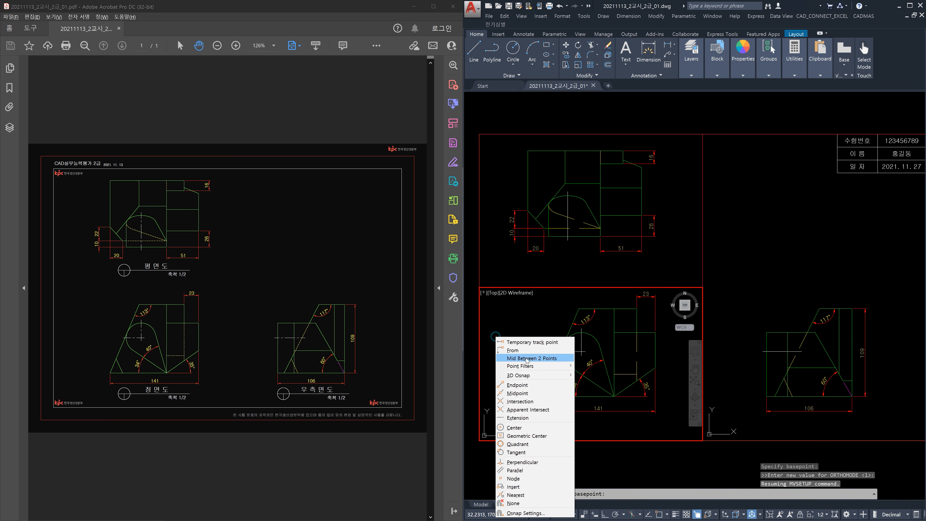
click(527, 385)
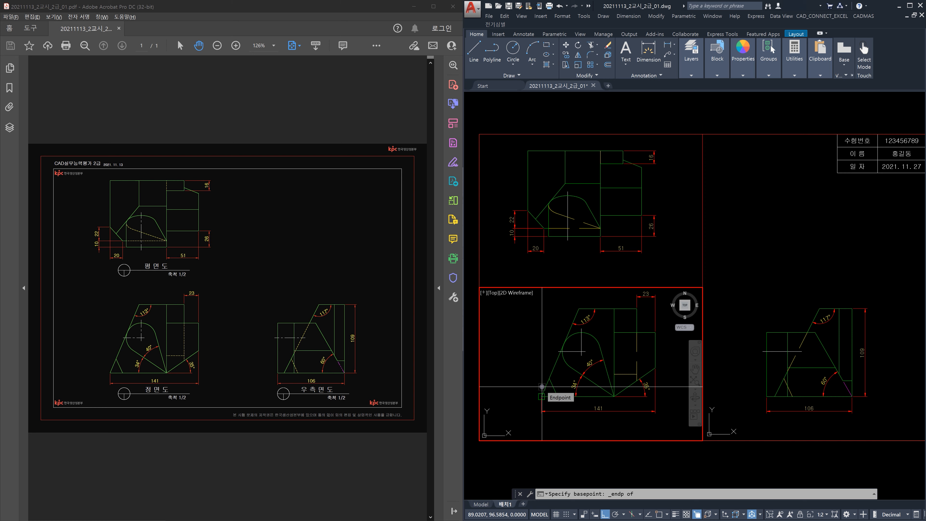
click(542, 386)
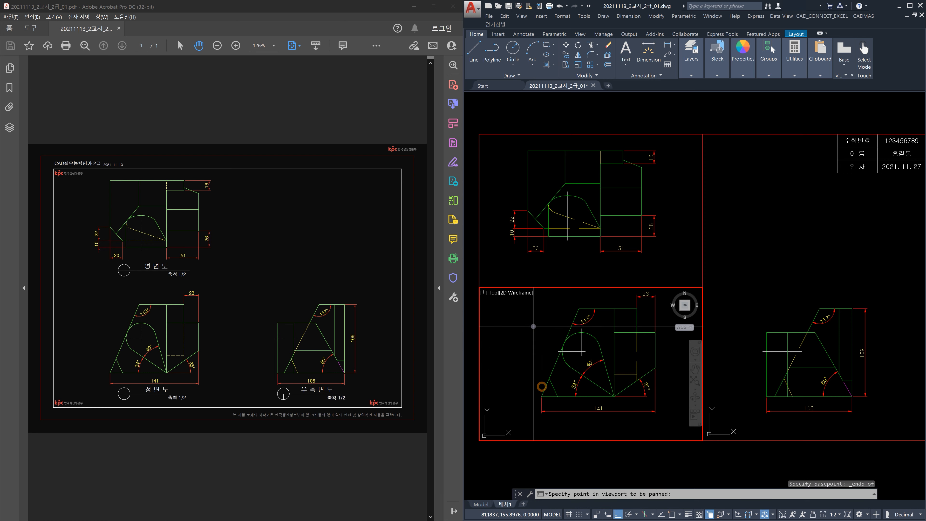
Step: Align the plan view vertically with the front view using an endpoint of its left edge, and return to paper space
click(513, 203)
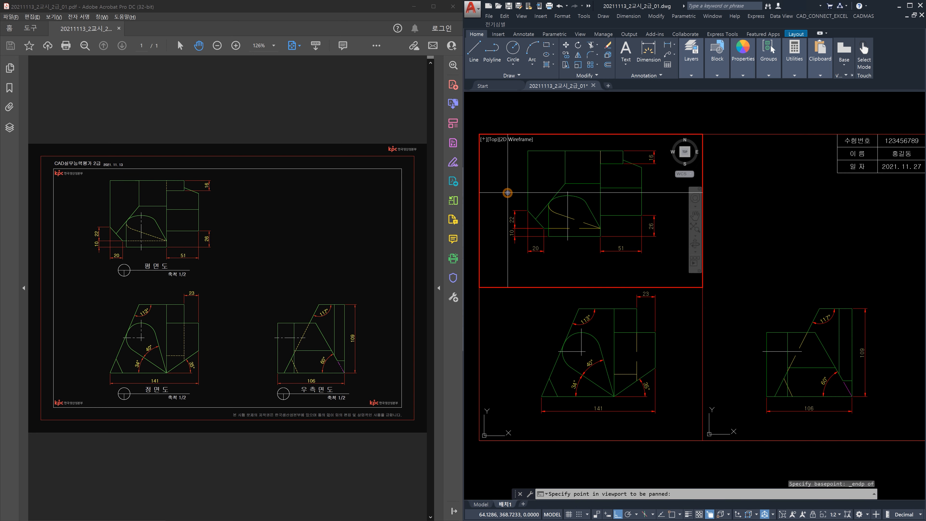
shift+right_click(510, 179)
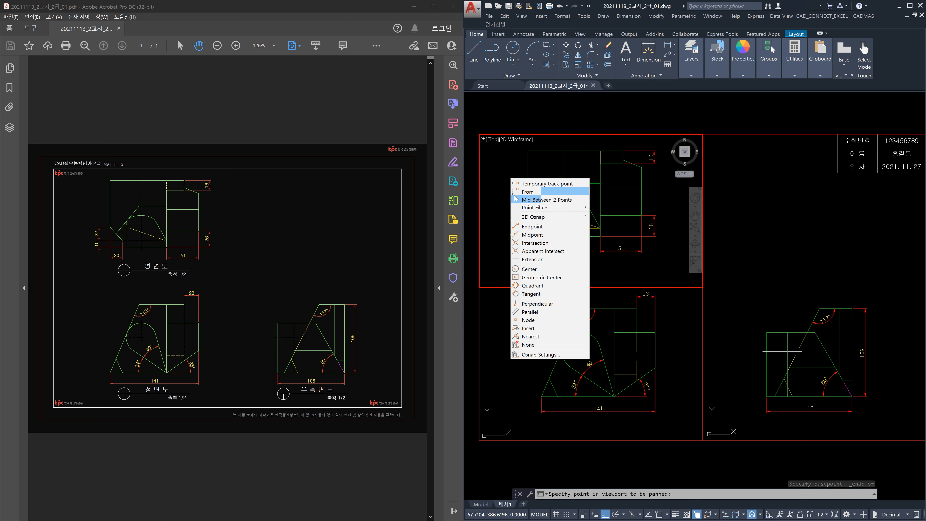
click(527, 227)
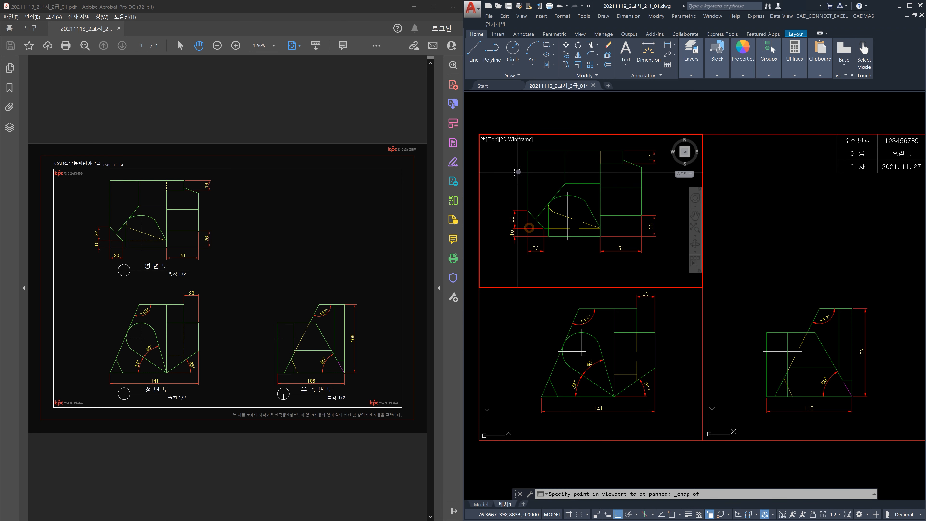
click(529, 226)
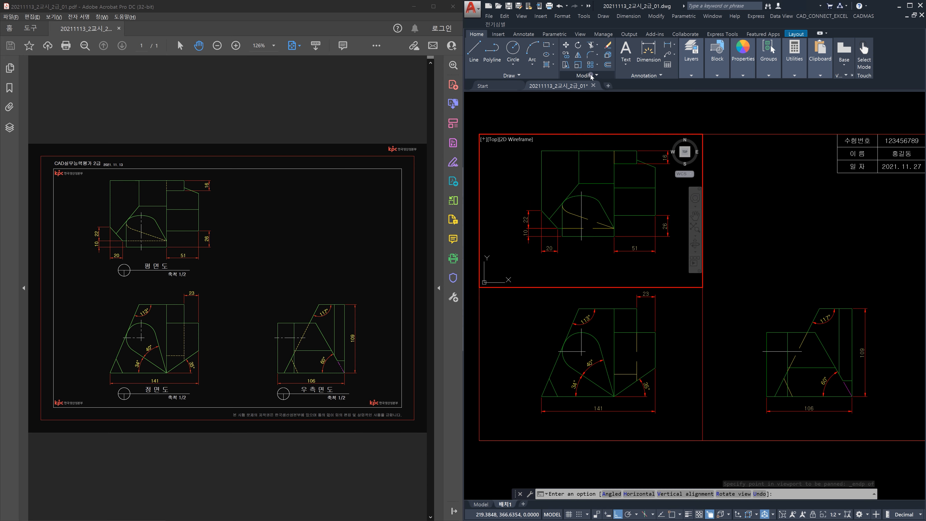
click(678, 105)
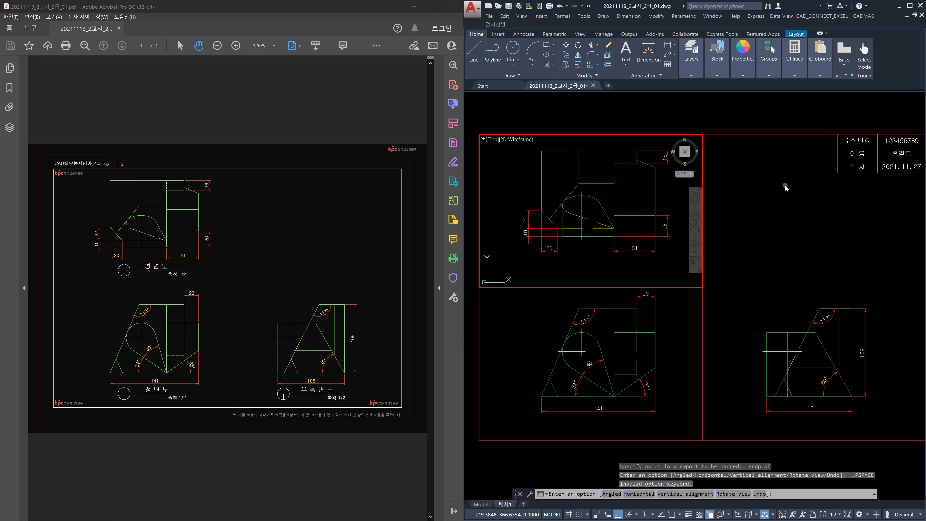
key(Escape)
double_click(721, 105)
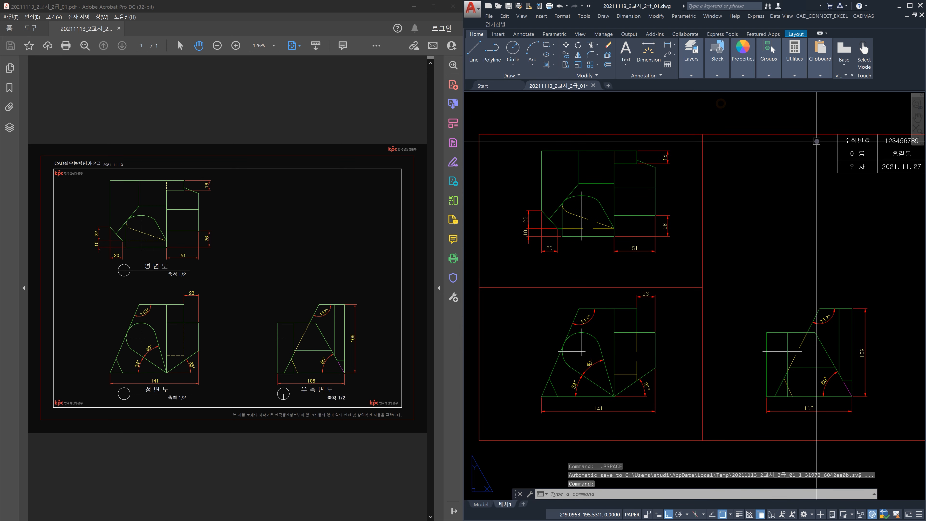
Step: Select all three viewport frames on the full layout and move them to the 뷰포트 layer
text(z)
key(Return)
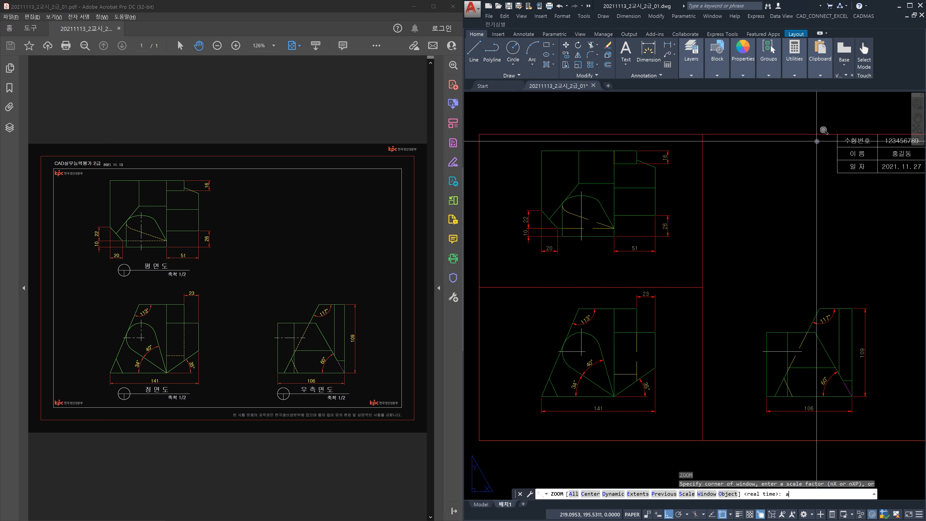
text(a)
key(Return)
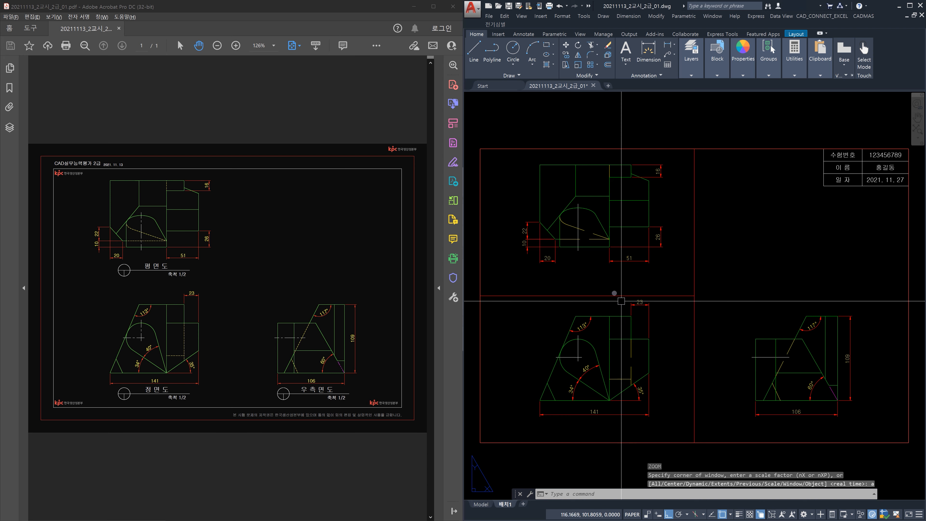
click(711, 316)
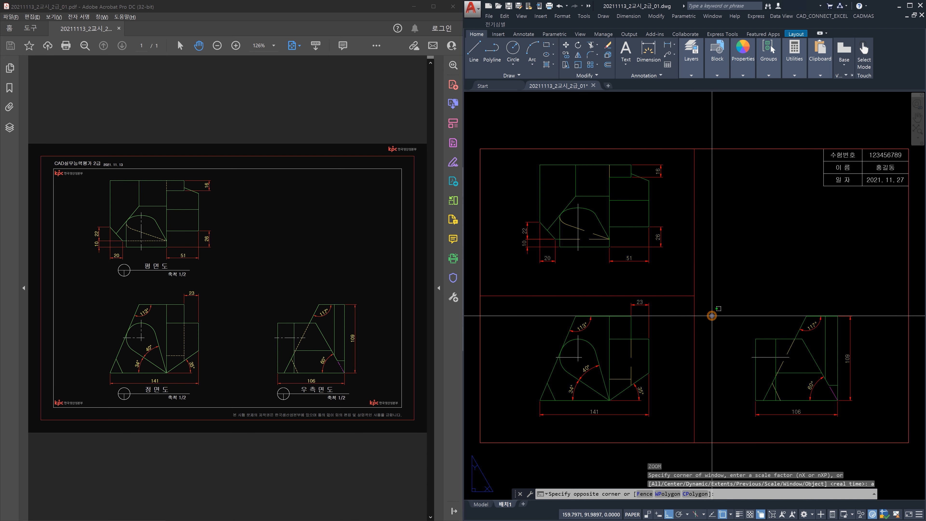
click(681, 262)
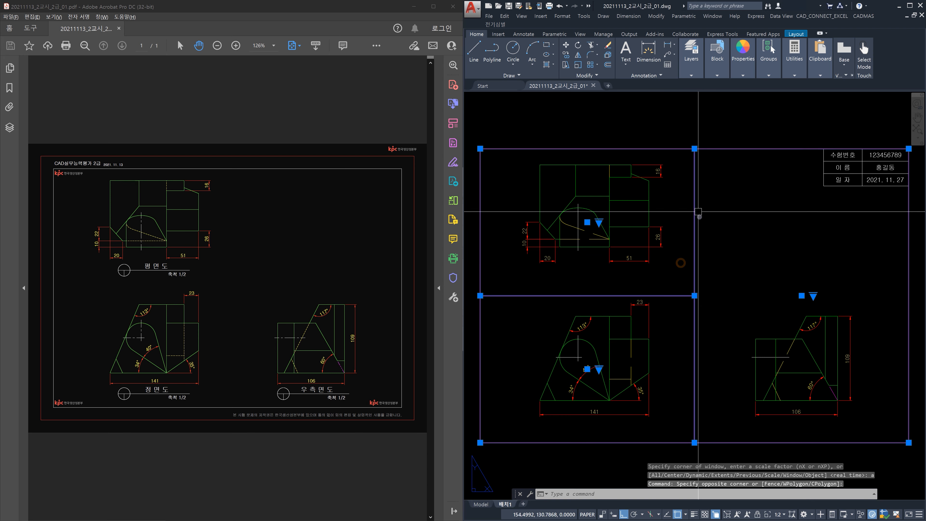
click(691, 75)
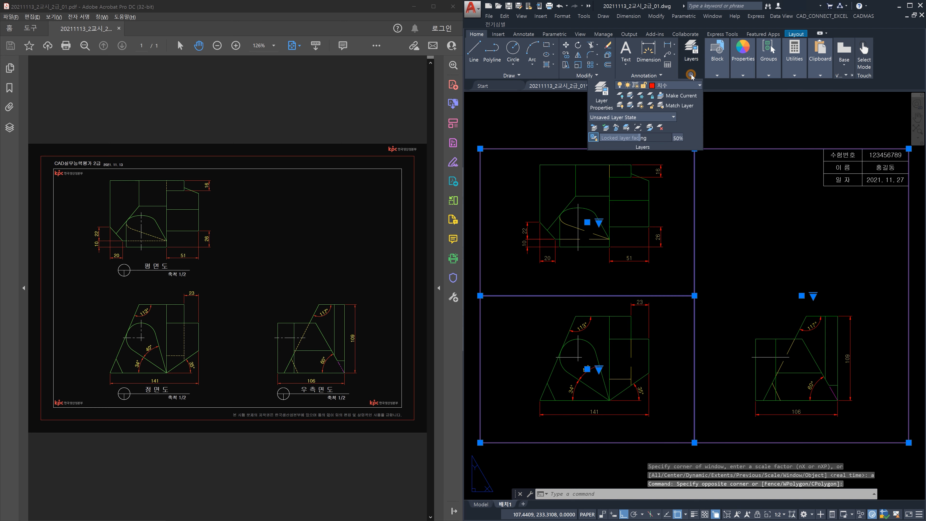
click(698, 88)
click(669, 140)
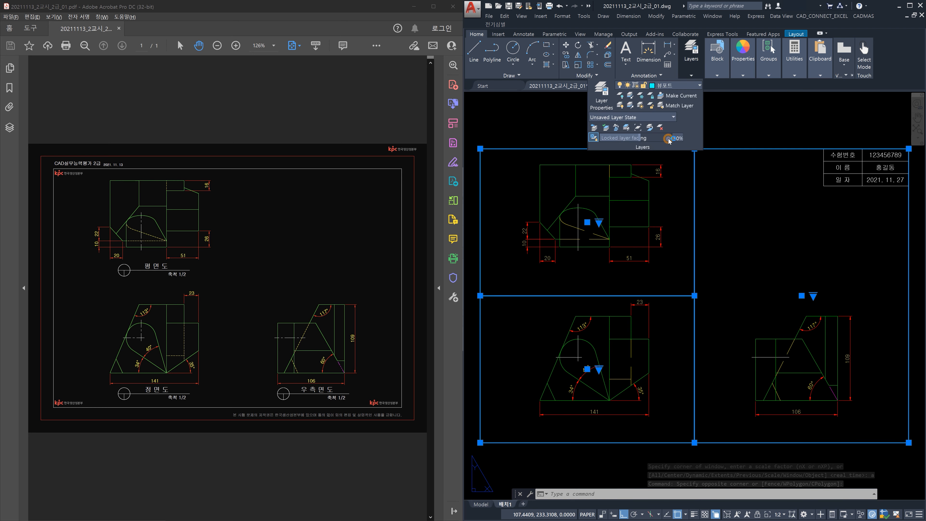
key(Escape)
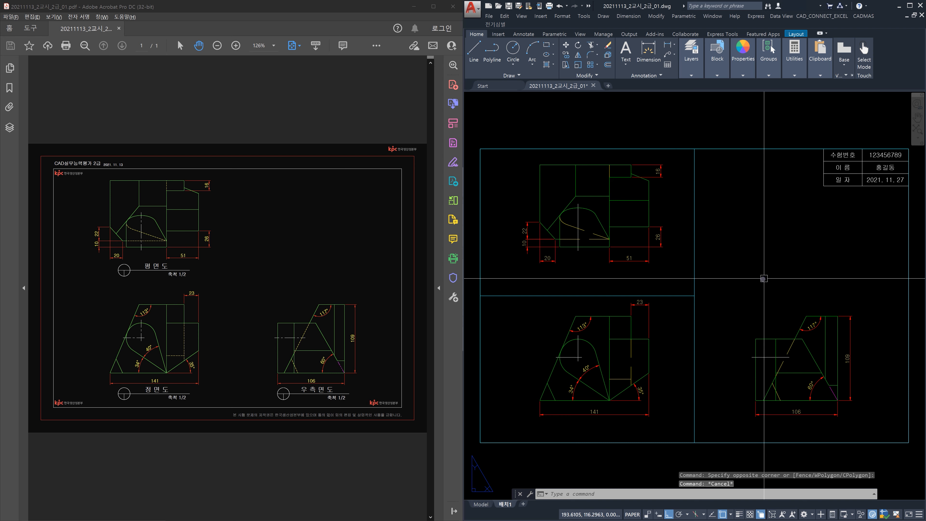
Step: Freeze the 뷰포트 layer to hide the viewport frames
click(694, 78)
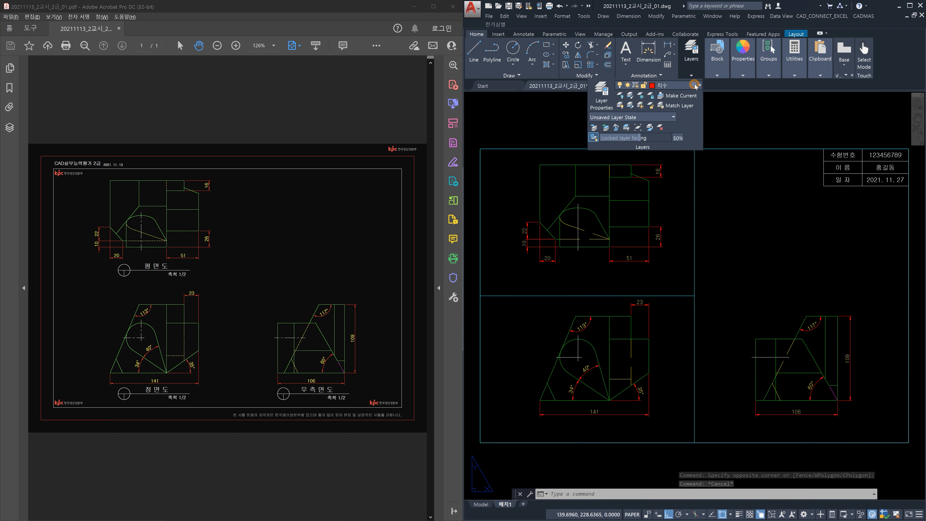
click(693, 85)
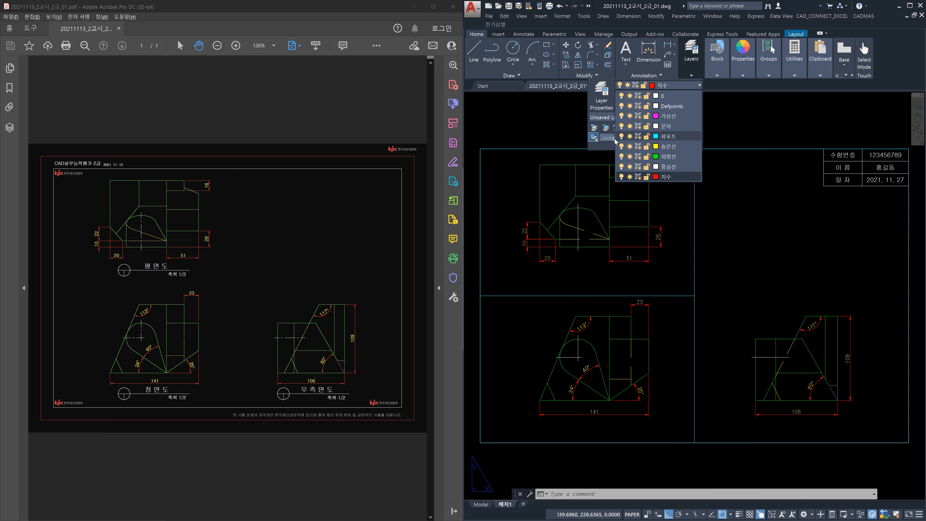
click(630, 136)
click(770, 125)
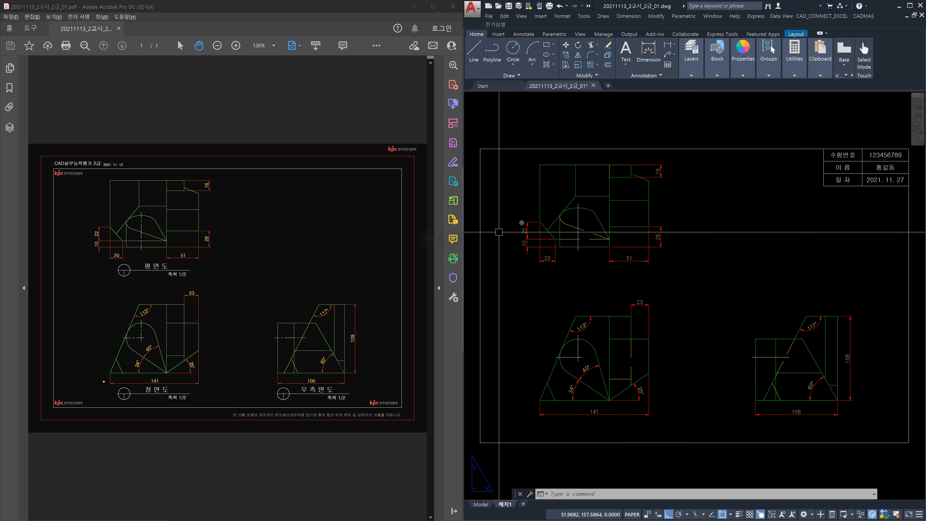
drag(105, 382, 203, 409)
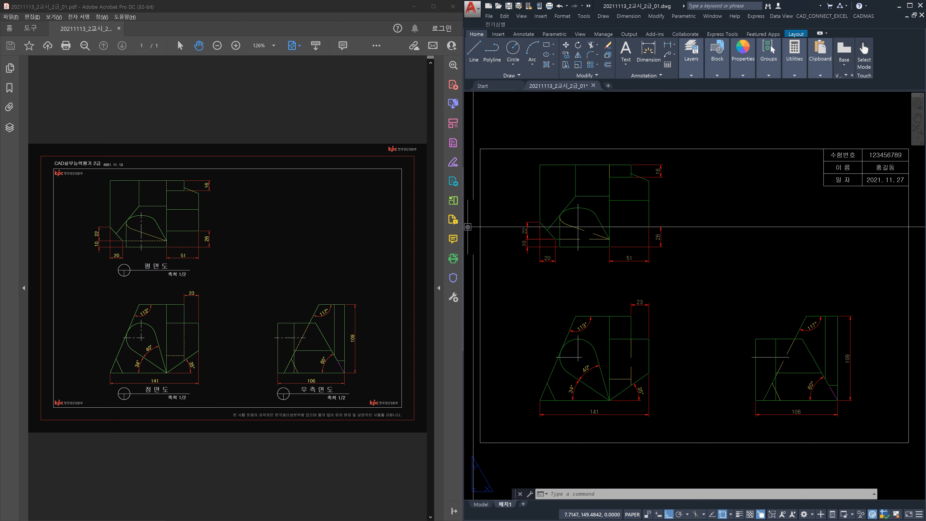
mouse_move(92, 360)
mouse_down()
mouse_move(122, 391)
mouse_move(119, 369)
mouse_up()
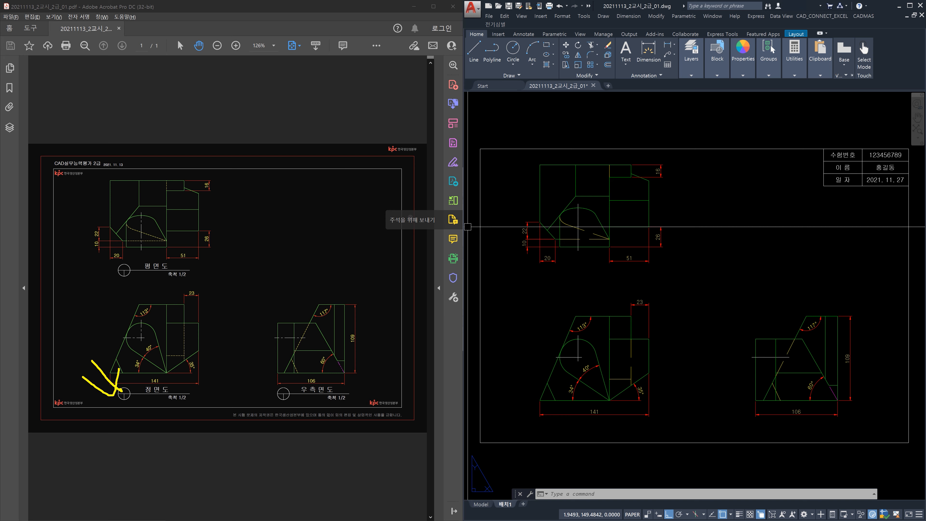
mouse_move(760, 286)
mouse_down()
mouse_move(652, 248)
mouse_move(695, 311)
mouse_up()
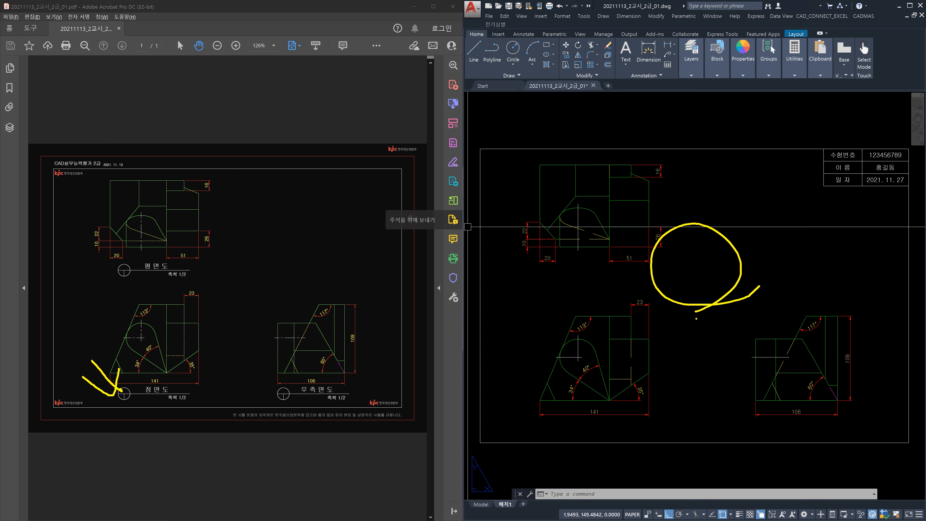
key(Escape)
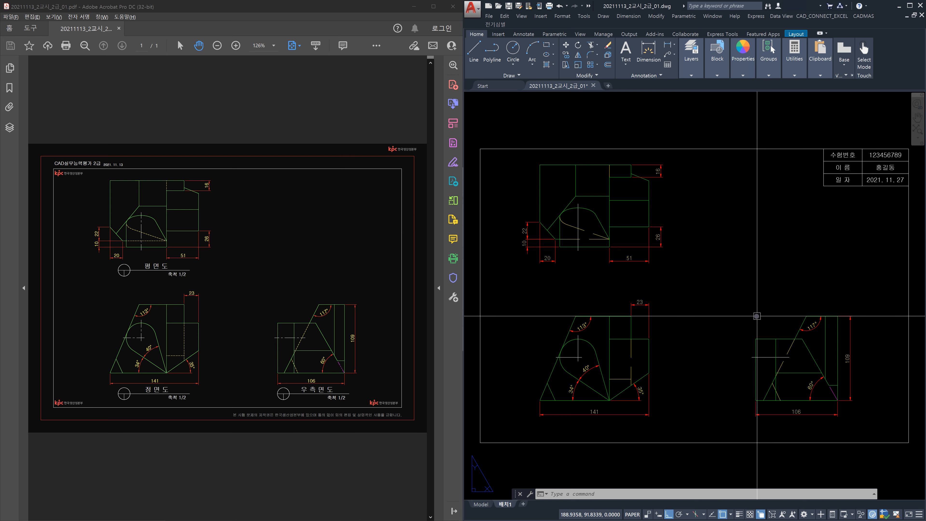
Step: Insert the TITLE block from the current drawing's blocks just below the front view's 141 dimension
text(i)
key(Return)
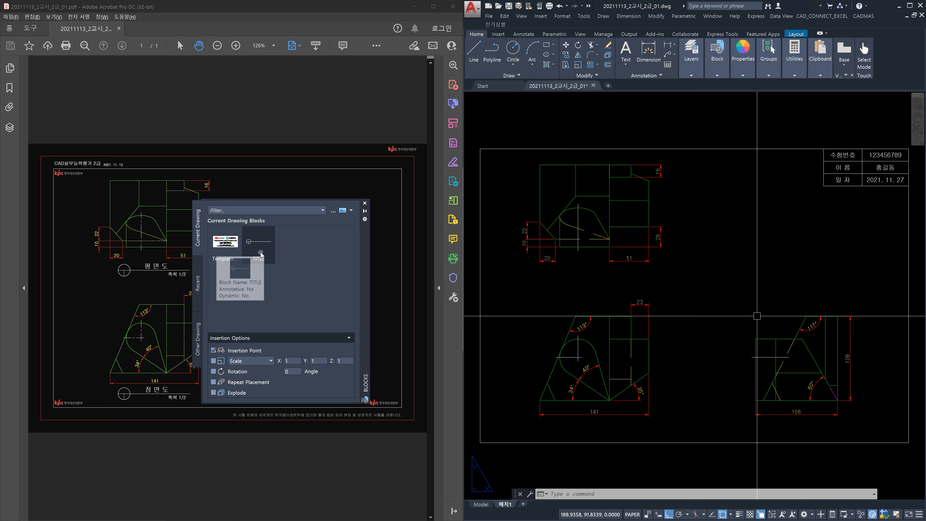
click(258, 244)
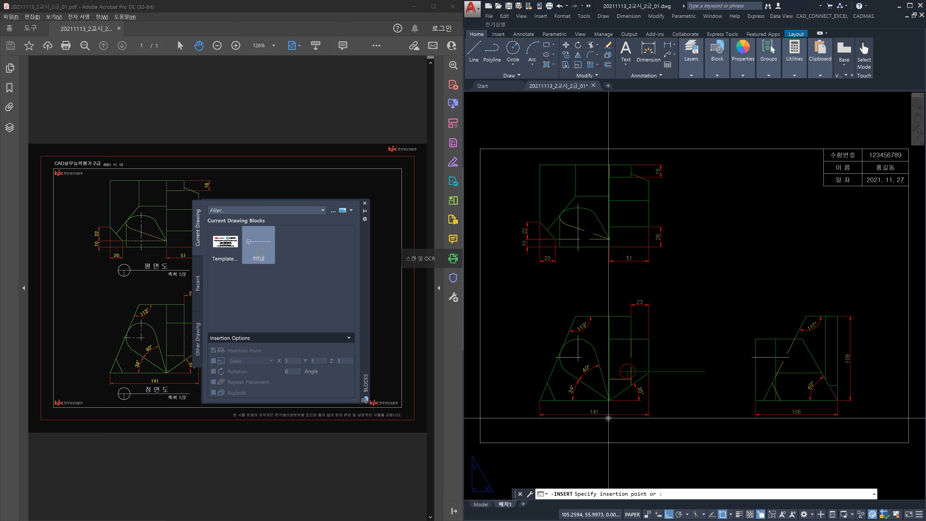
click(557, 431)
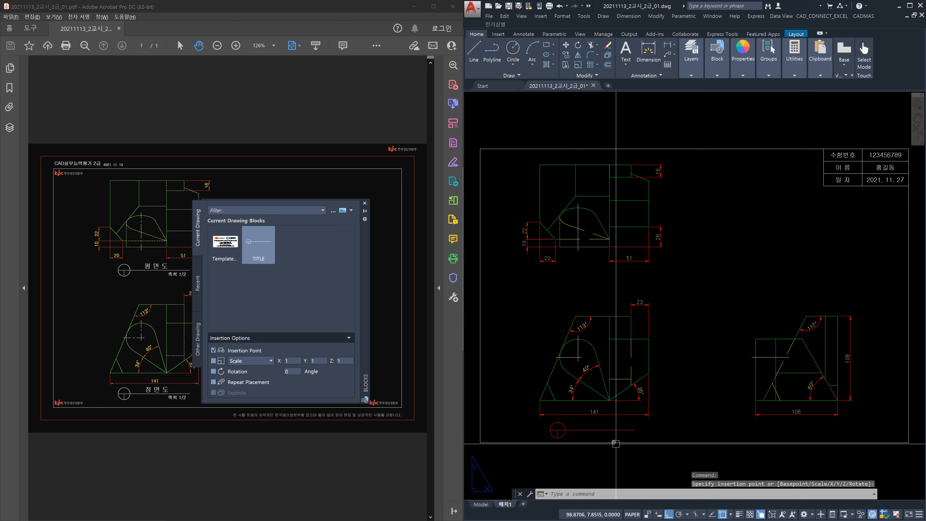
key(Escape)
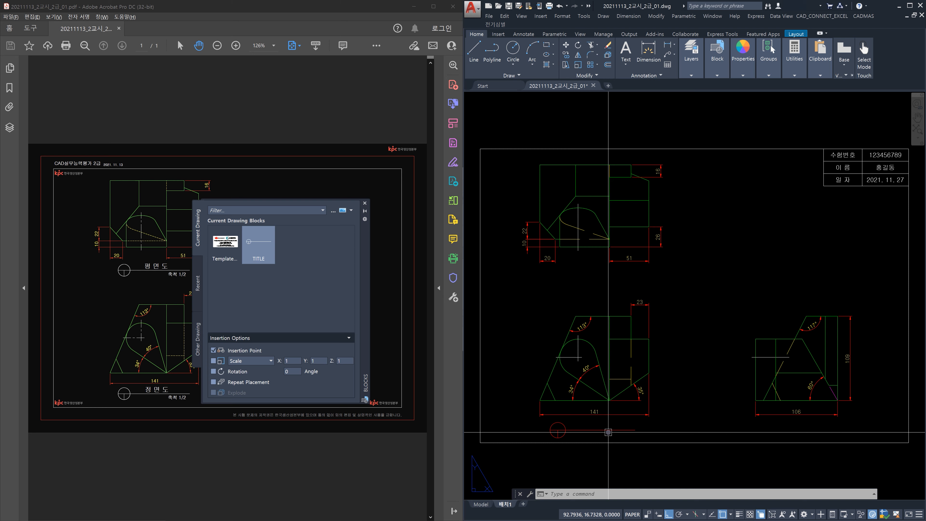
Step: Move the inserted TITLE block to layer 0 and close the Blocks palette
click(619, 430)
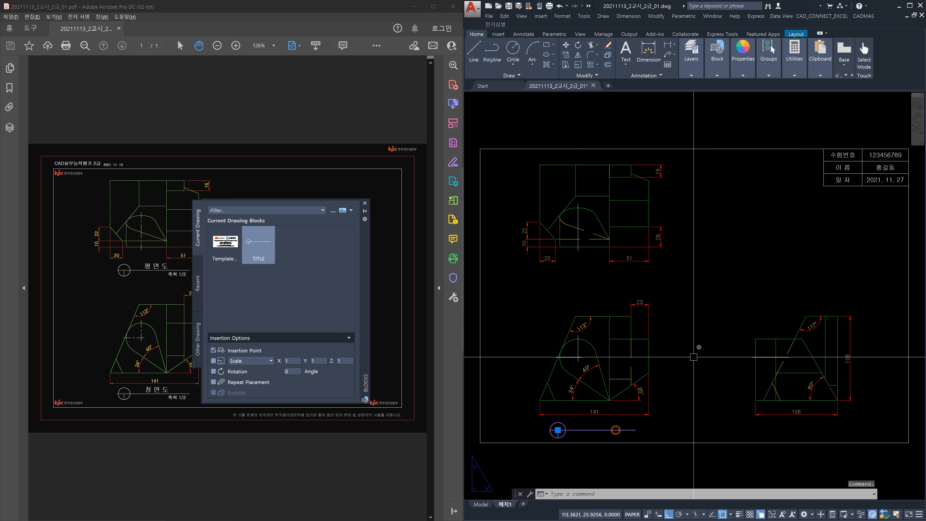
click(691, 75)
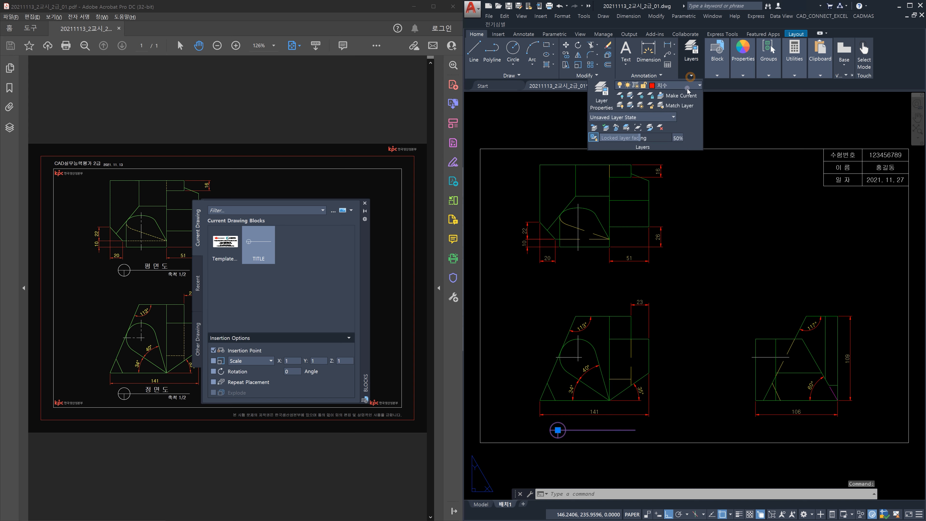
click(680, 86)
click(672, 97)
key(Escape)
key(Escape)
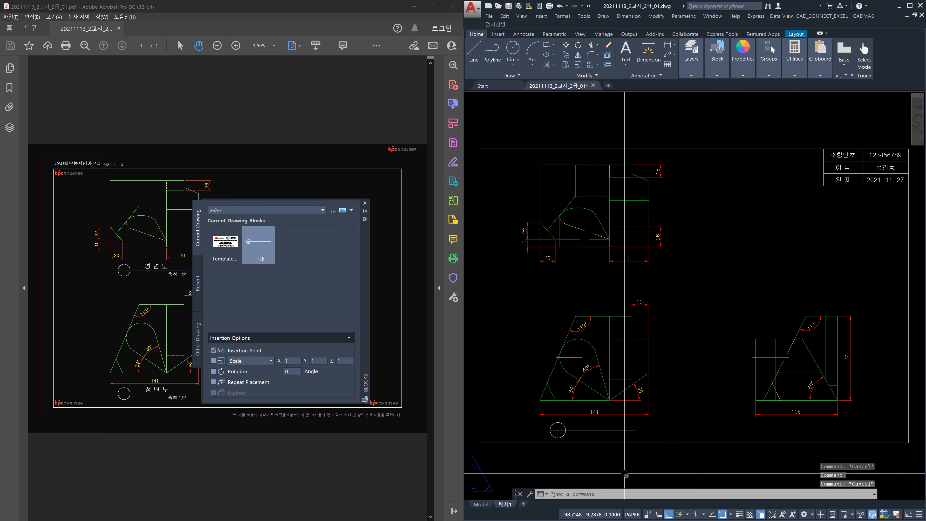
click(365, 202)
key(Escape)
key(Escape)
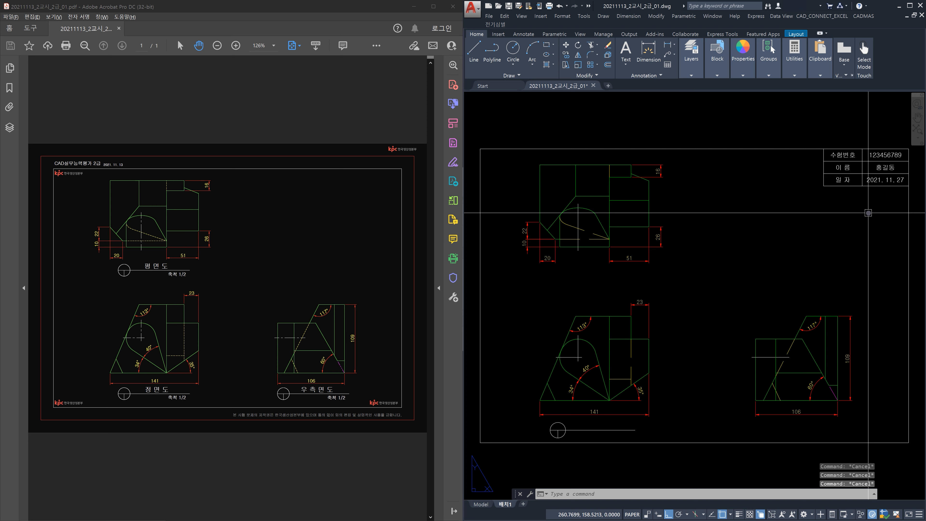
Step: Copy the 수험번호 text from the title block to two spots at the front view's title symbol, above and below its line
scroll(840, 166, up, 6)
middle_drag(839, 166, 752, 262)
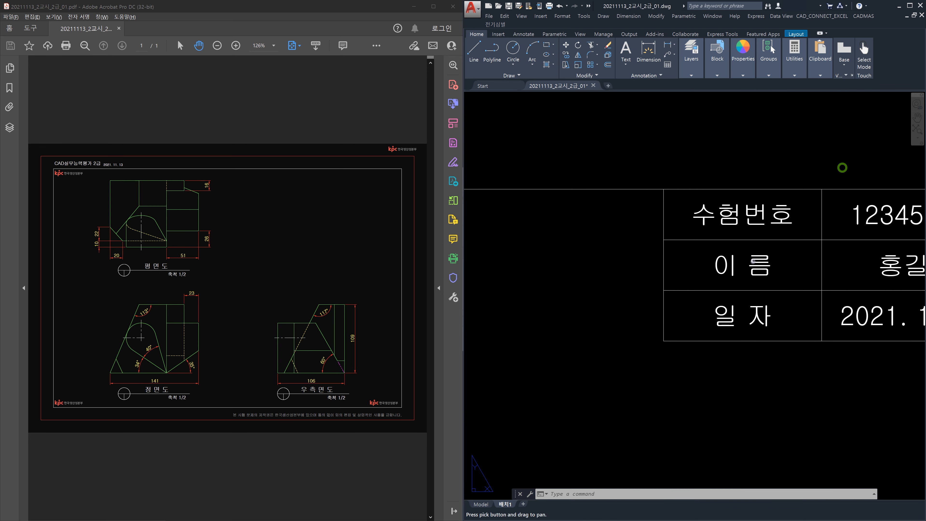
text(co)
key(Return)
click(755, 219)
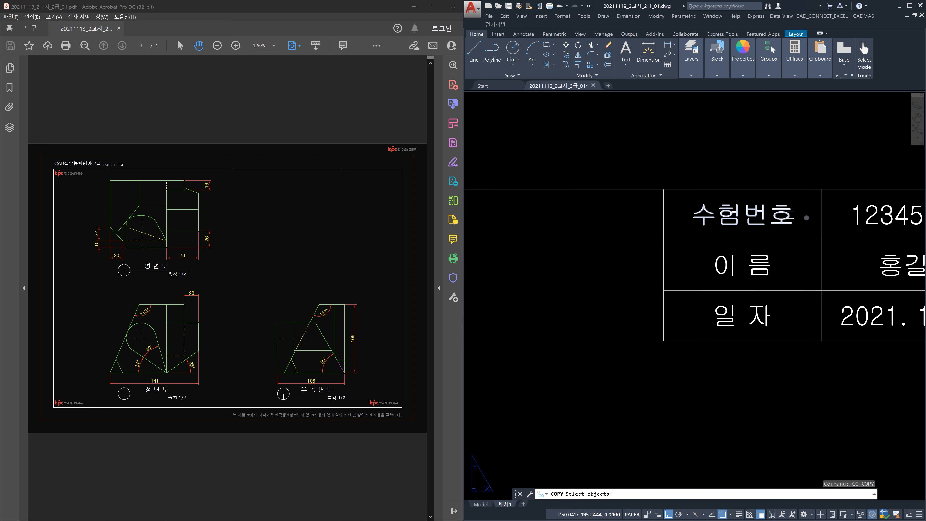
click(755, 215)
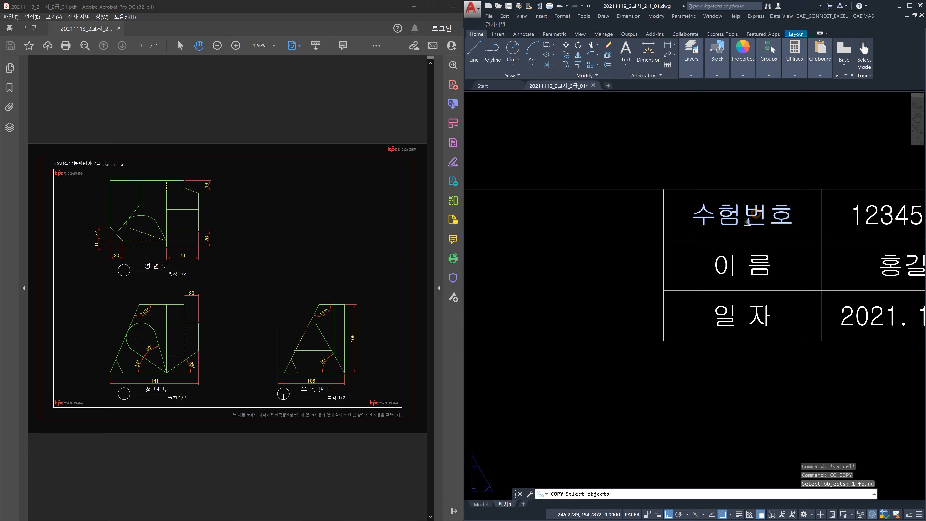
key(Return)
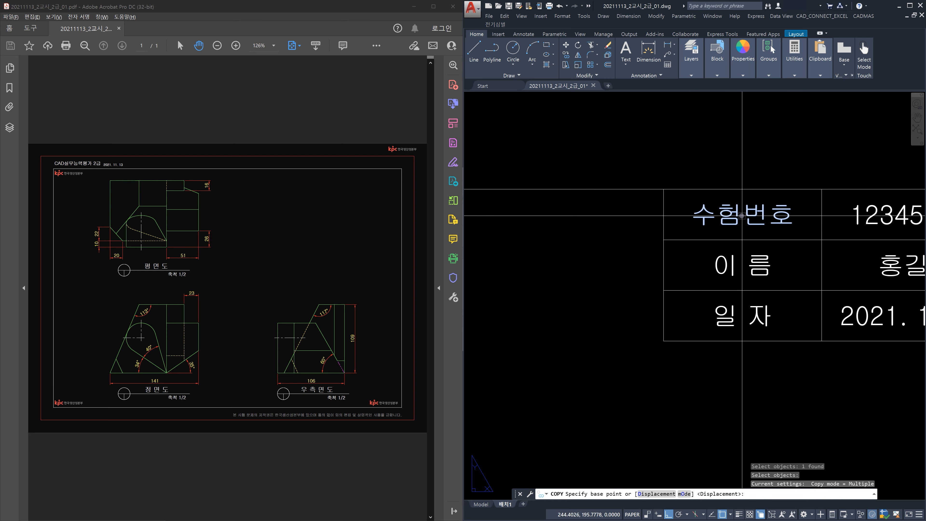
click(742, 216)
scroll(753, 232, down, 4)
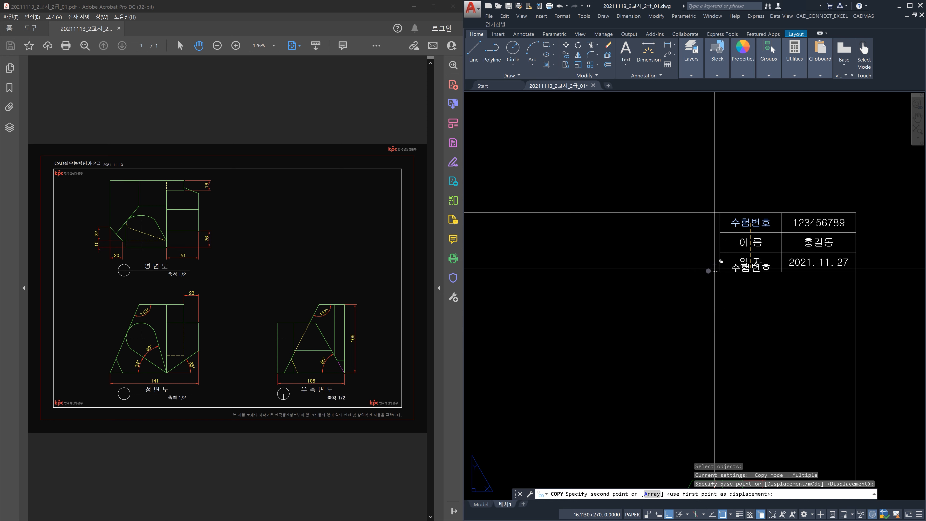
scroll(711, 277, down, 5)
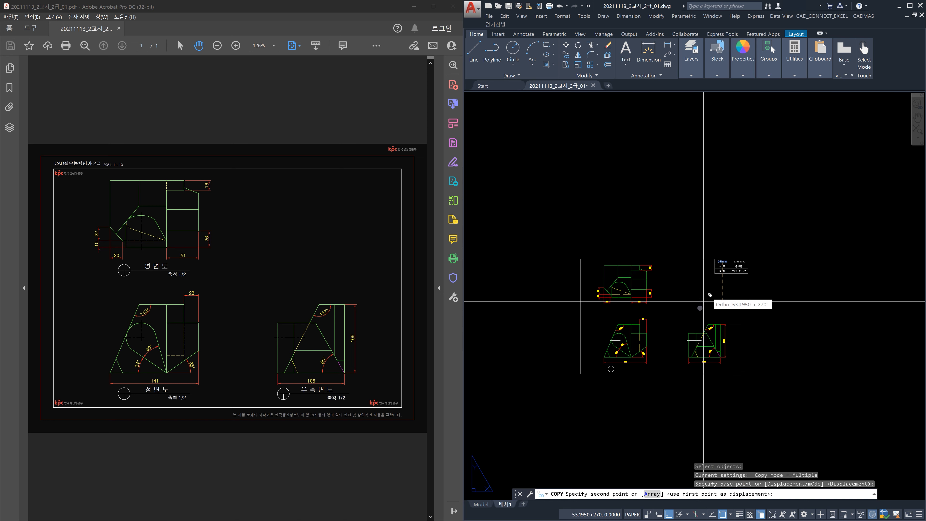
scroll(657, 328, up, 8)
scroll(638, 336, down, 6)
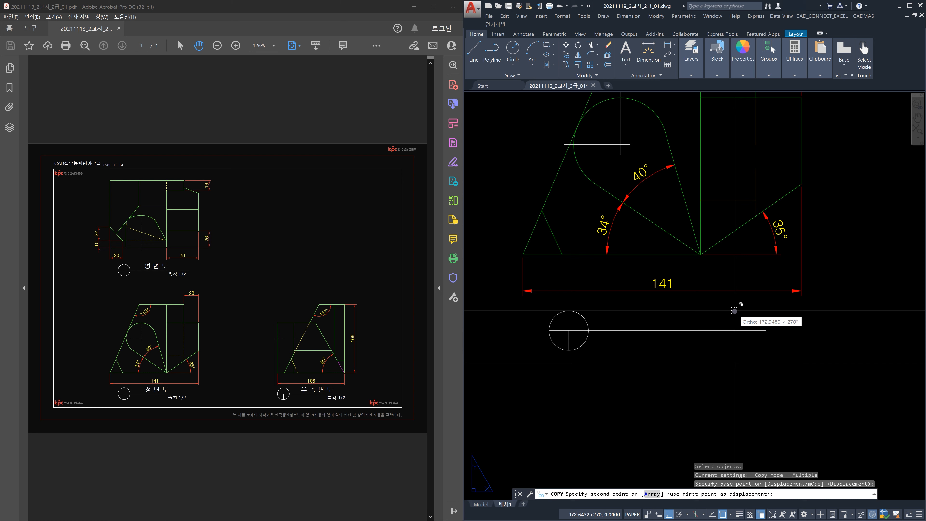
key(F8)
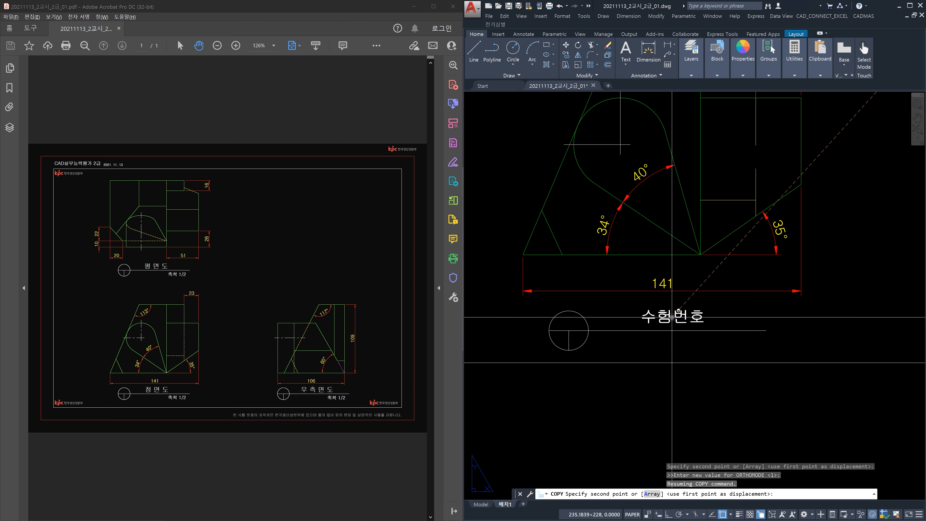
click(670, 316)
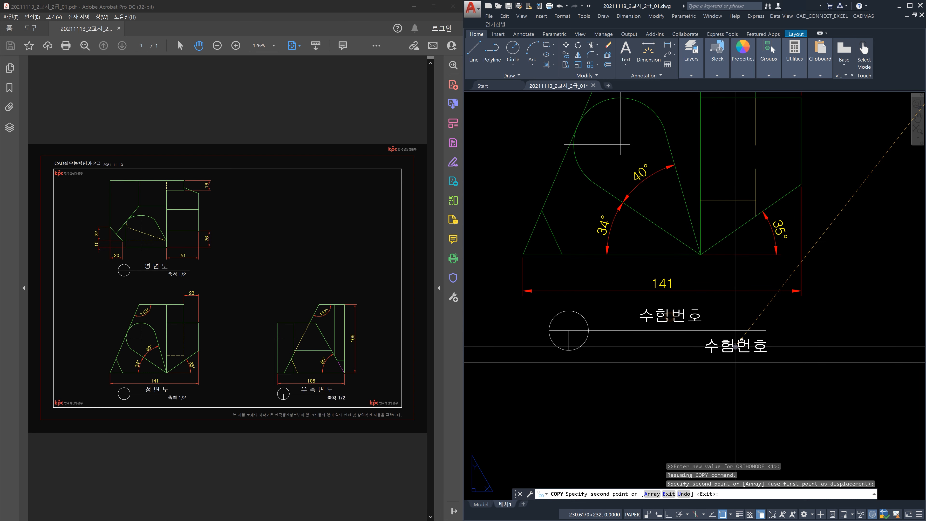
key(Escape)
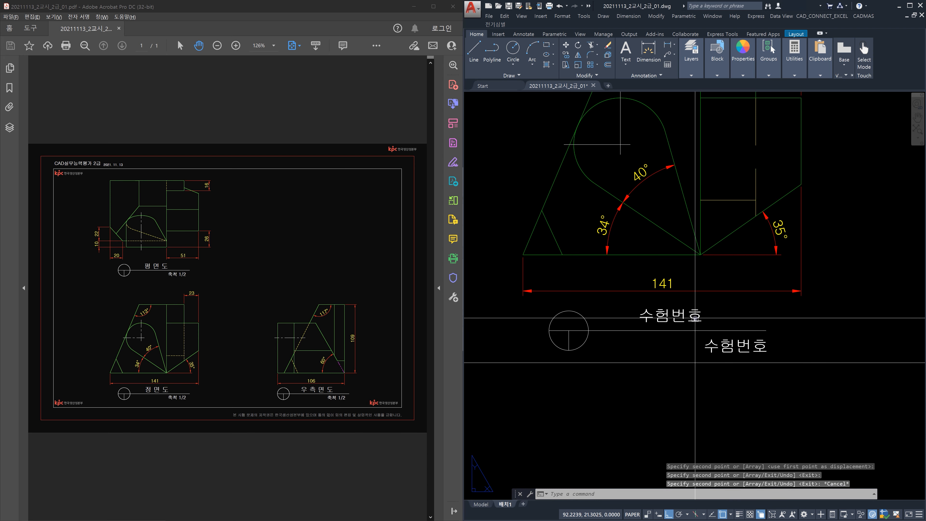
click(670, 316)
click(727, 342)
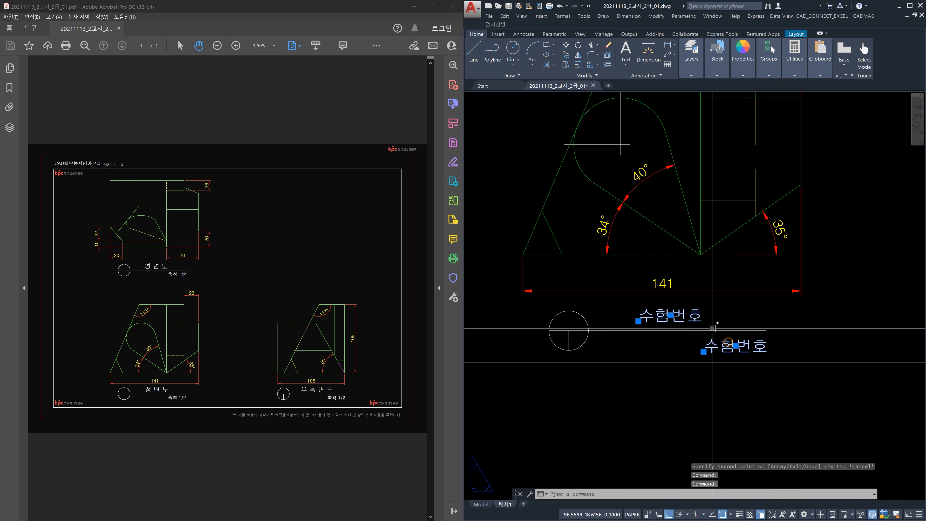
key(Escape)
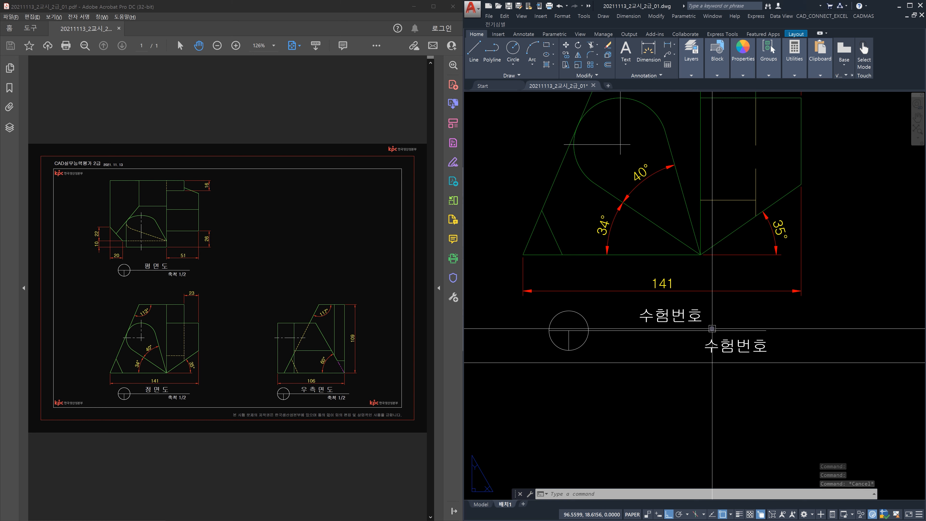
click(720, 318)
click(692, 312)
click(774, 346)
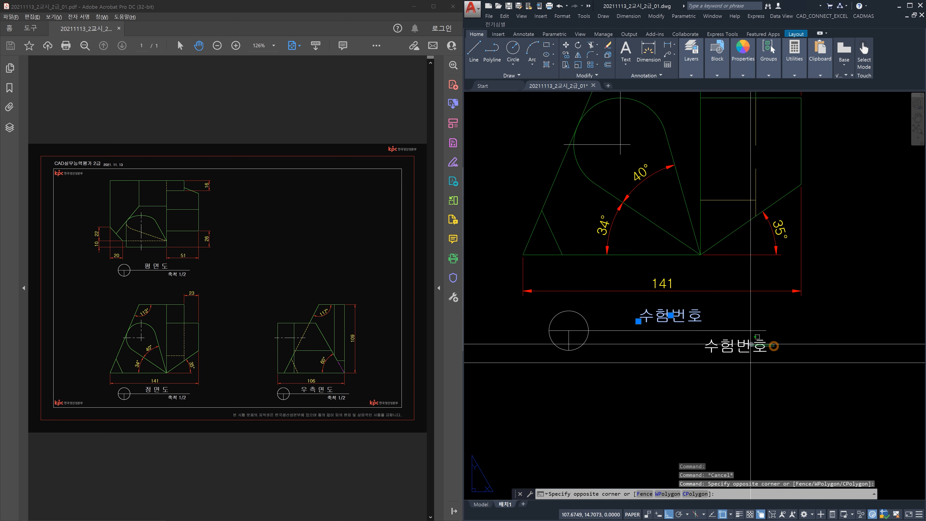
click(741, 343)
key(Escape)
key(Escape)
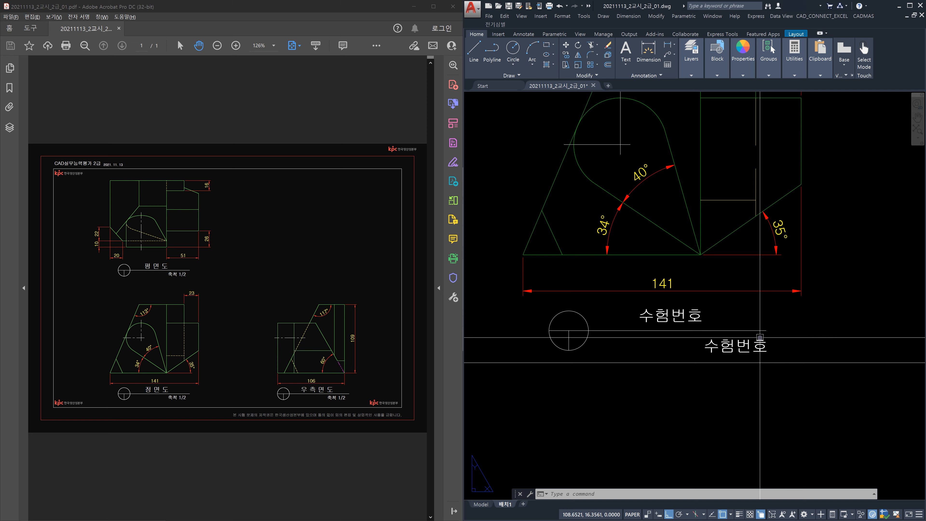
Step: Set the height of the copied text above the title symbol's line to 3.5
key(ctrl+1)
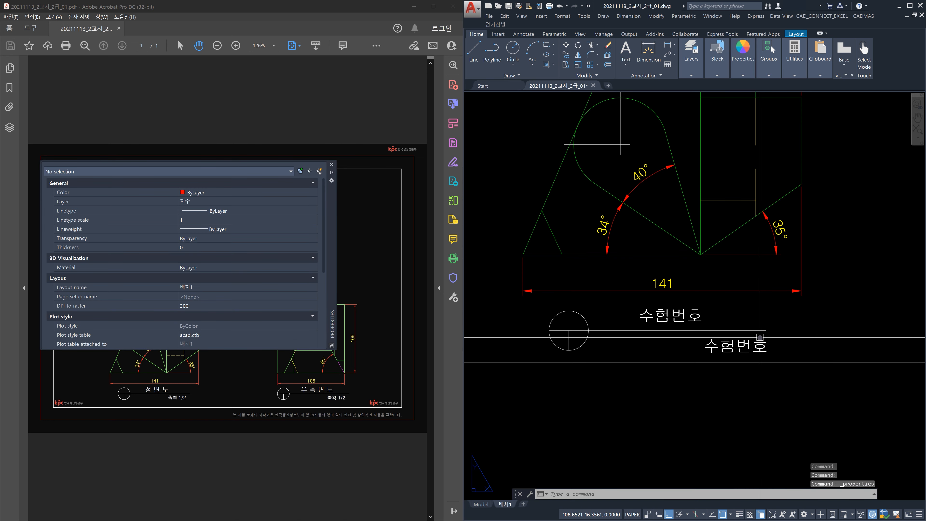
click(700, 313)
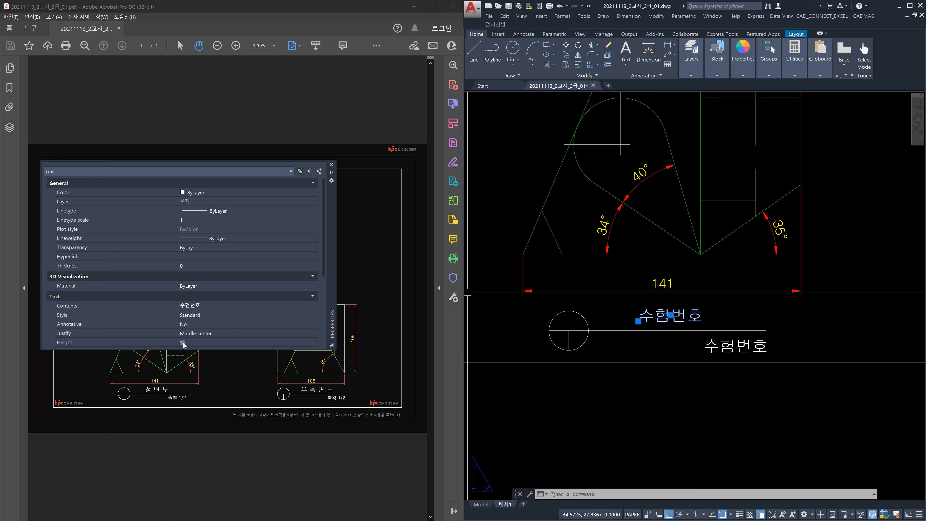
click(190, 342)
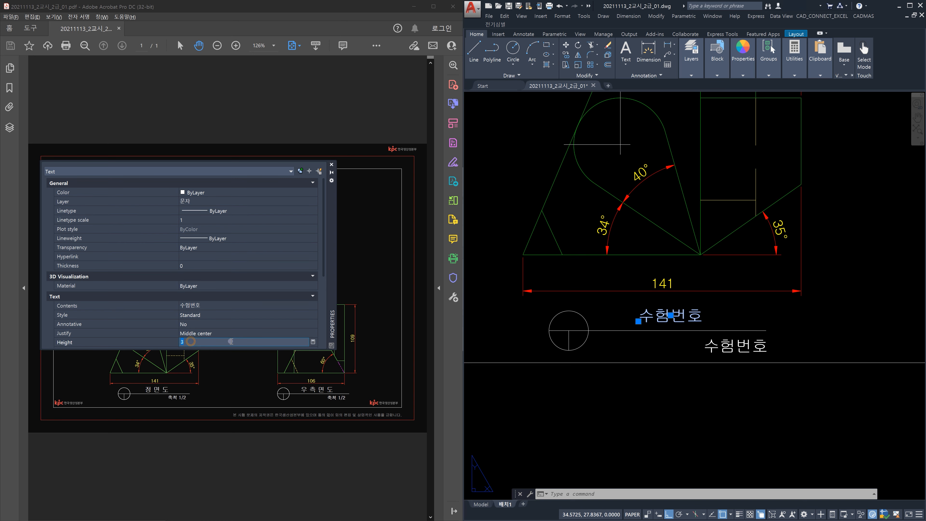
text(3.5)
key(Tab)
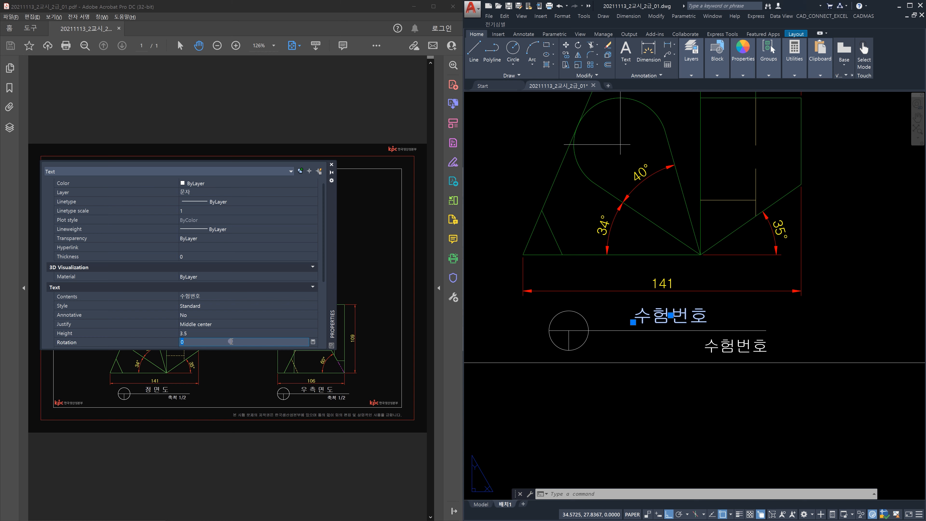
key(Escape)
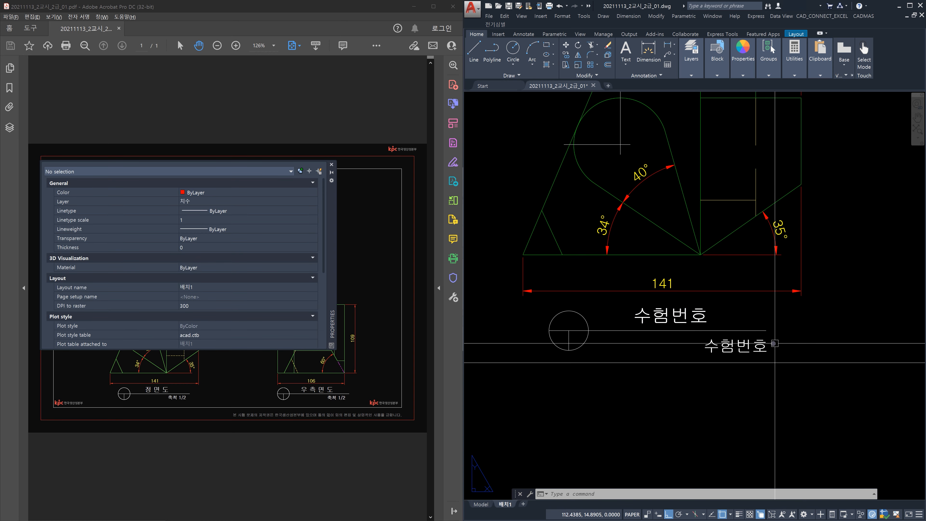
Step: Set the height of the copied text below the title symbol's line to 2.5 and close the properties
click(766, 342)
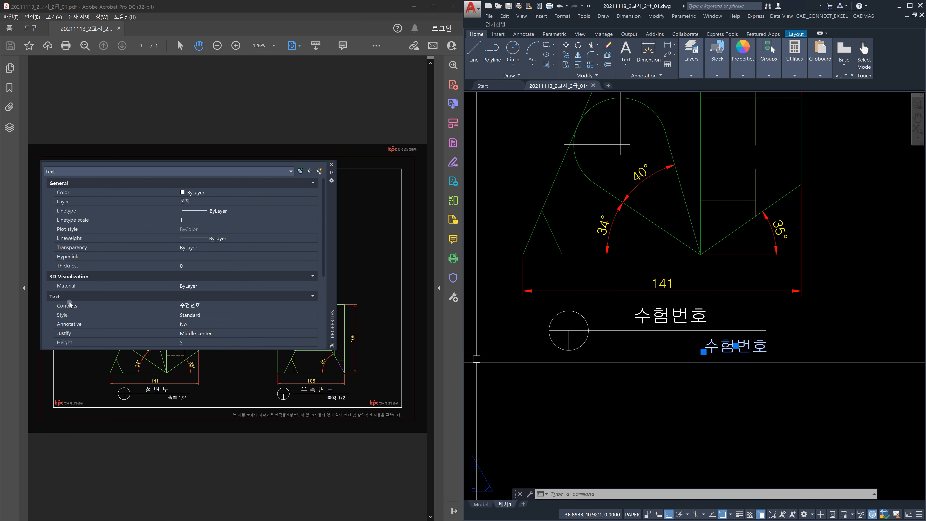
click(202, 342)
text(2.5)
key(Tab)
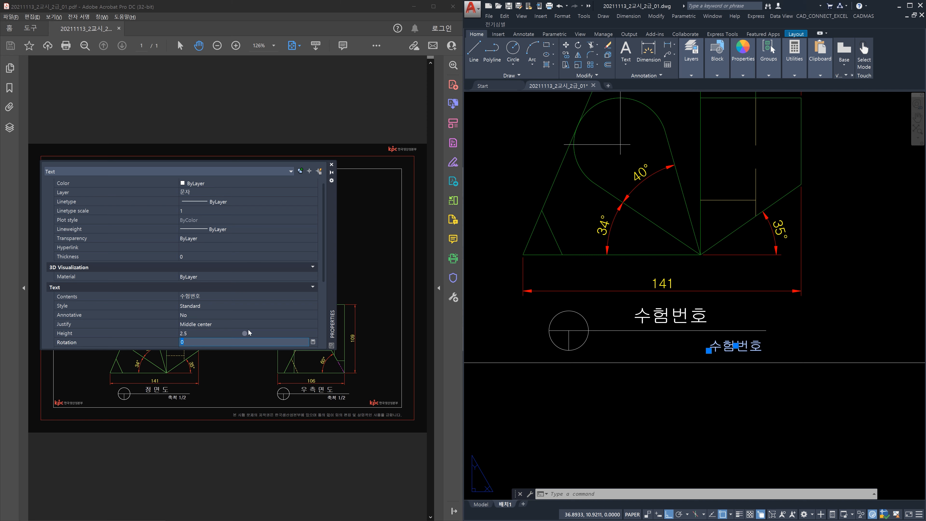
click(332, 166)
key(Escape)
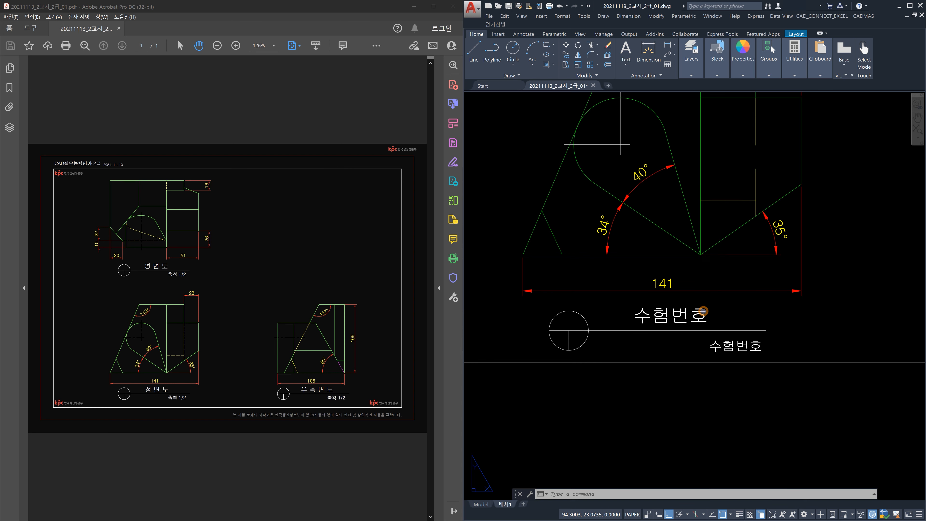
Step: Change the text above the title line to "정 면 도" and the text below it to "축척 1/2"
double_click(712, 318)
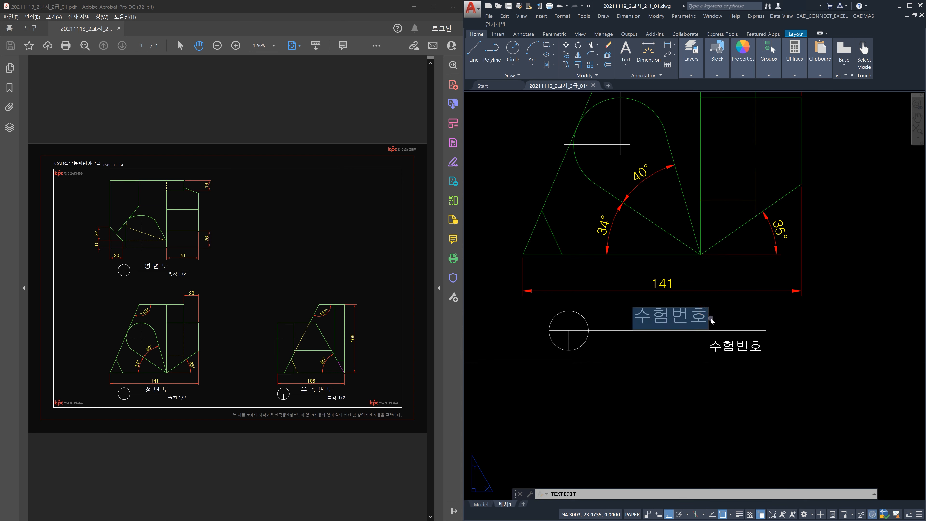
text(정며ㄴ도)
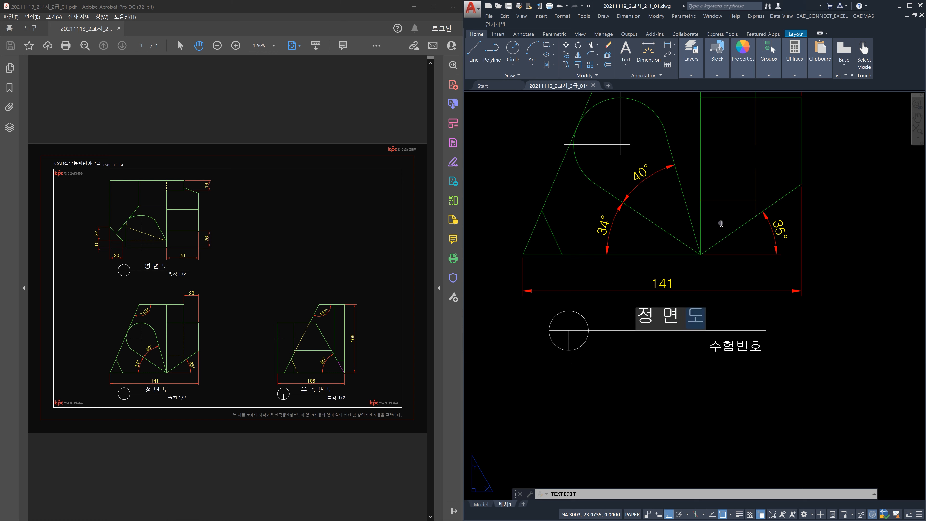
key(Return)
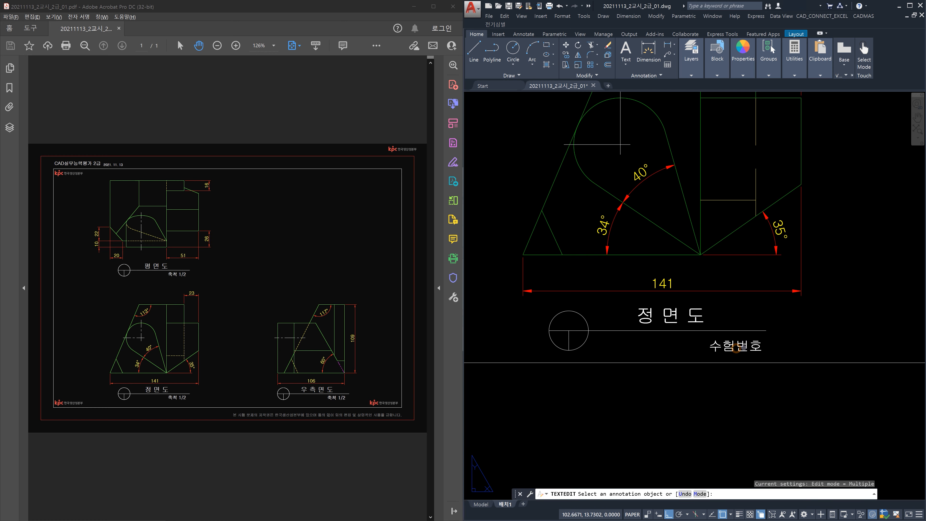
click(744, 349)
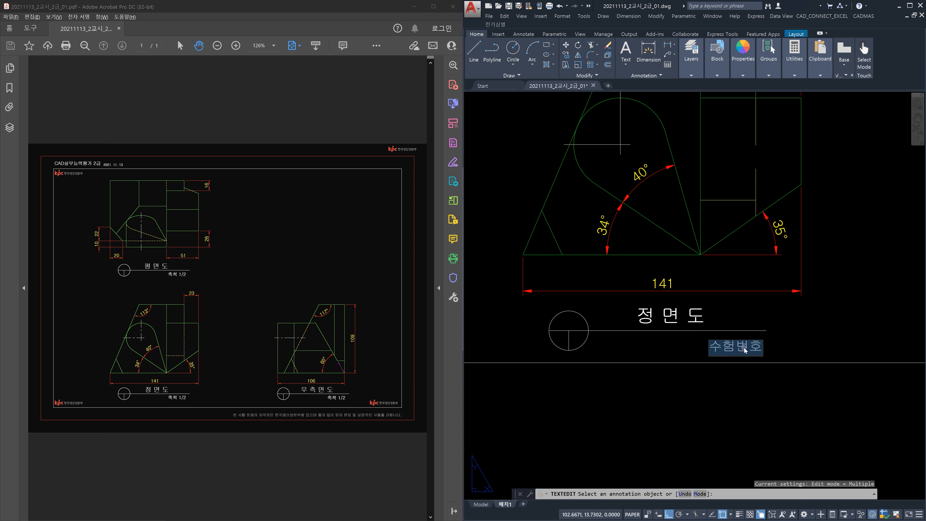
text(축척 1/2)
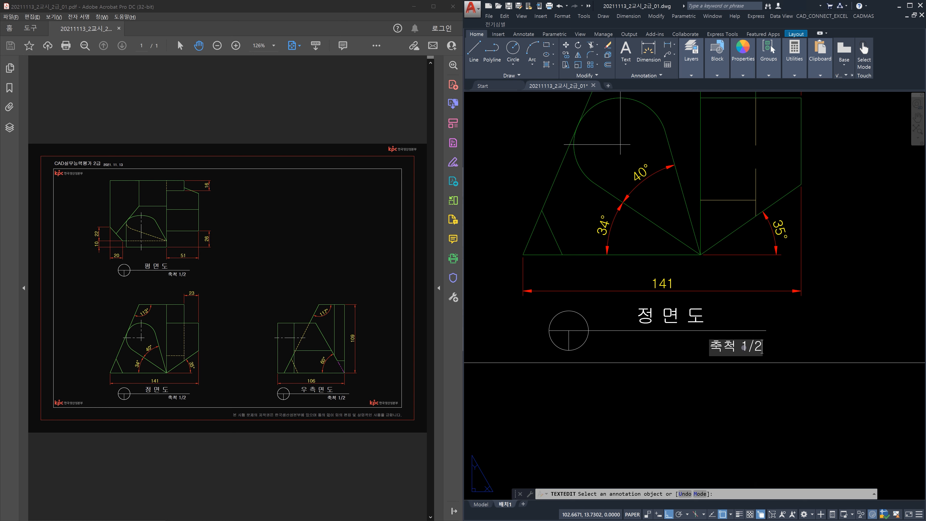
key(Return)
key(Escape)
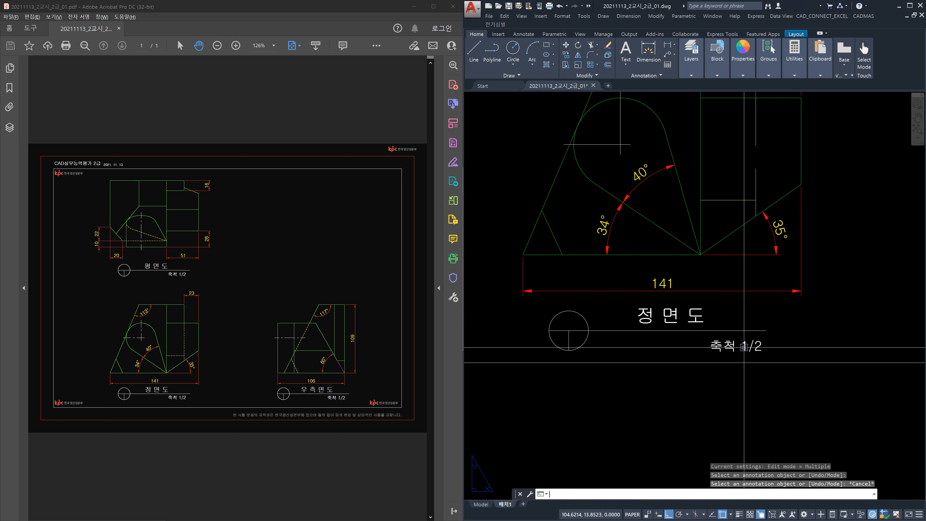
Step: Move the 축척 1/2 text straight up about 1 mm, closer to the title symbol's line
text(m)
key(Return)
click(746, 347)
key(Return)
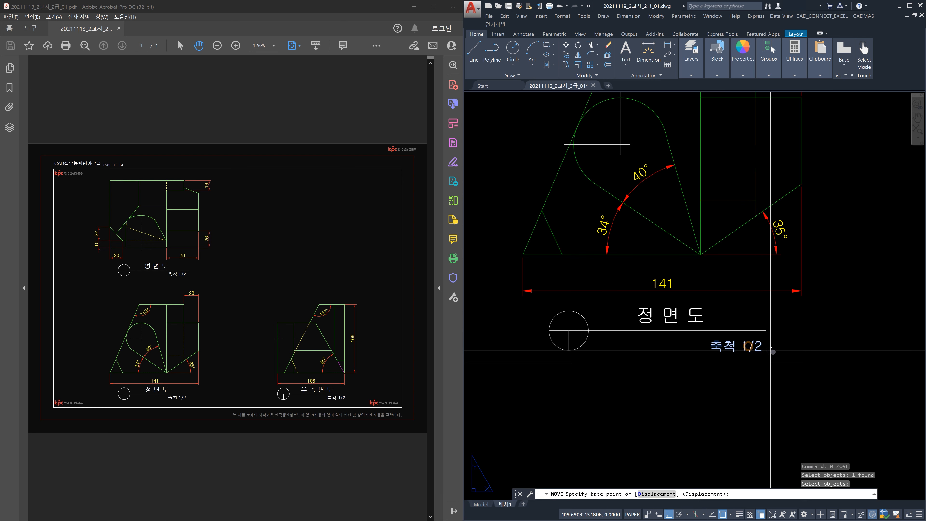
click(783, 348)
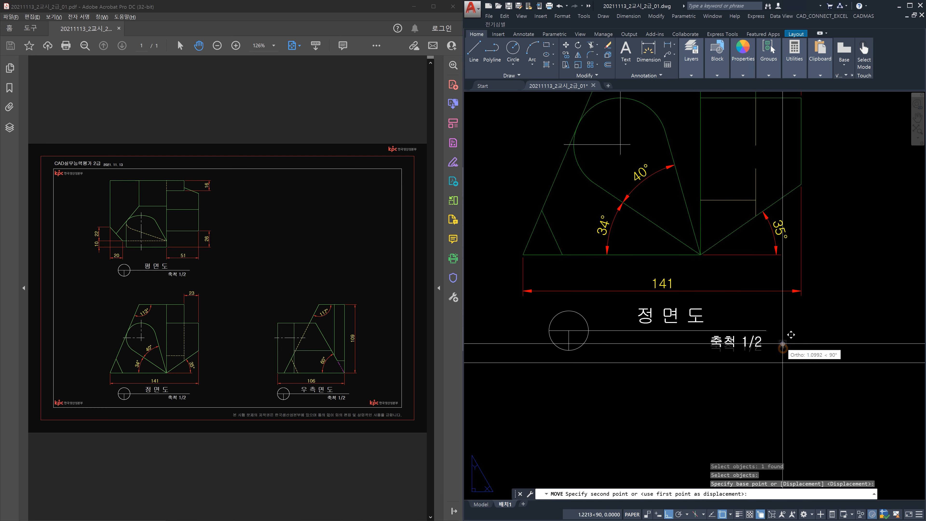
click(782, 348)
Step: Move the 정 면 도 text slightly straight down toward the title symbol's line
key(Return)
click(703, 320)
key(Return)
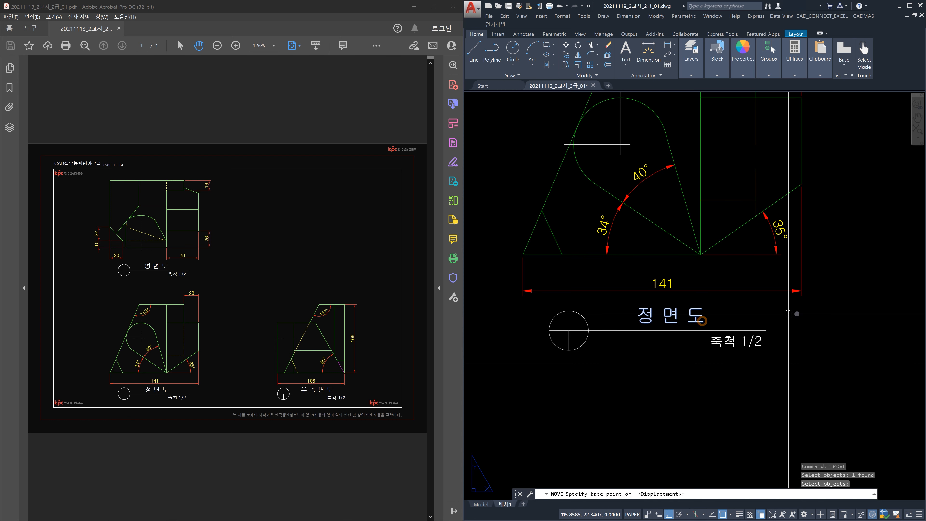
click(805, 313)
click(805, 316)
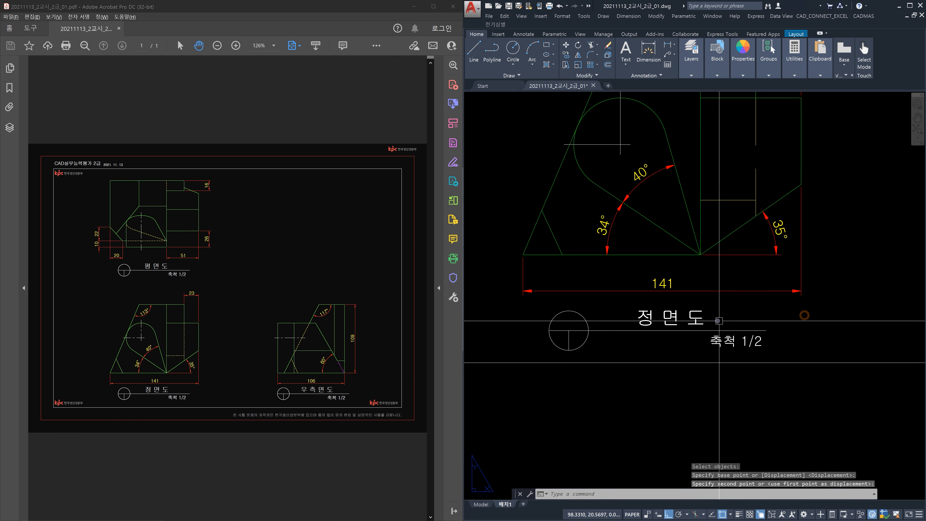
Step: Shift the 정 면 도 text slightly to the right, parallel to the title symbol's line
key(Return)
click(704, 319)
key(Return)
click(708, 316)
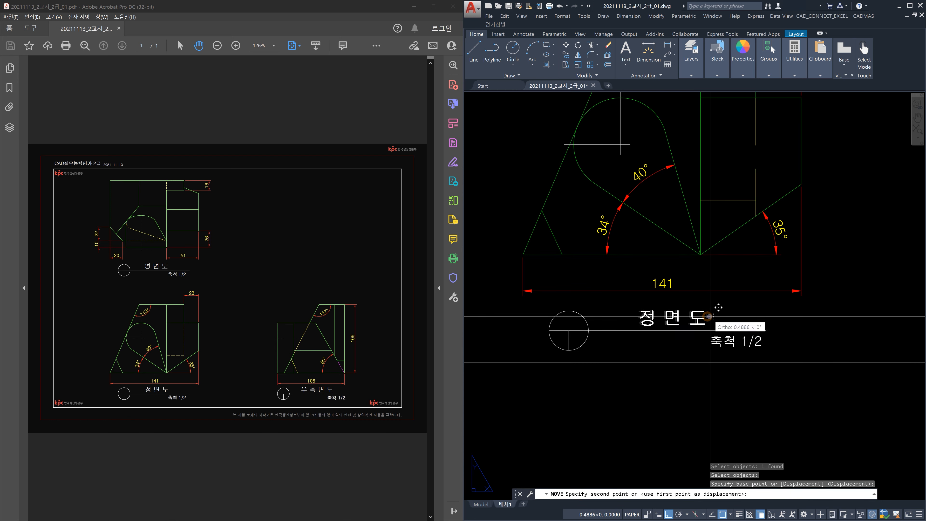
key(Escape)
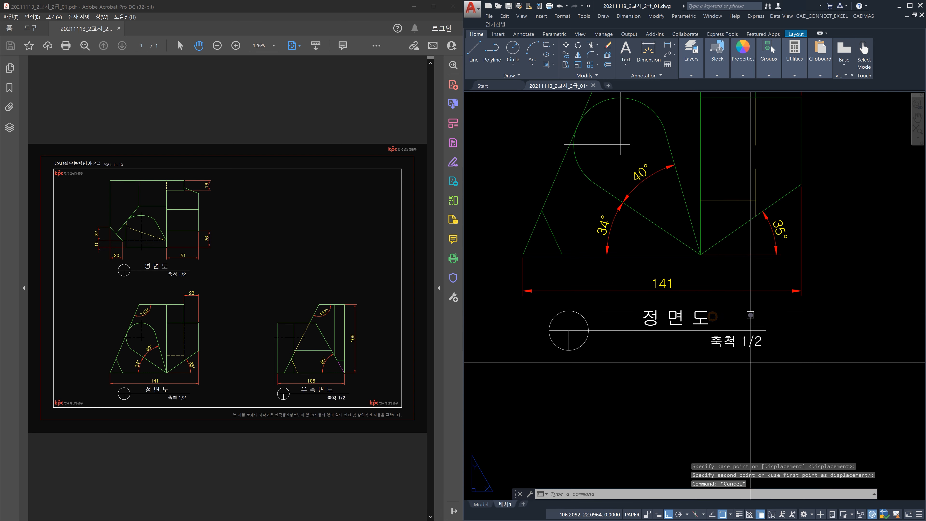
Step: Try moving the 정 면 도 text straight up away from the title line, and undo that move
text(m)
key(Return)
click(702, 320)
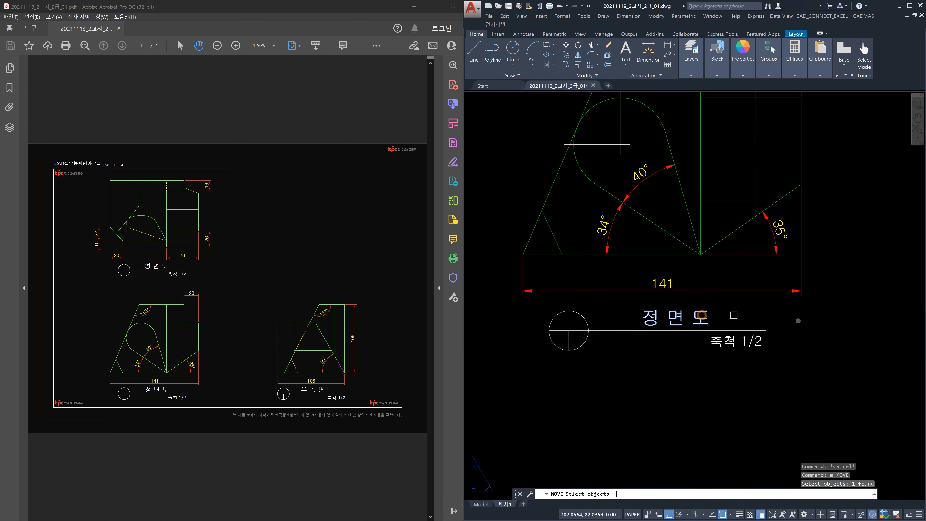
key(Return)
click(826, 327)
key(Escape)
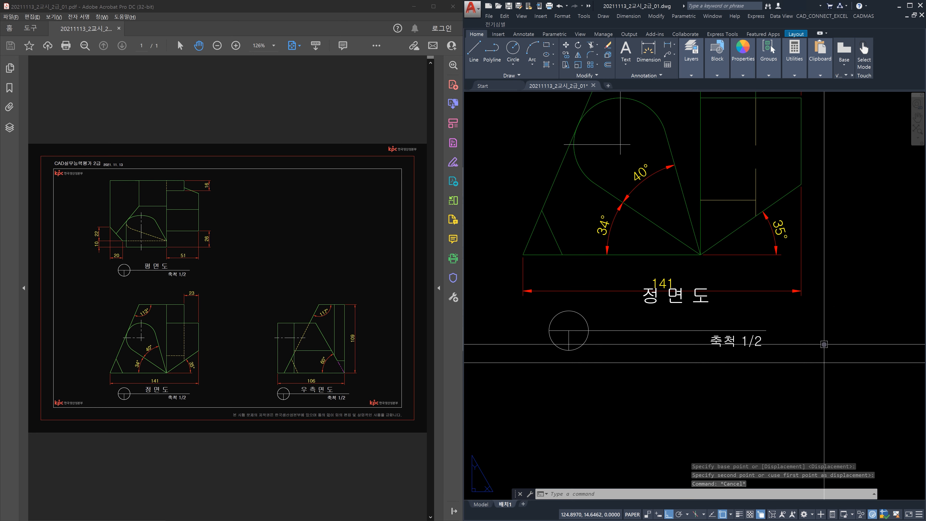
key(ctrl+z)
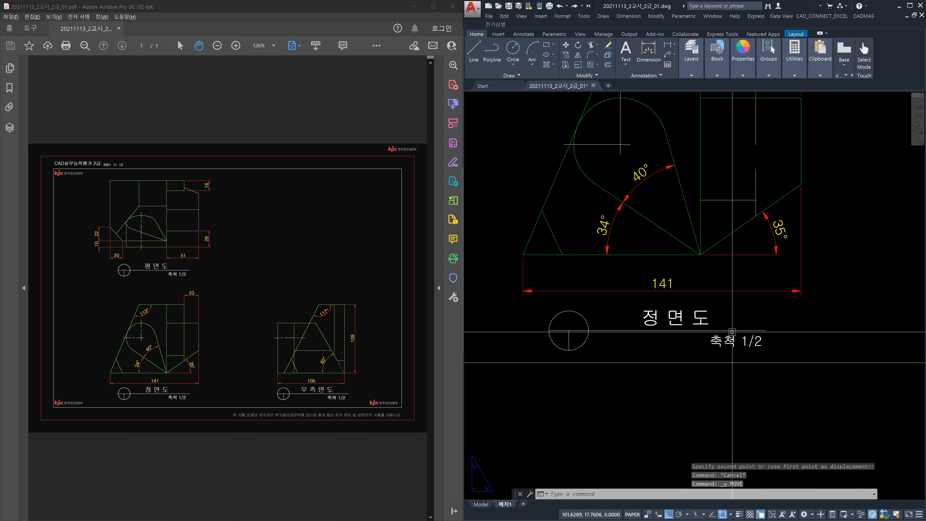
key(Escape)
key(Escape)
key(Escape)
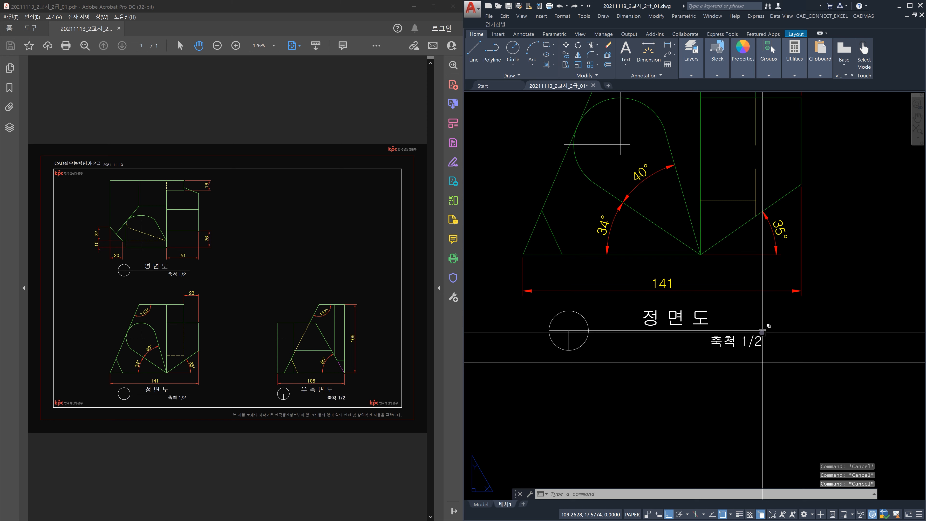
Step: Copy the front view's title symbol with both texts straight up below the plan and straight across below the right-side view
scroll(756, 331, down, 4)
middle_drag(726, 346, 718, 358)
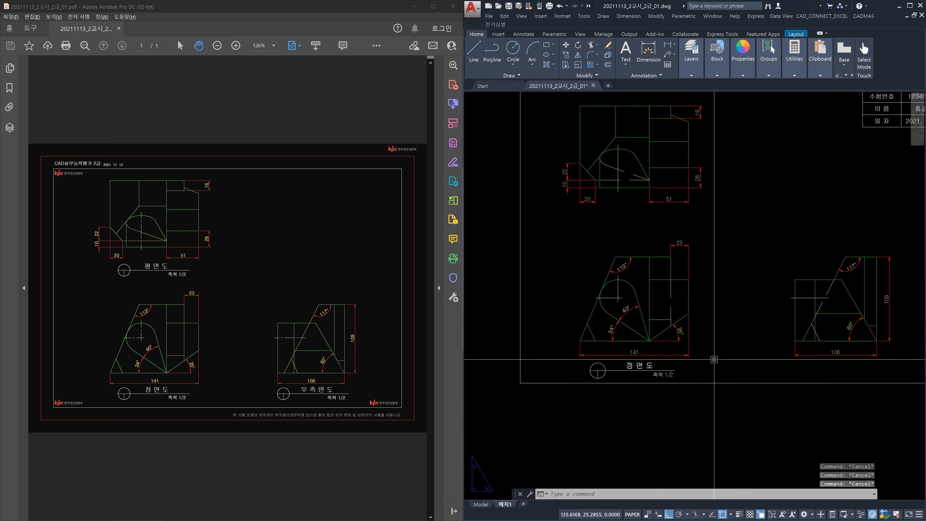
text(co)
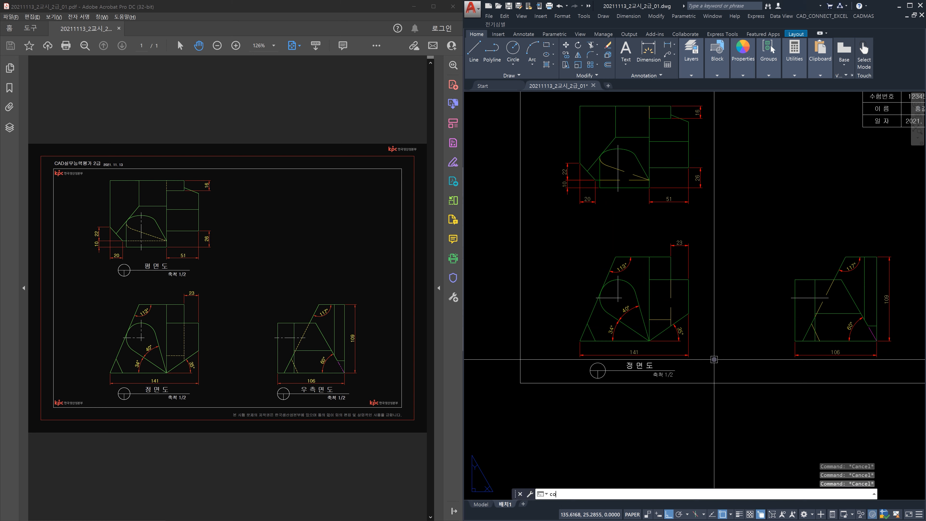
key(Return)
click(694, 375)
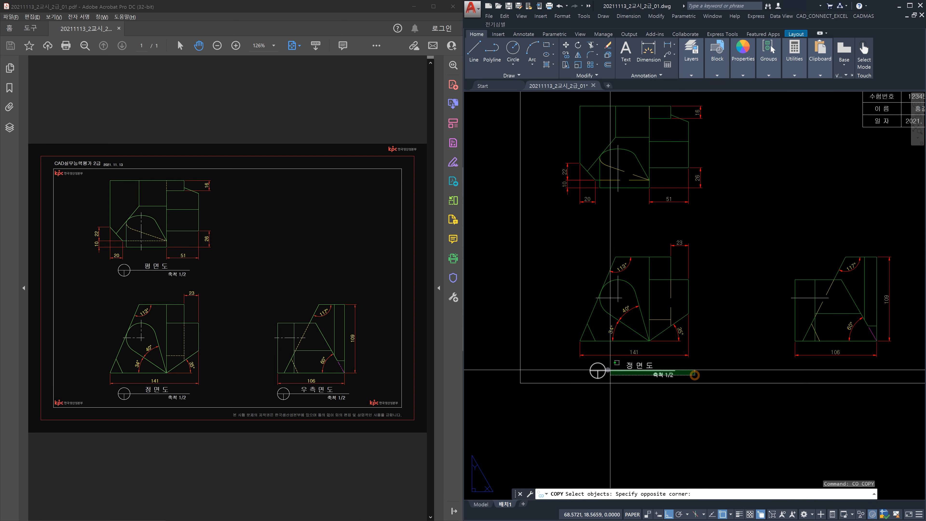
click(580, 366)
key(Return)
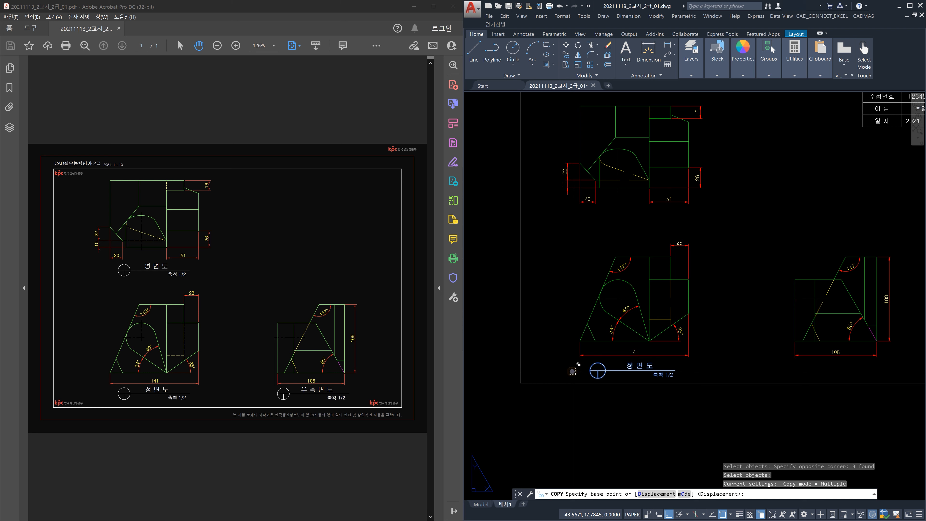
click(572, 371)
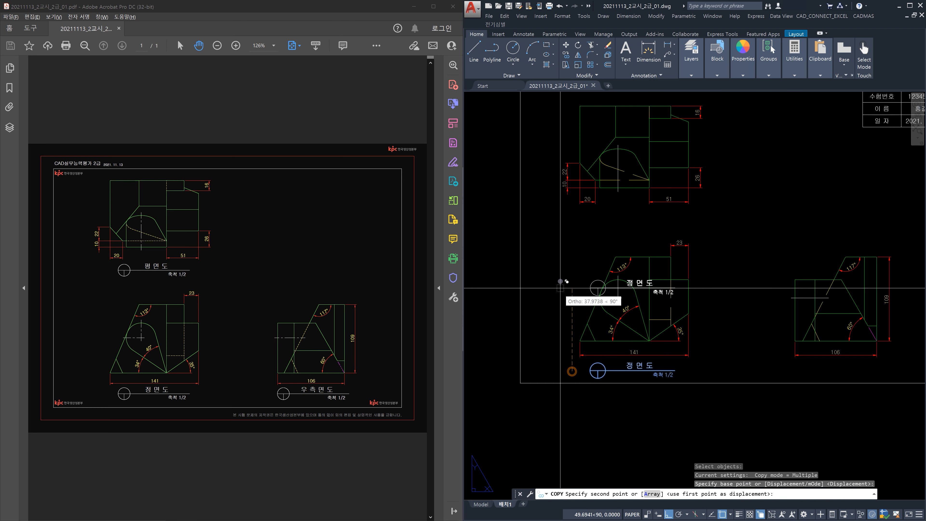
click(557, 218)
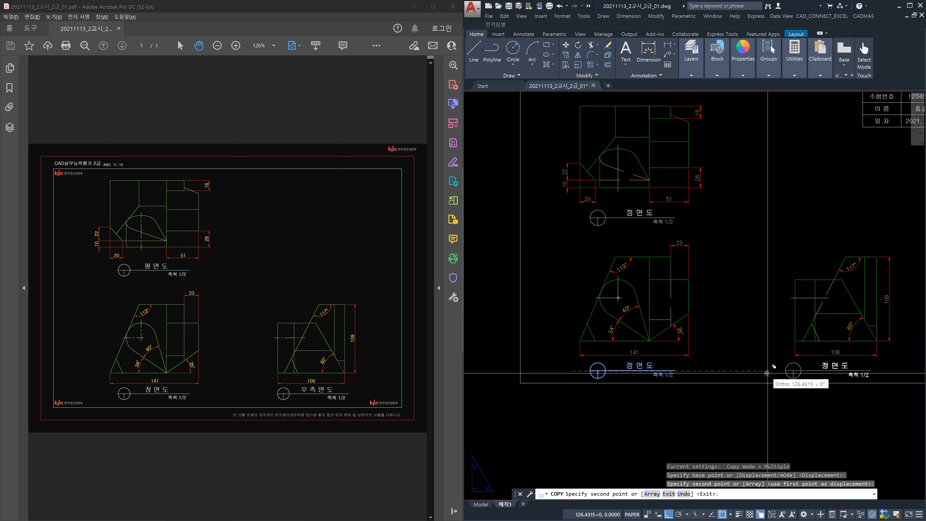
click(776, 373)
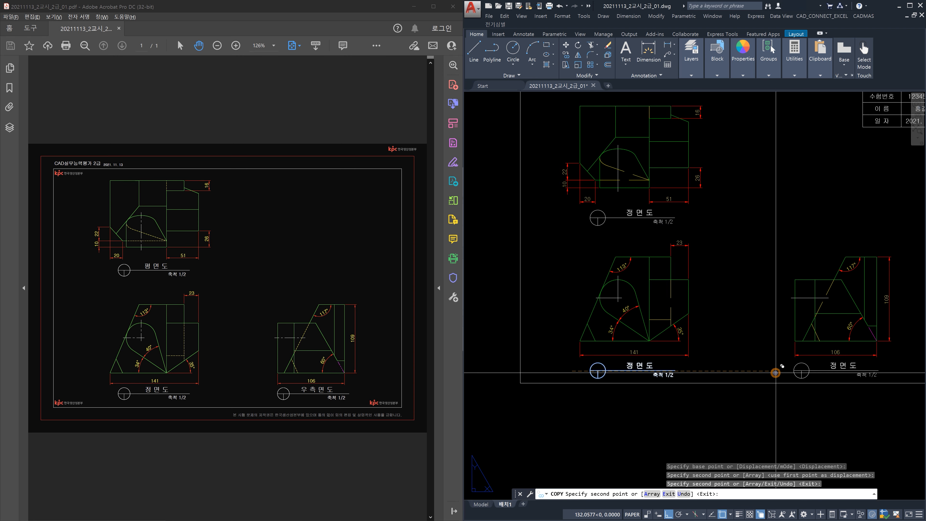
key(Escape)
key(Escape)
Step: Change the view name in the title below the plan to "평 면 도"
scroll(645, 213, up, 6)
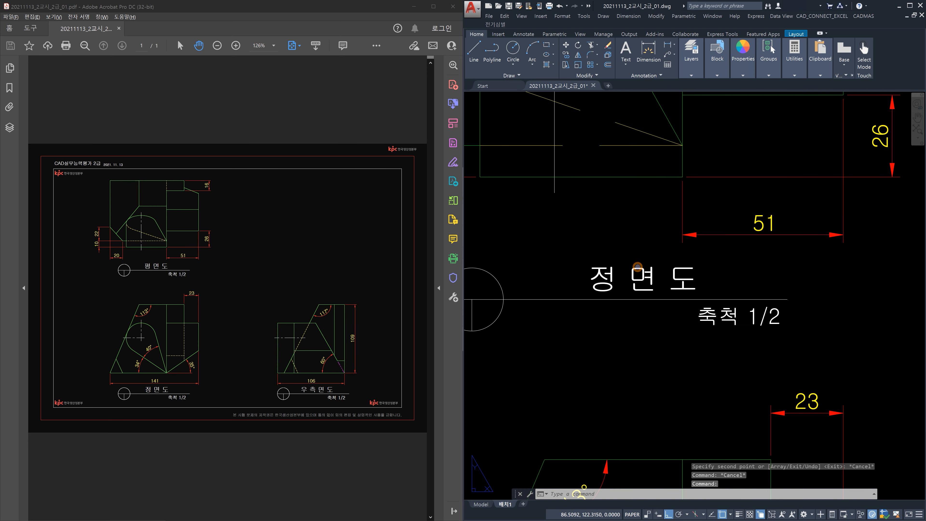
double_click(615, 282)
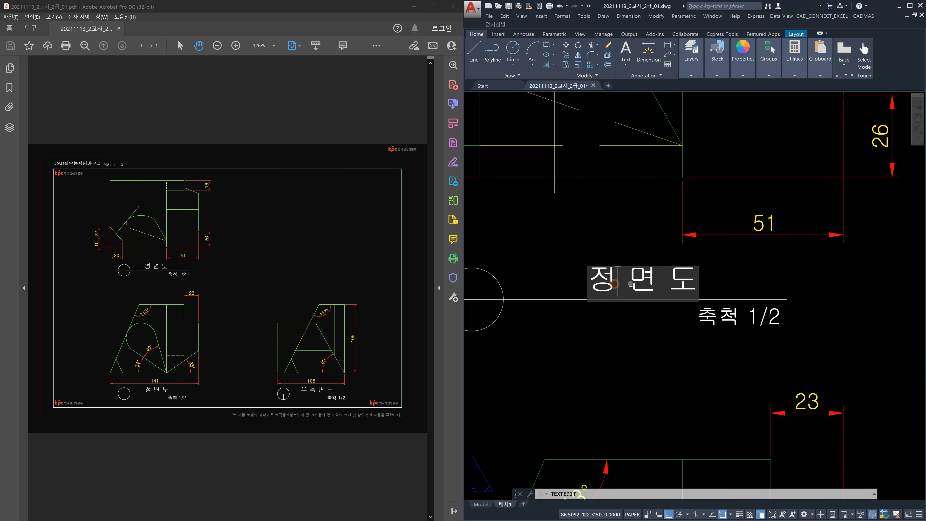
key(BackSpace)
text(평)
click(632, 317)
Step: Change the view name in the title below the right-side view to "우 측 면 도" and finish text editing
scroll(674, 315, down, 6)
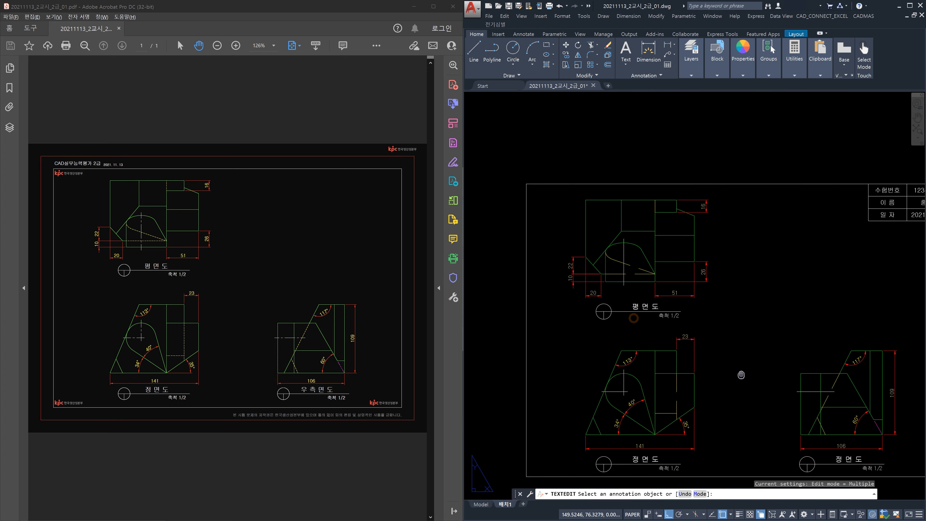
scroll(743, 380, up, 3)
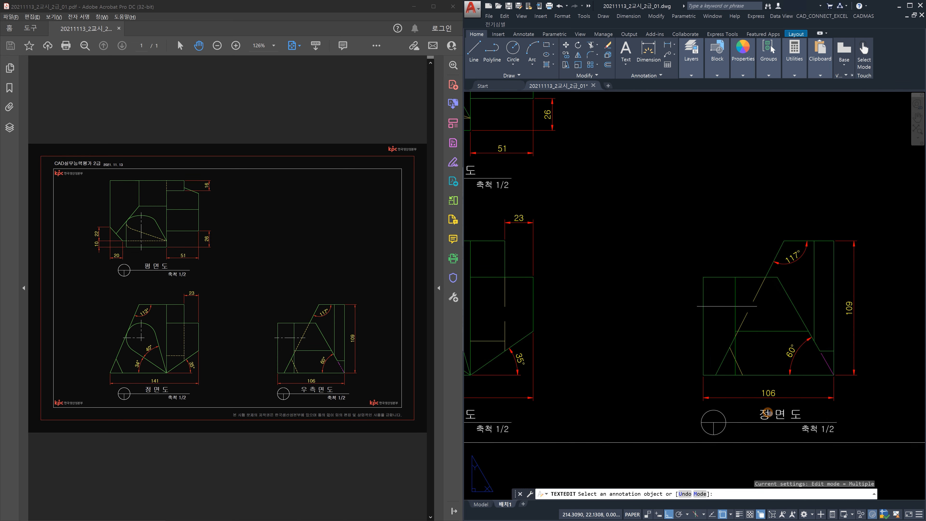
click(768, 414)
key(BackSpace)
text(우)
text( 측)
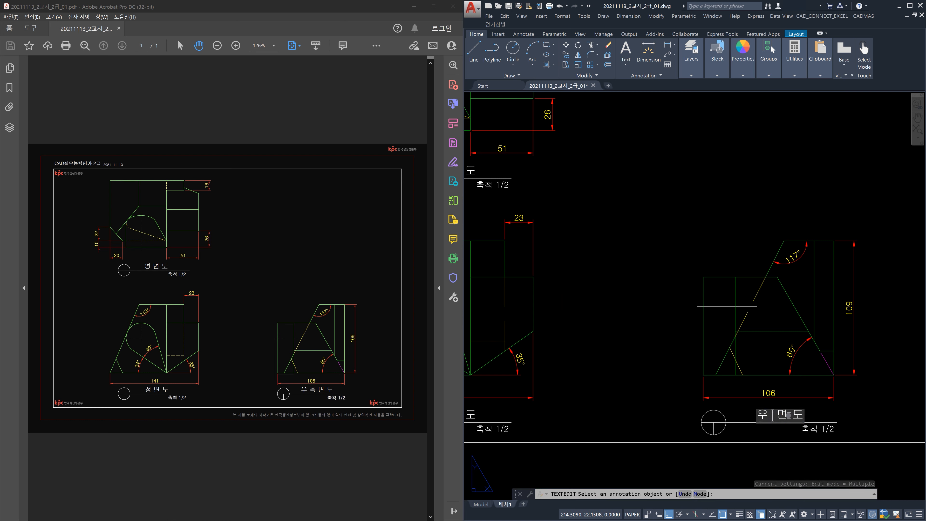
click(722, 304)
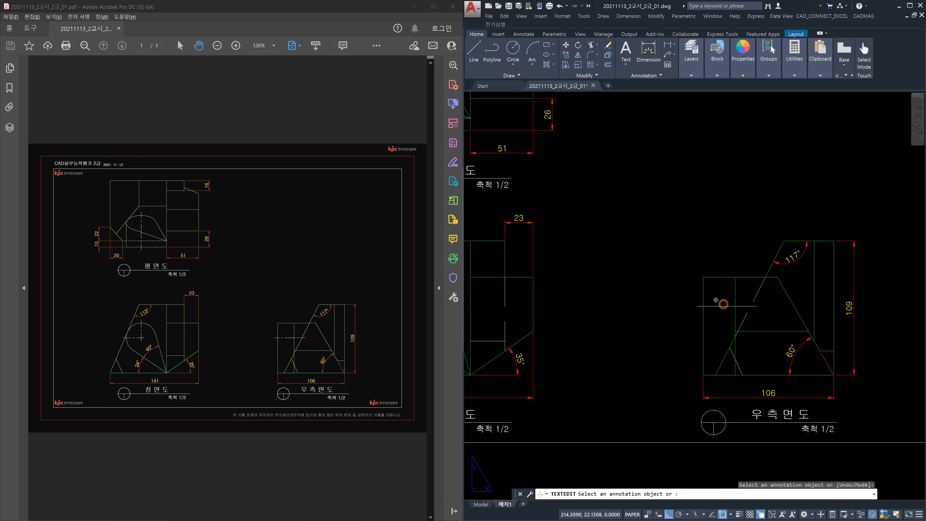
key(Escape)
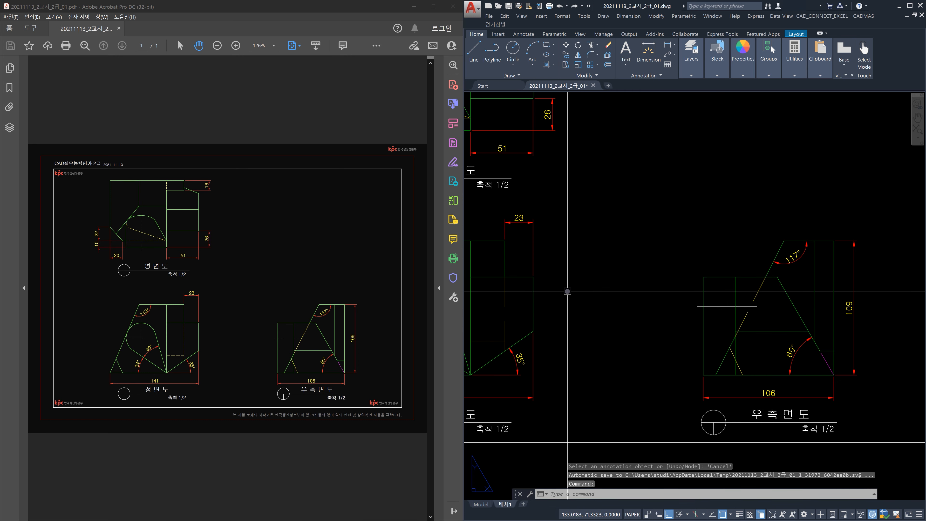
Step: Set the global linetype scale factor to 0.25 so the hidden and center lines show their dashes
text(ㅋ)
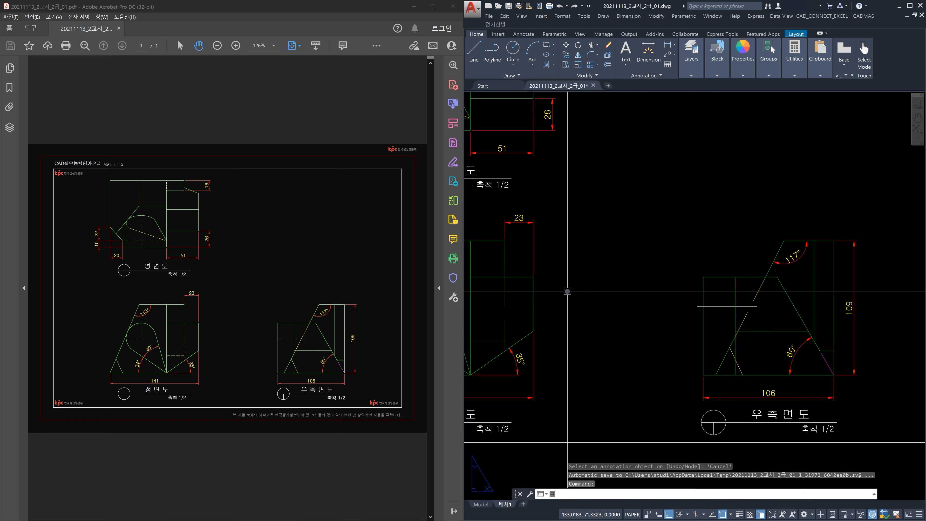
key(Return)
text(ㅁ)
key(Return)
text(z)
key(Return)
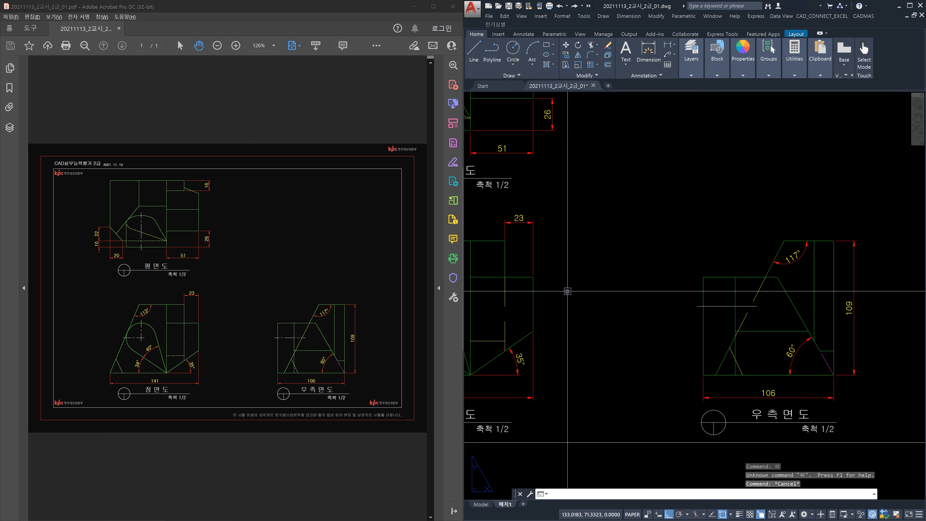
text(a)
key(Return)
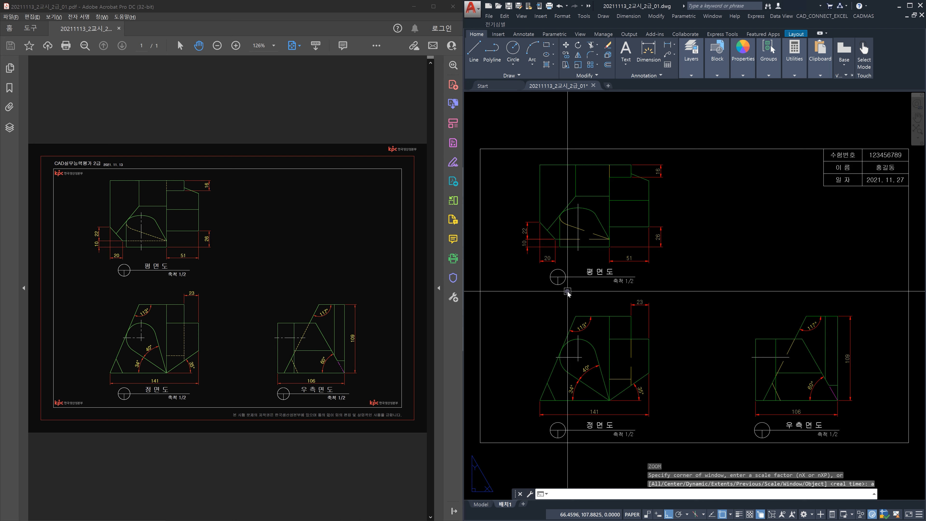
text(lts)
key(Return)
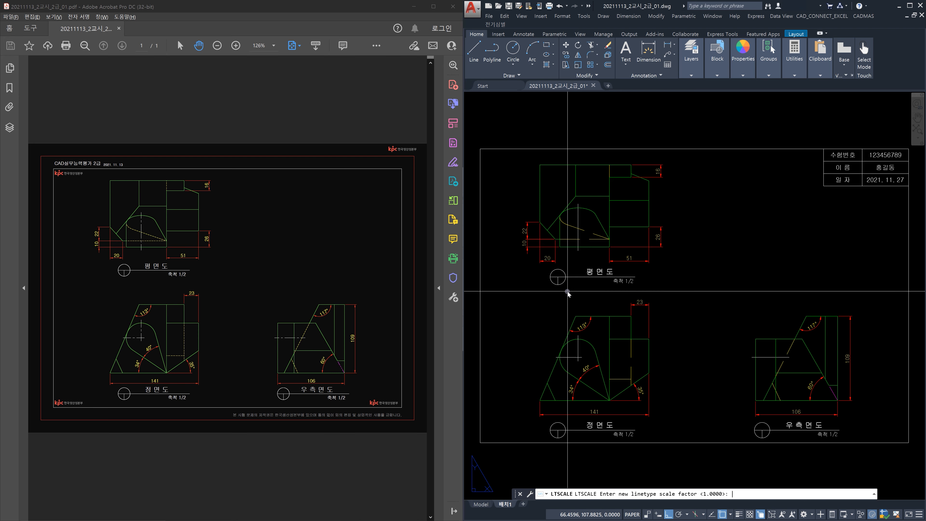
text(0.25)
key(Return)
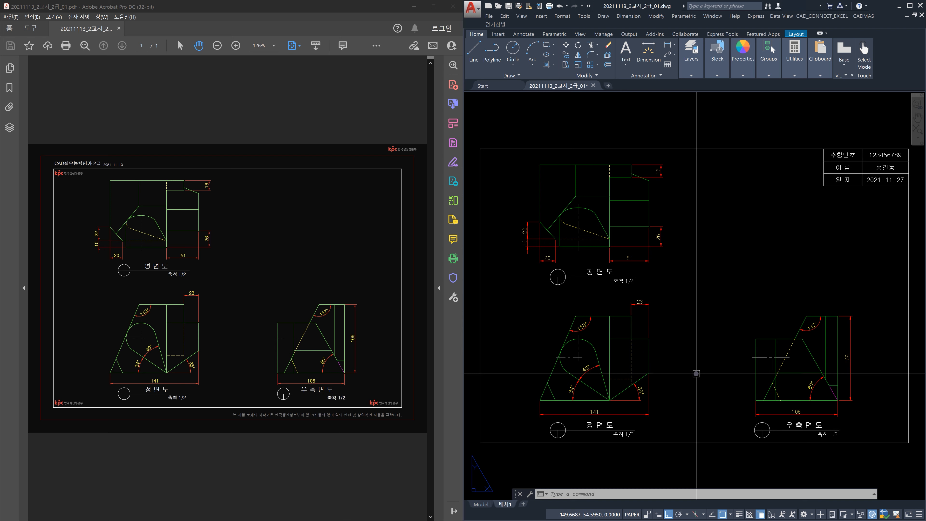
Step: Lower the global linetype scale factor further for finer dashes in the hidden and center lines
text(lts)
key(Return)
text(0.12)
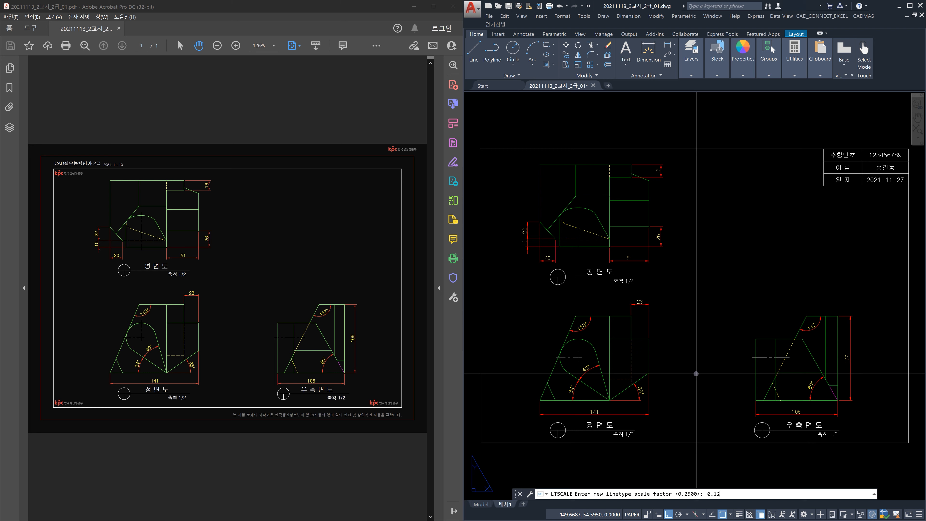
key(BackSpace)
text(23)
key(Return)
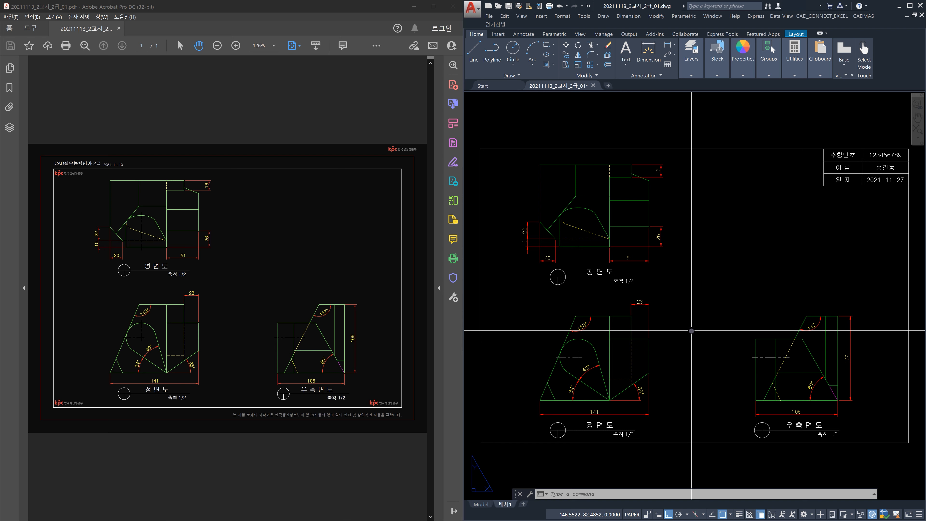
key(Escape)
key(Escape)
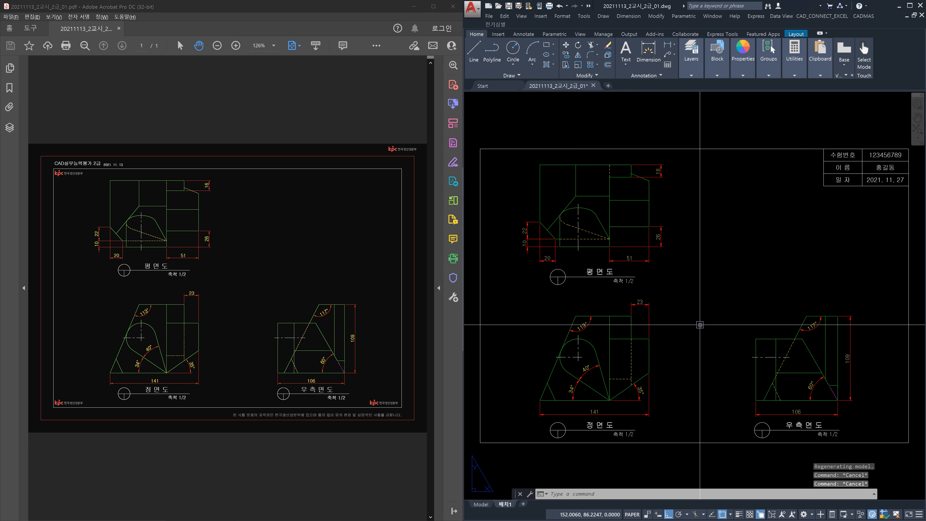
Step: Modify the 배치1 page setup to plot with DWG To PDF.pc3 on ISO full bleed A4 (297.00 x 210.00 MM) paper
text(ㅔㅁ)
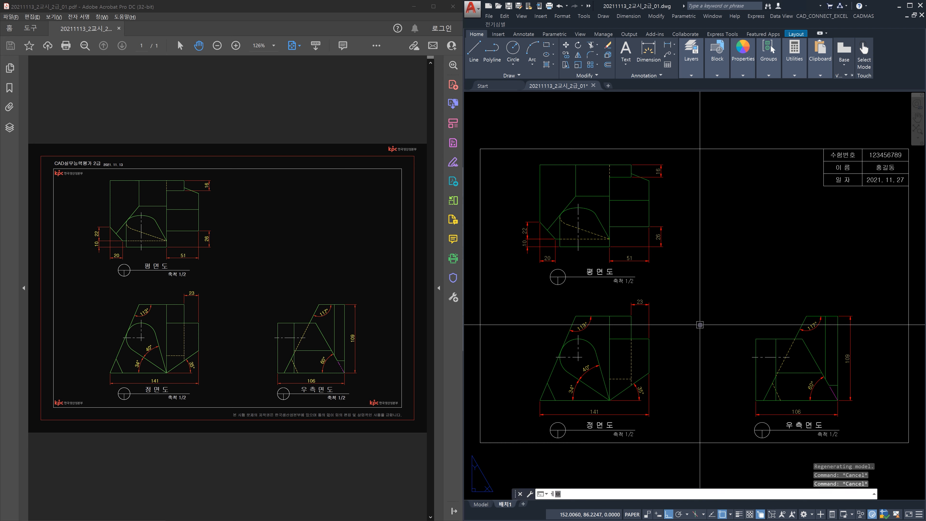
text(ㅎㄷㄴㄷㅅㅖ)
key(Escape)
text(pagesetup)
key(Return)
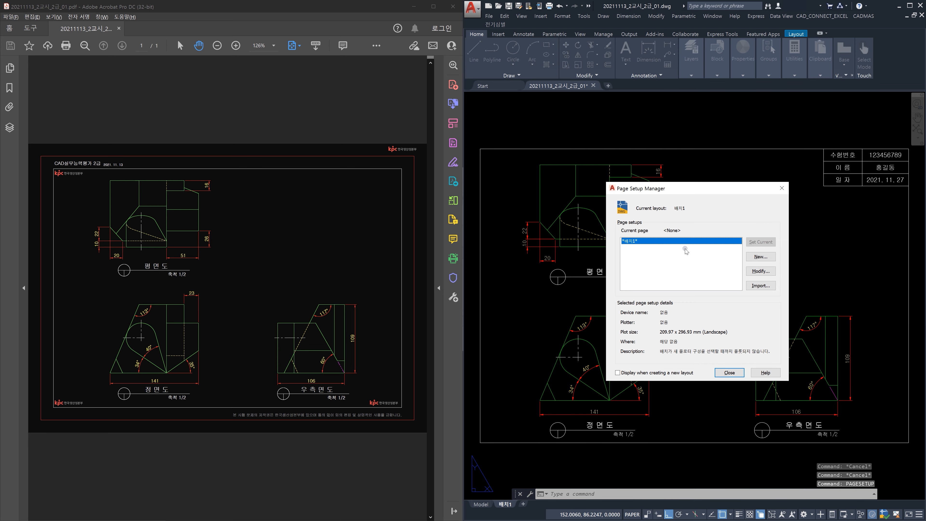
click(760, 271)
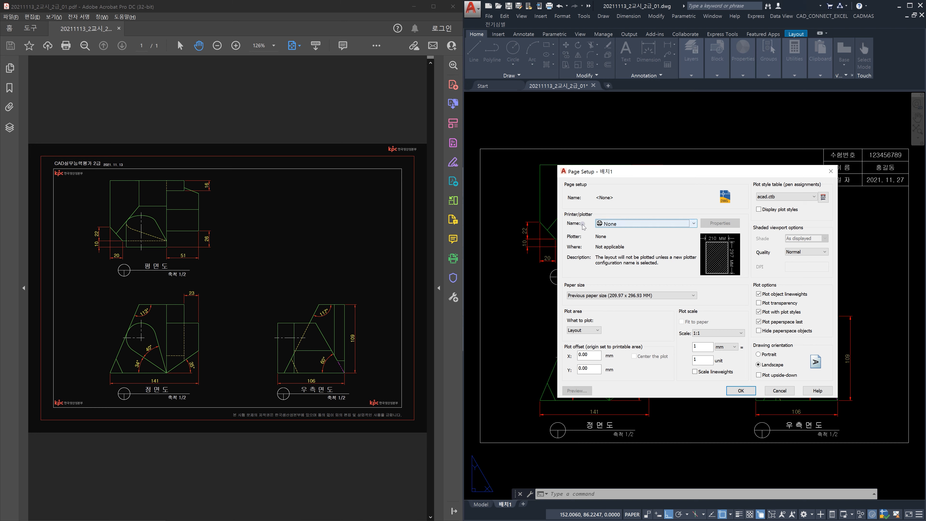
click(668, 223)
scroll(683, 291, down, 5)
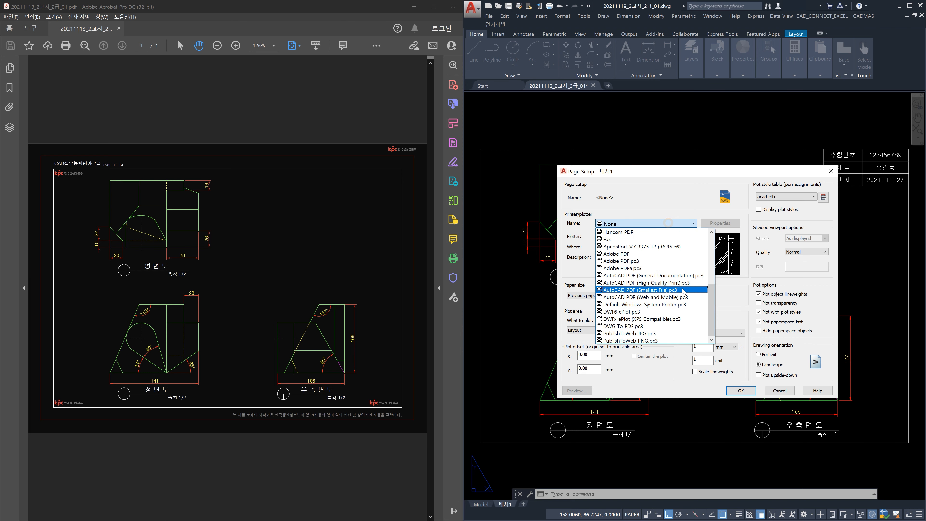
click(648, 326)
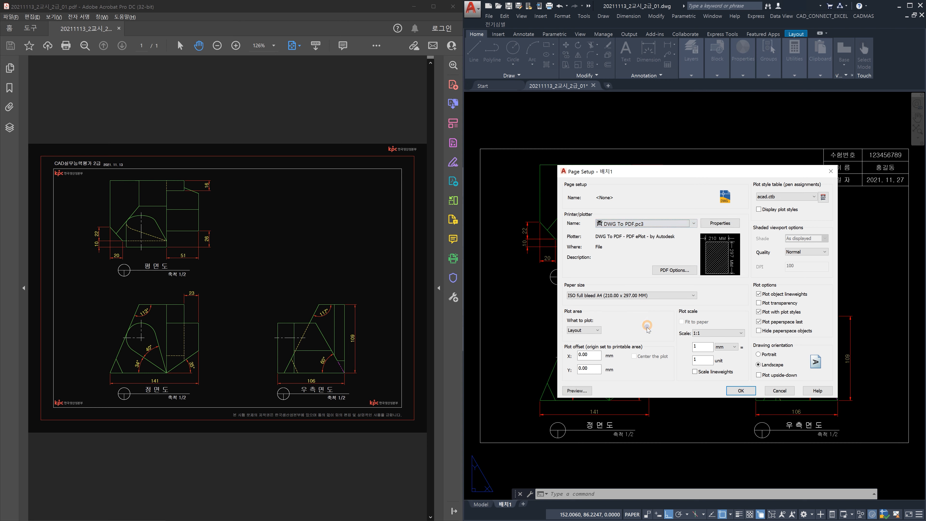
click(682, 296)
click(694, 302)
click(662, 304)
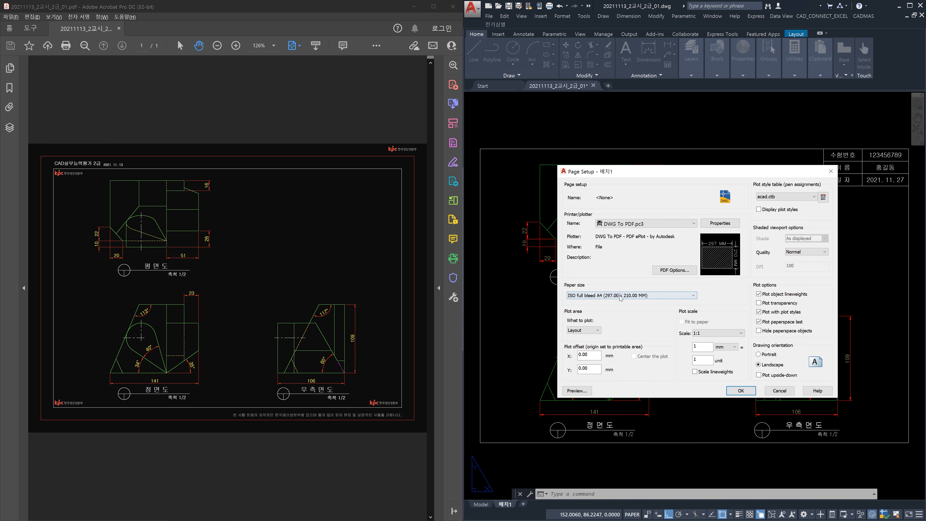
Step: Set the plot area to Extents and center the plot on the paper
click(595, 330)
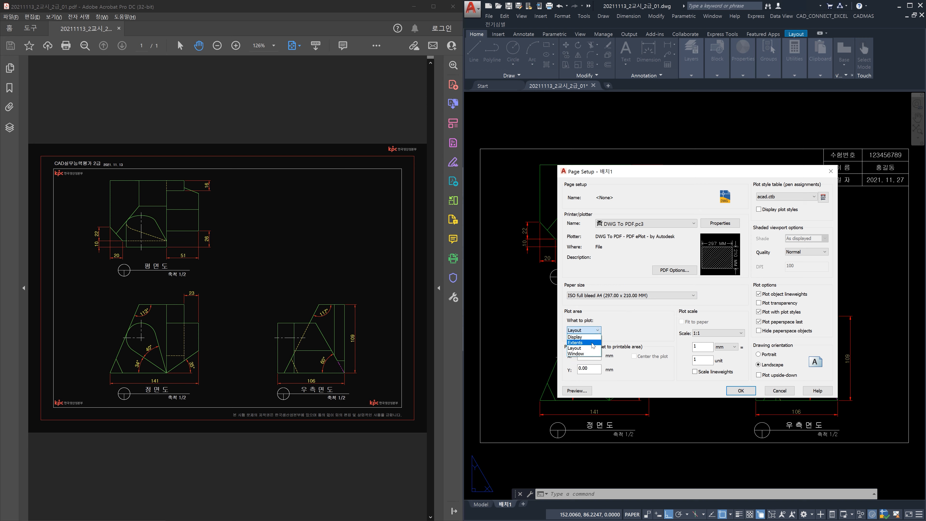
click(592, 343)
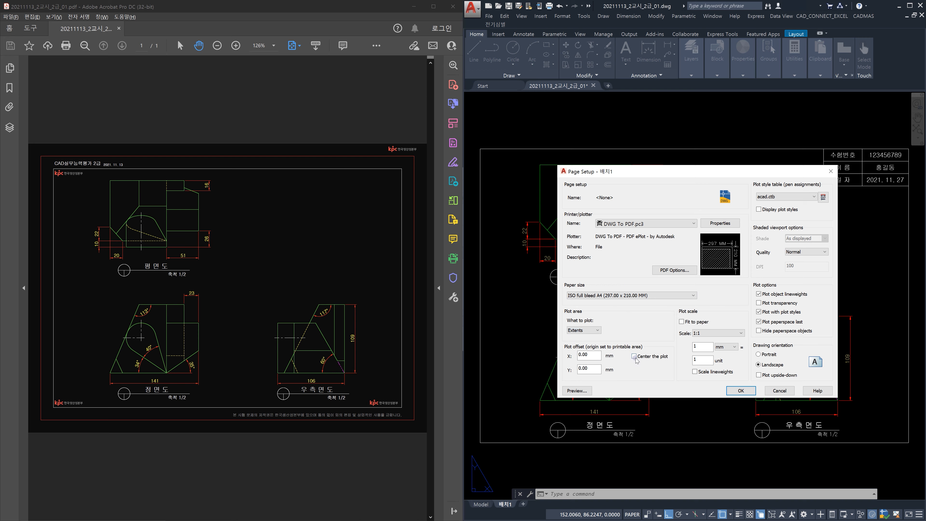
click(635, 357)
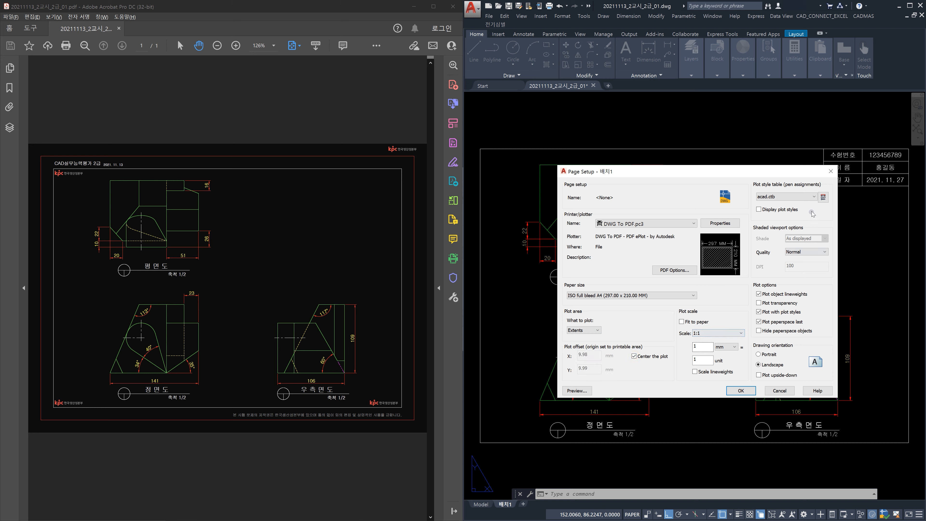
Step: Assign the monochrome.ctb plot style table, accept the page setup and save the drawing
click(813, 198)
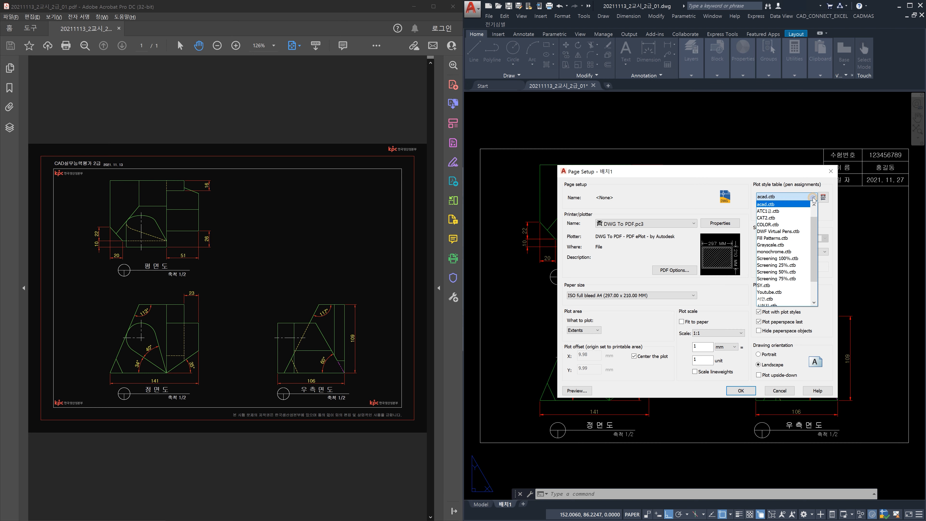
click(785, 251)
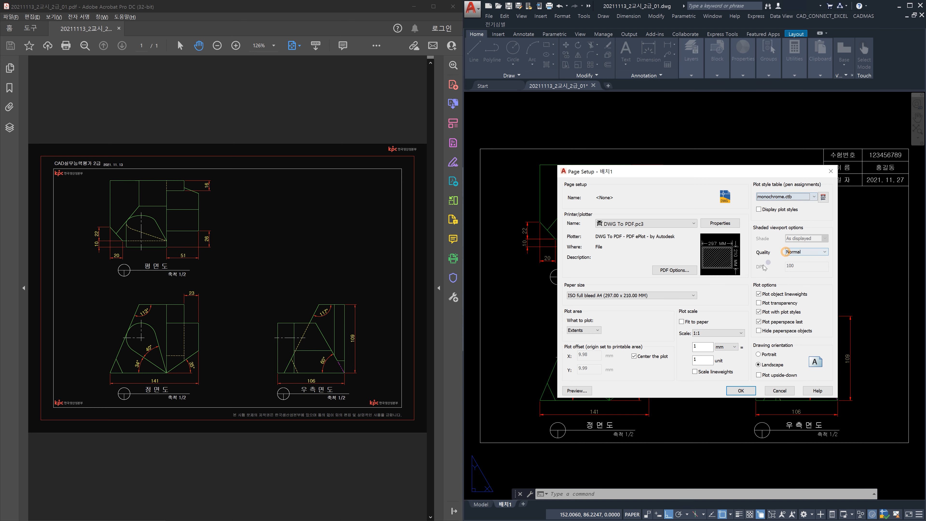
click(741, 390)
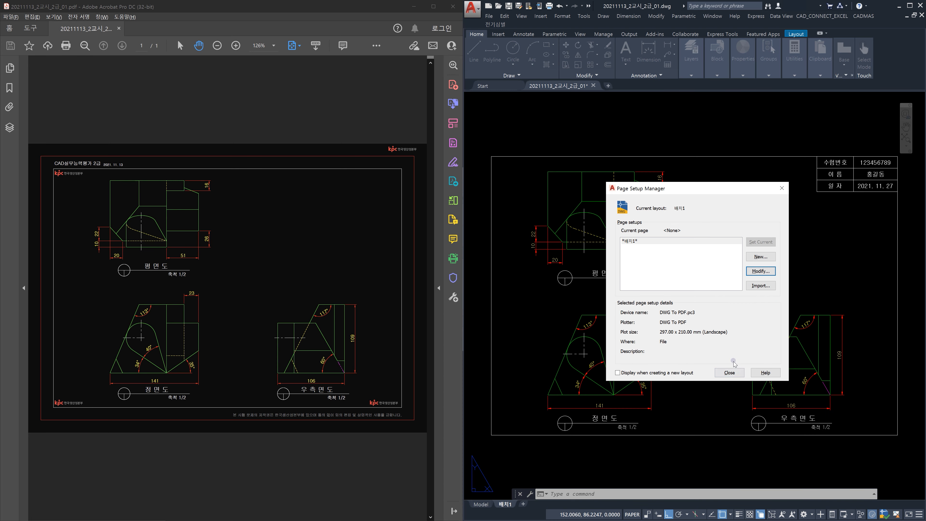
click(729, 373)
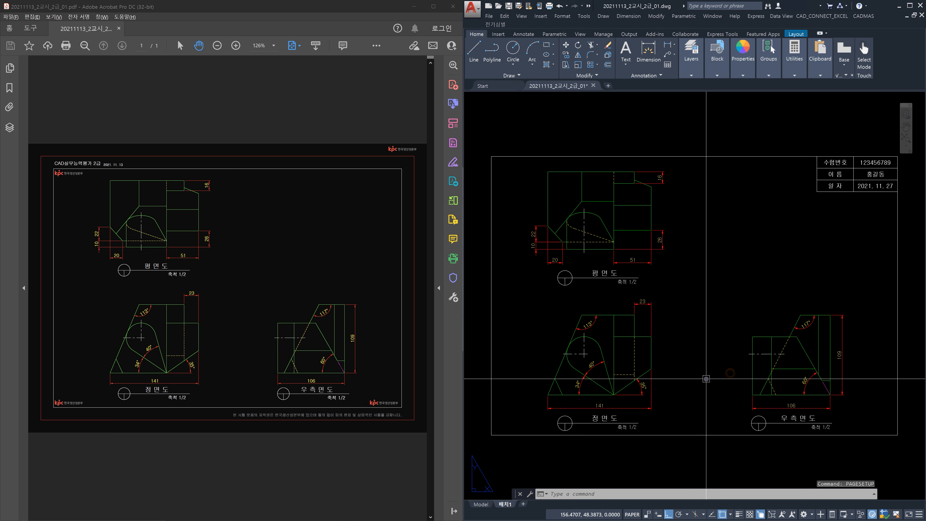
key(ctrl+s)
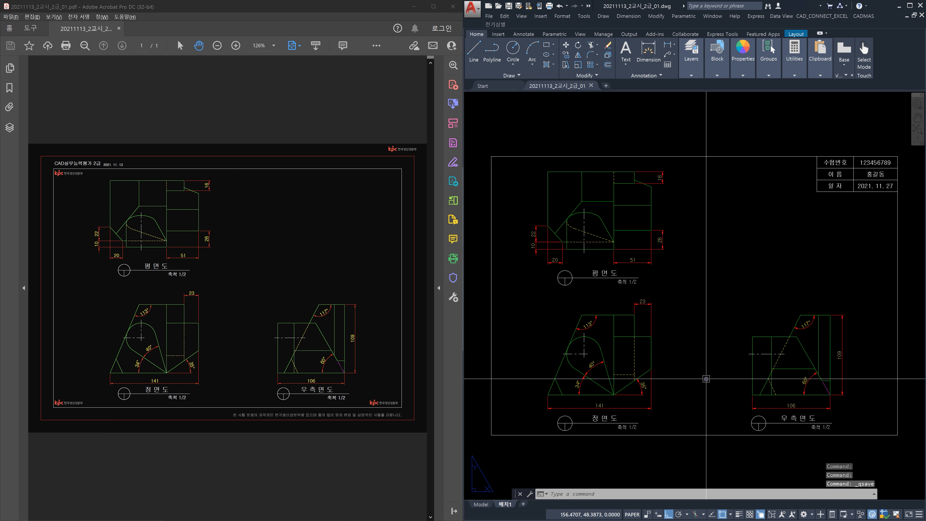